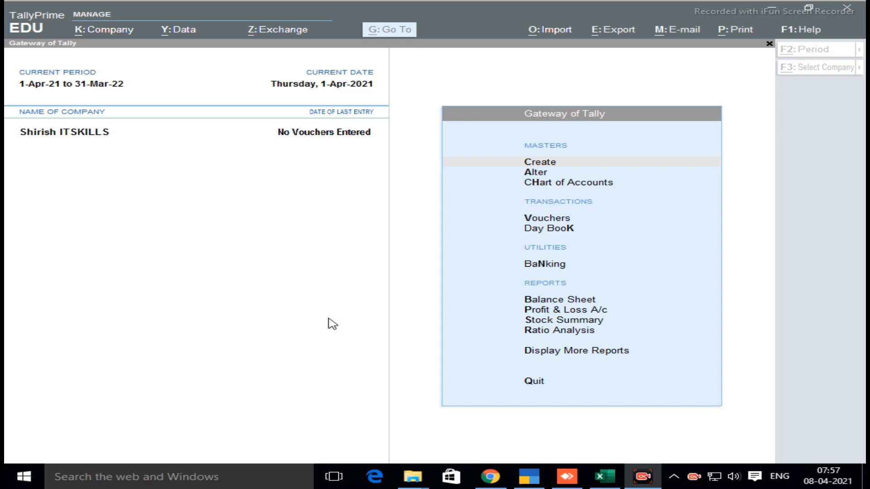
# Switch to the blank Excel workbook and enter the heading "Pencil" in cell B5
pyautogui.click(605, 478)
pyautogui.click(274, 211)
pyautogui.click(317, 228)
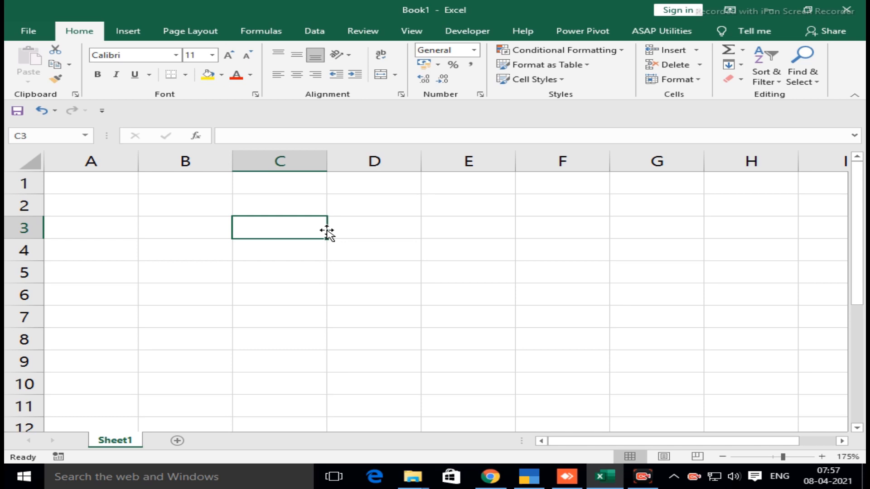
pyautogui.press('Right')
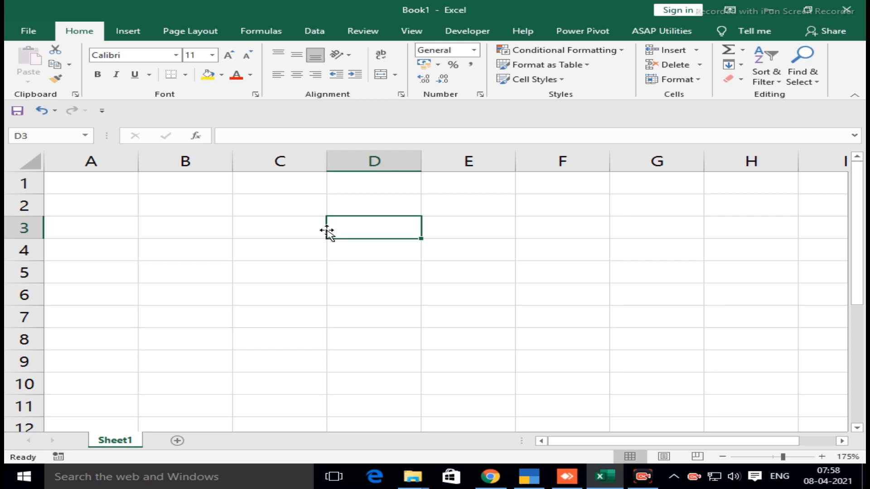
pyautogui.press('Down')
pyautogui.press('Down')
pyautogui.press('Left')
pyautogui.press('Left')
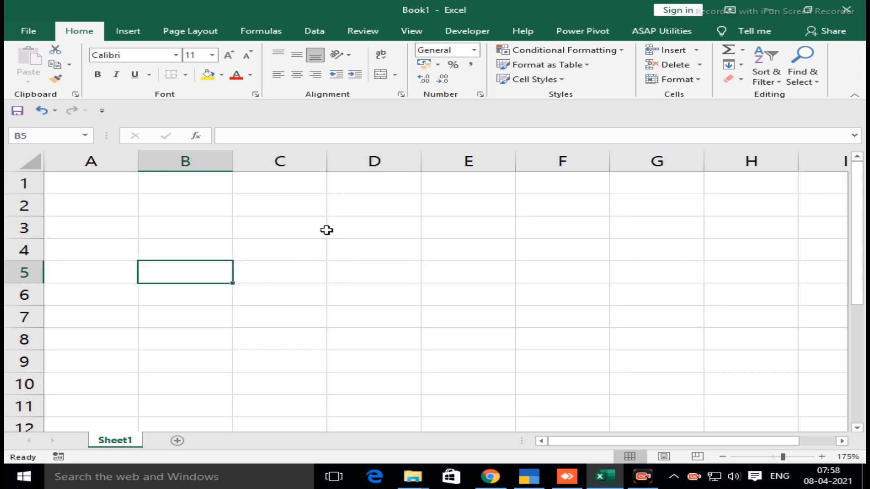
pyautogui.write('Pencil')
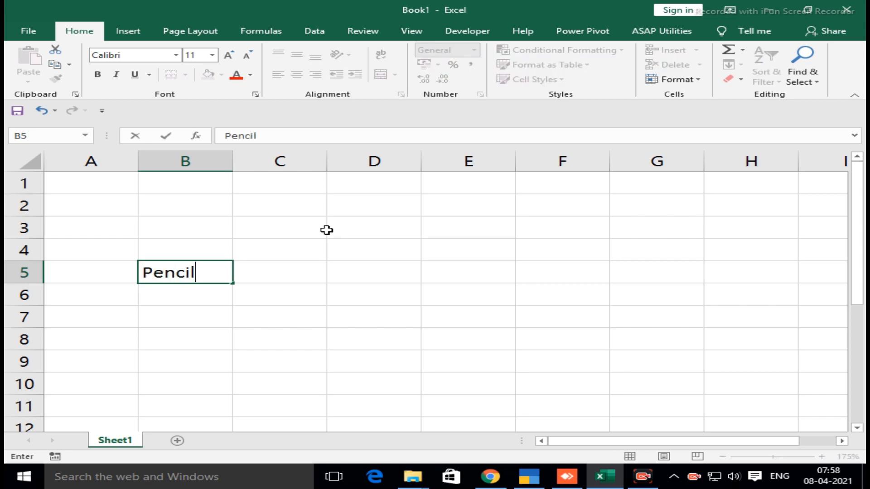
pyautogui.press('Return')
pyautogui.press('Up')
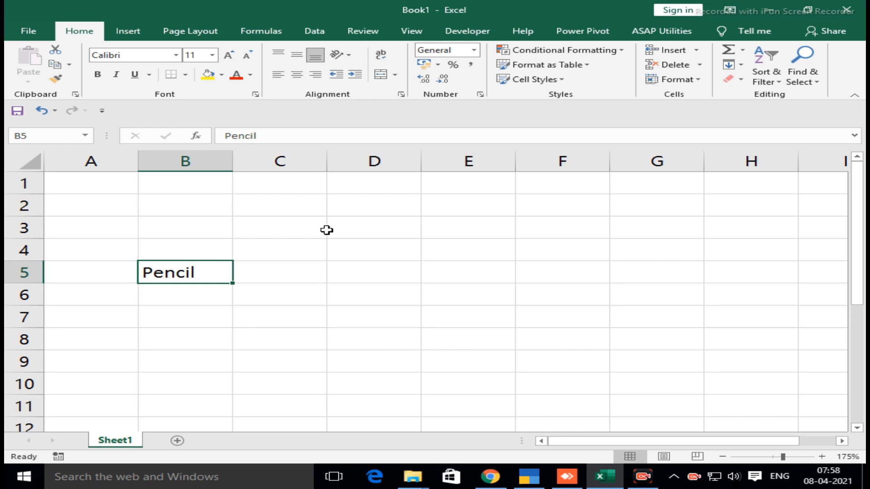
# Enter the title "Stationary shop" in cell D2
pyautogui.press('Right')
pyautogui.press('Right')
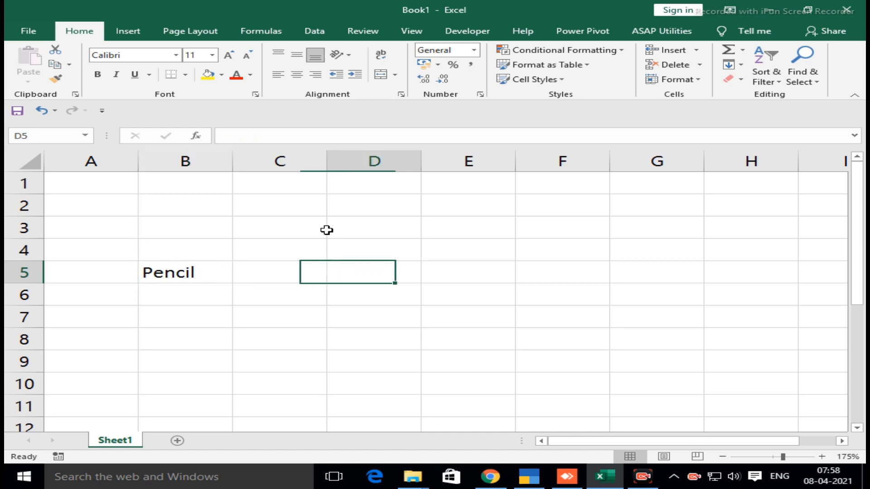
pyautogui.press('Up')
pyautogui.press('Up')
pyautogui.press('Up')
pyautogui.write('Statiio')
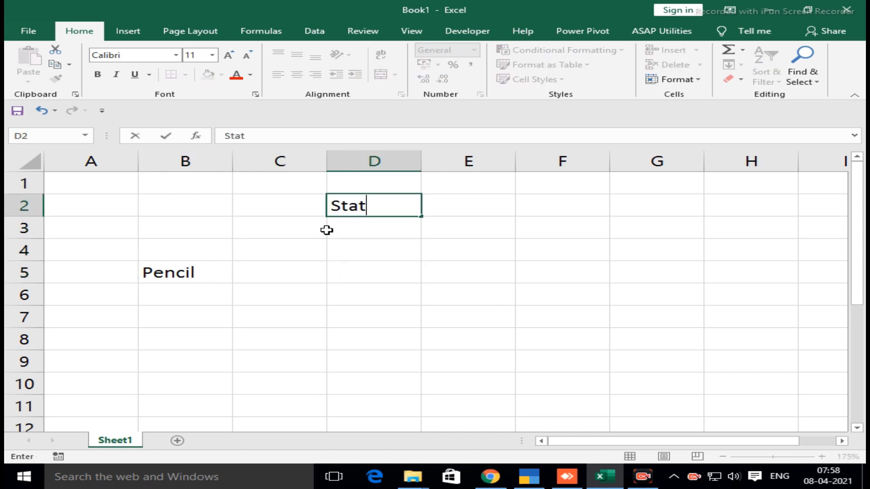
pyautogui.press('BackSpace')
pyautogui.press('BackSpace')
pyautogui.write('onary shop')
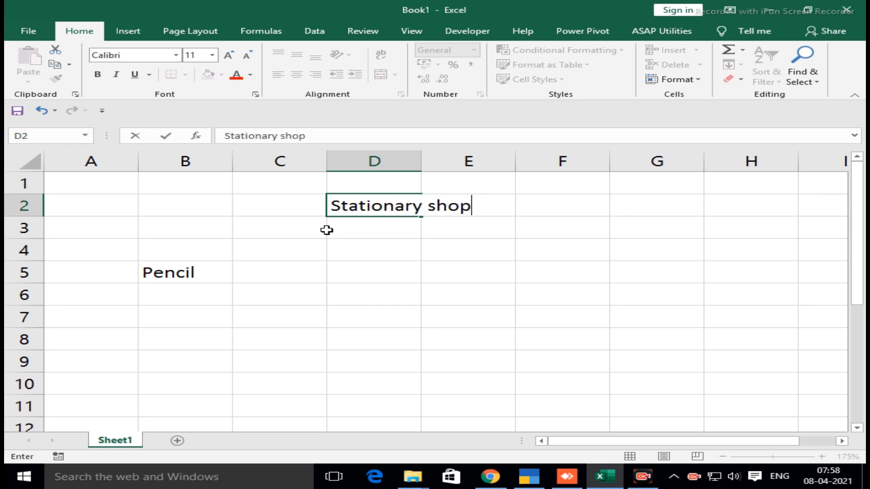
pyautogui.press('Return')
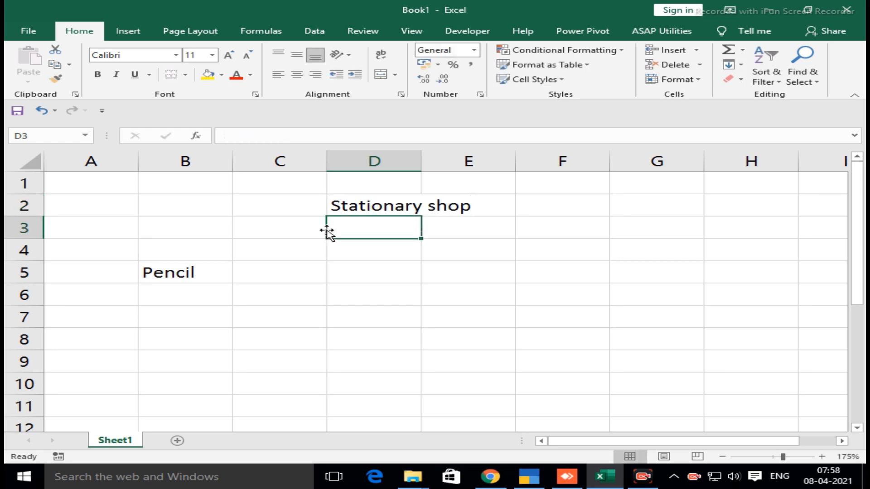
# Enter "Notebooks" in cell D5, in the same row as the Pencil heading
pyautogui.press('Down')
pyautogui.press('Down')
pyautogui.press('Down')
pyautogui.press('Left')
pyautogui.press('Left')
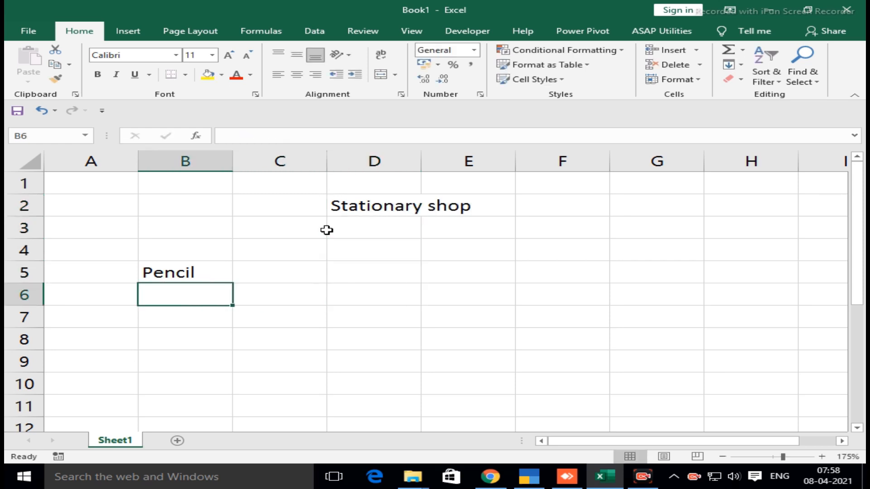
pyautogui.press('Up')
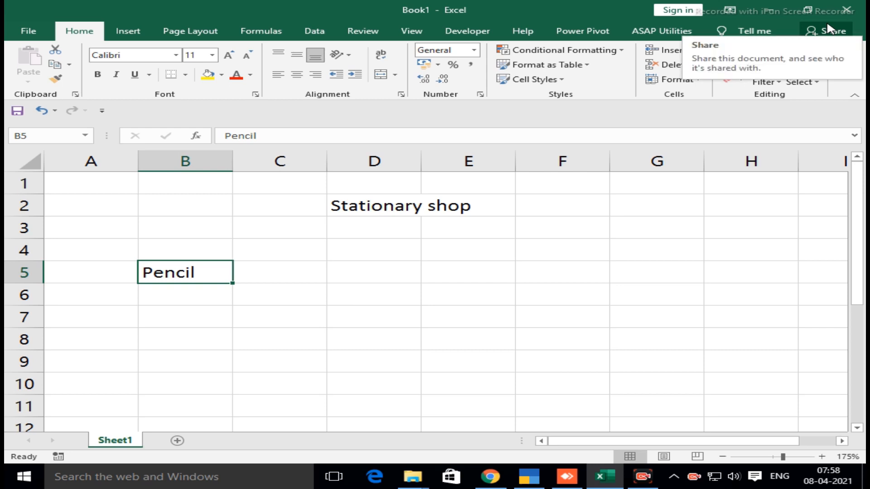
pyautogui.press('Right')
pyautogui.press('Right')
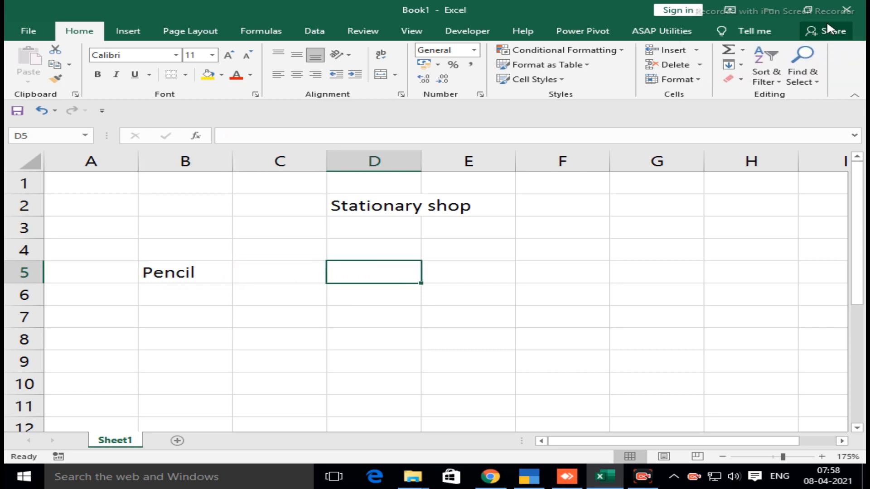
pyautogui.write('Notebo')
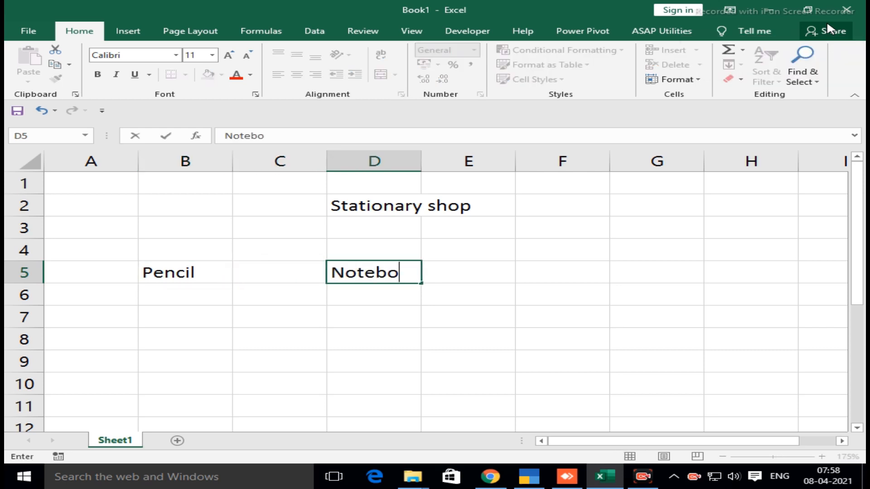
pyautogui.write('oks')
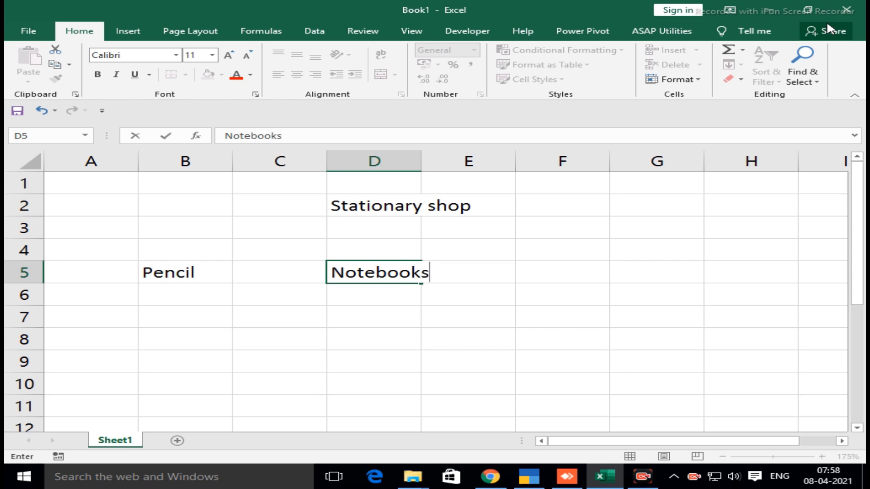
# Enter the third heading, "Compass box", in cell G5
pyautogui.press('Right')
pyautogui.press('Right')
pyautogui.press('Right')
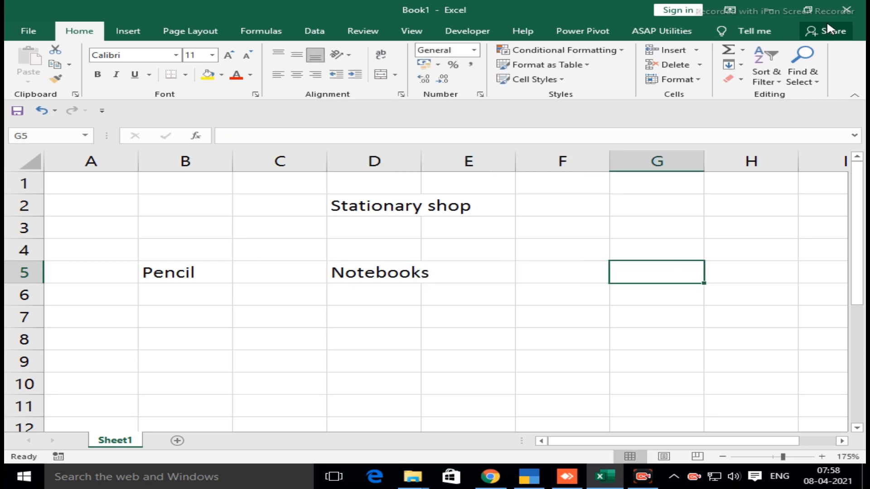
pyautogui.write('Com')
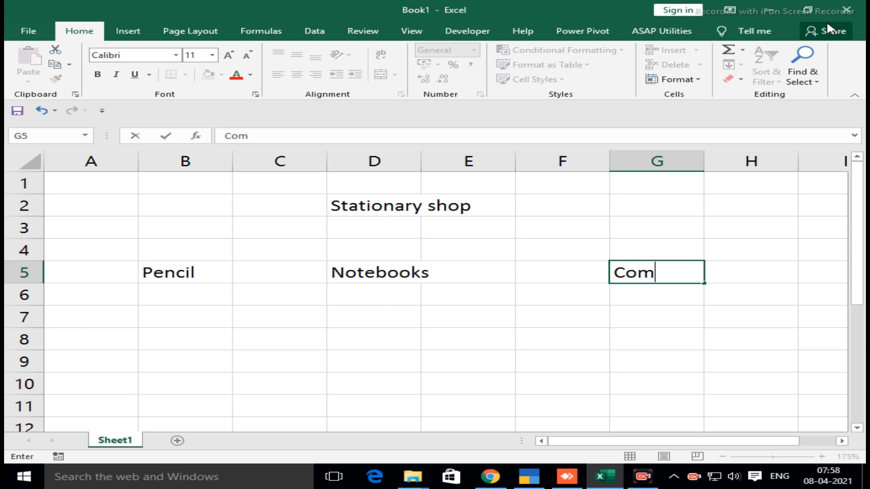
pyautogui.write('pass box')
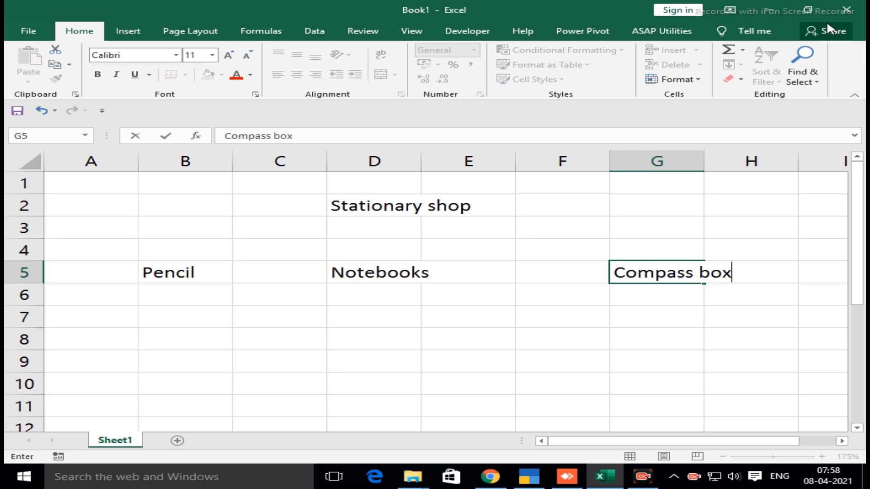
pyautogui.press('Return')
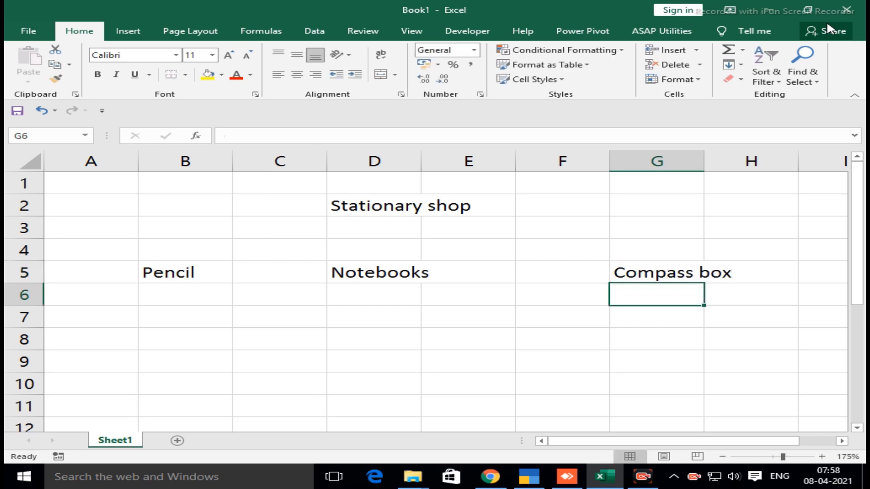
# List the brands Apsara, Natraj, Camline and domms under the Pencil heading in cells B6 to B9
pyautogui.press('Left')
pyautogui.press('Left')
pyautogui.press('Left')
pyautogui.press('Left')
pyautogui.press('Left')
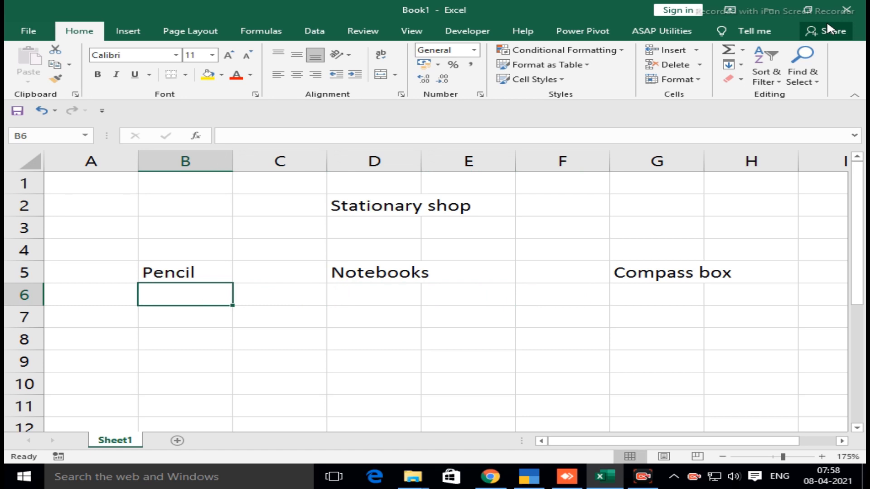
pyautogui.write('Apsara')
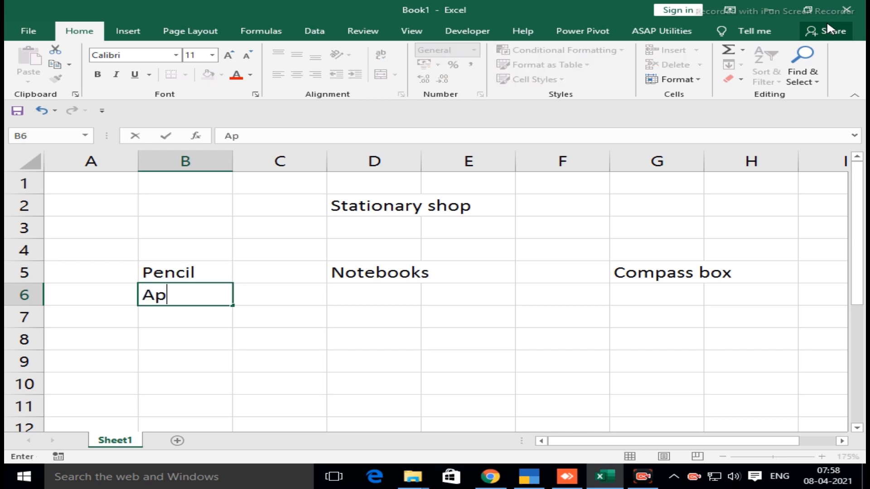
pyautogui.press('Return')
pyautogui.write('Natraj')
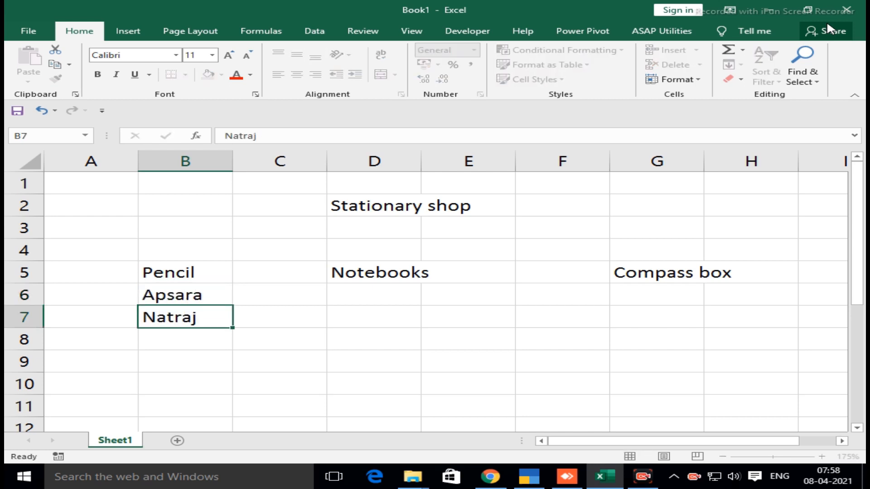
pyautogui.press('Return')
pyautogui.write('Camline')
pyautogui.press('Return')
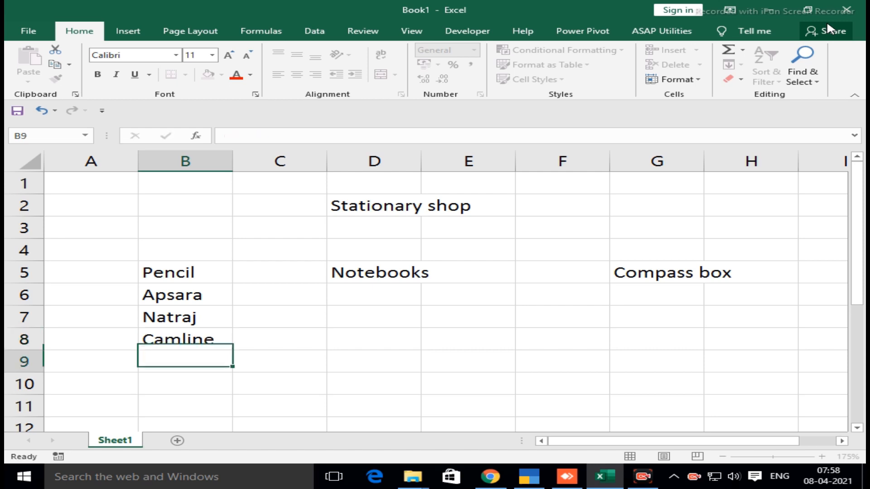
pyautogui.write('domms')
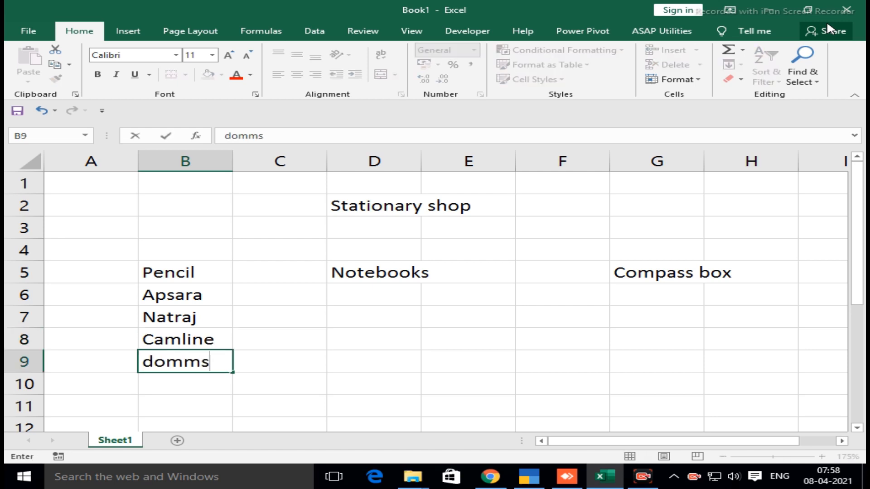
# Increase the indent of the pencil brands in B6:B9 by one level and make the Pencil heading bold
pyautogui.press('Up')
pyautogui.press('Up')
pyautogui.press('Up')
pyautogui.hotkey('ctrl', 'shift', 'Down')
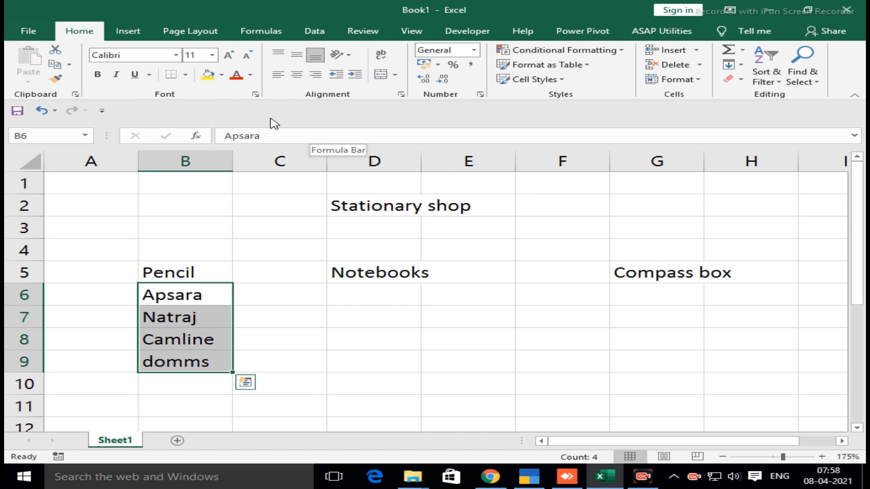
pyautogui.click(355, 74)
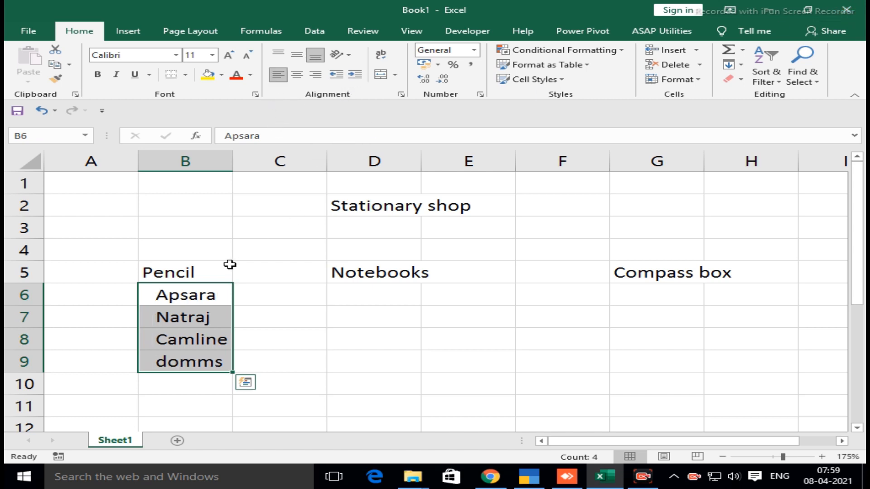
pyautogui.click(150, 272)
pyautogui.click(98, 75)
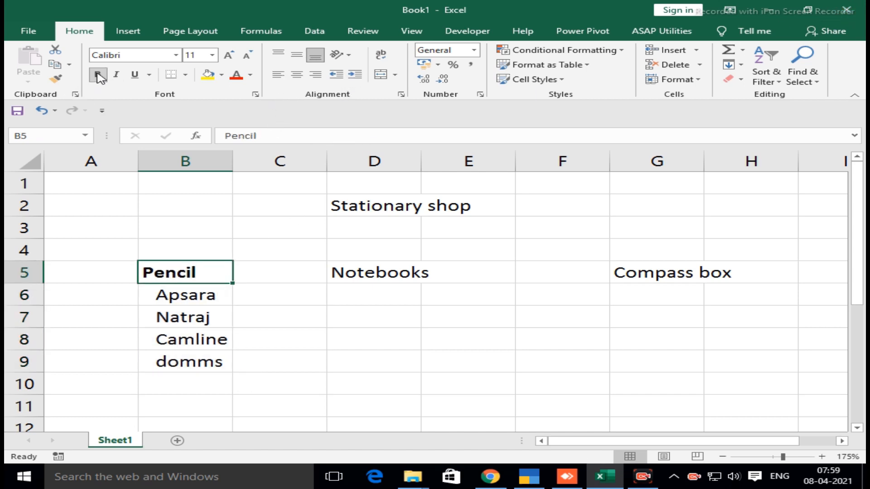
# List the brands shivam, sundram and ITC under the Notebooks heading in cells D6 to D8
pyautogui.click(361, 302)
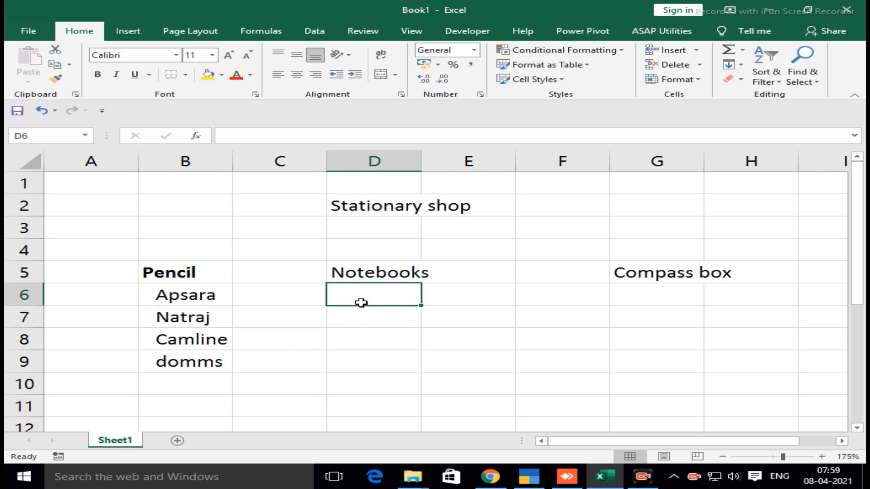
pyautogui.write('shiv')
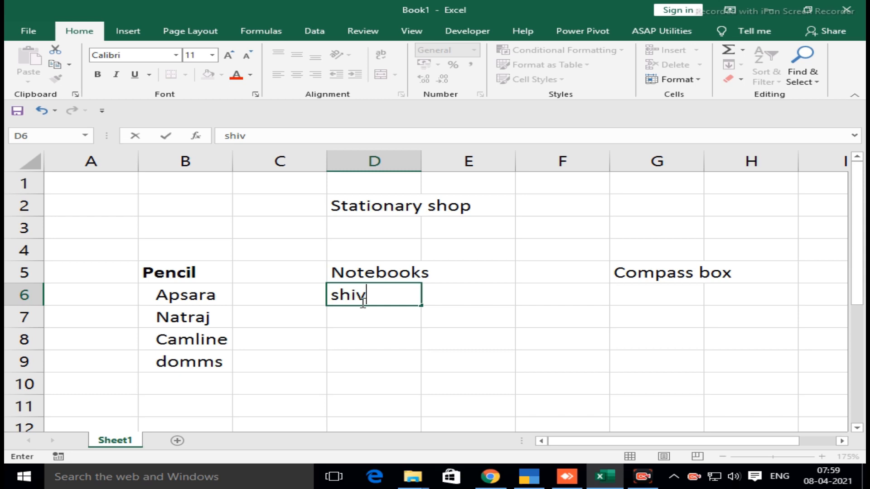
pyautogui.write('am')
pyautogui.press('Return')
pyautogui.write('su')
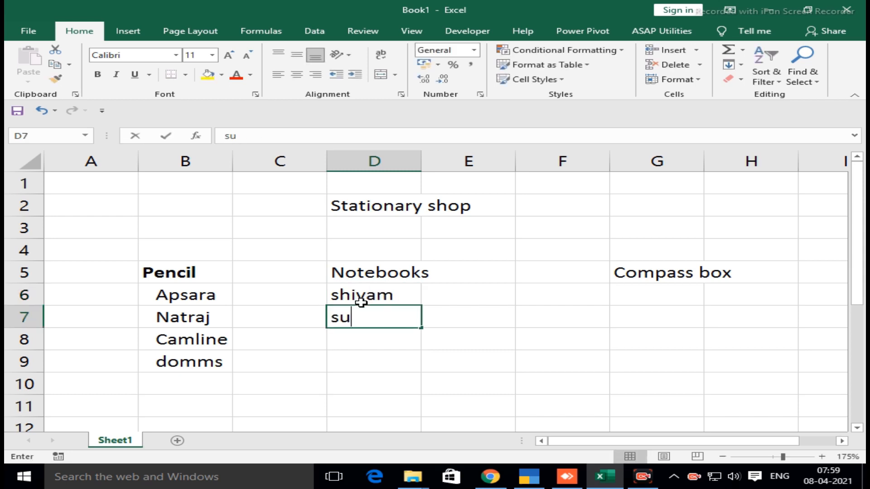
pyautogui.write('ndram')
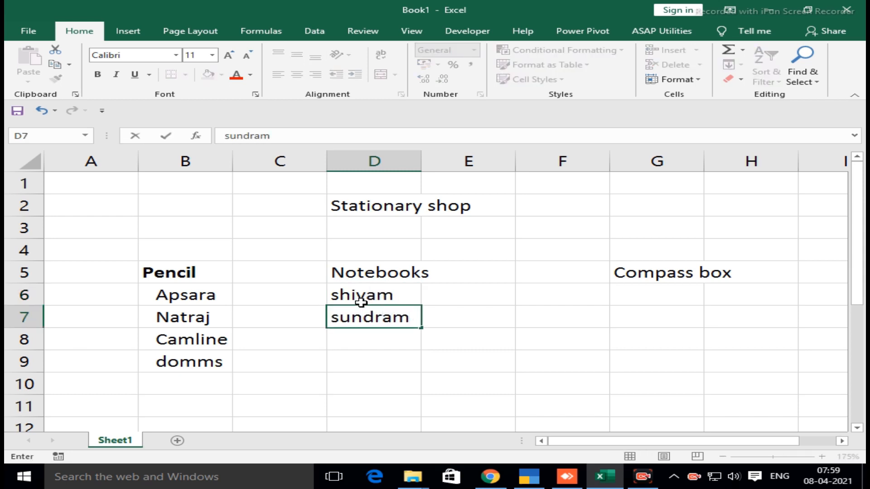
pyautogui.press('Return')
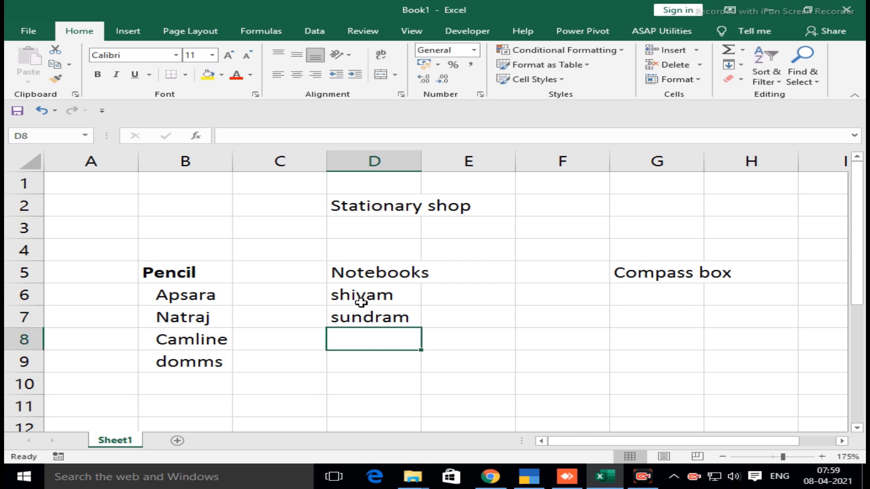
pyautogui.write('IT')
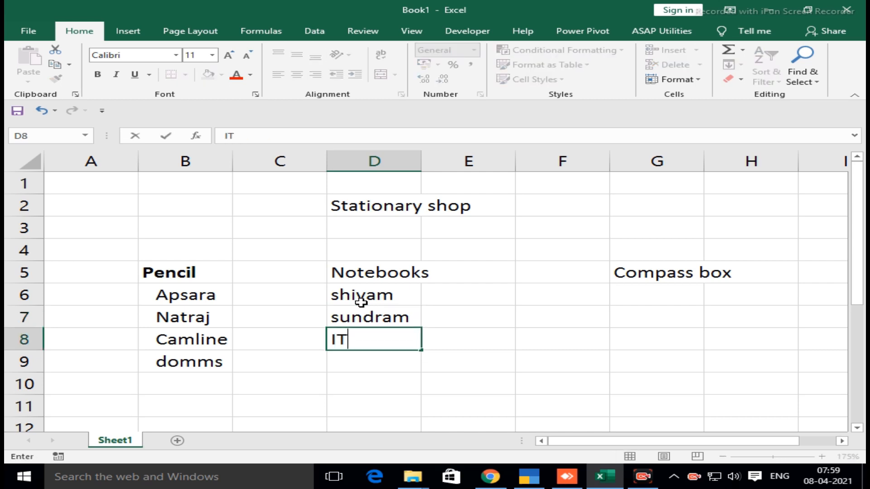
pyautogui.write('C')
pyautogui.press('Return')
# Increase the indent of the notebook brands in D6:D8 by one level
pyautogui.press('Up')
pyautogui.press('Up')
pyautogui.press('Up')
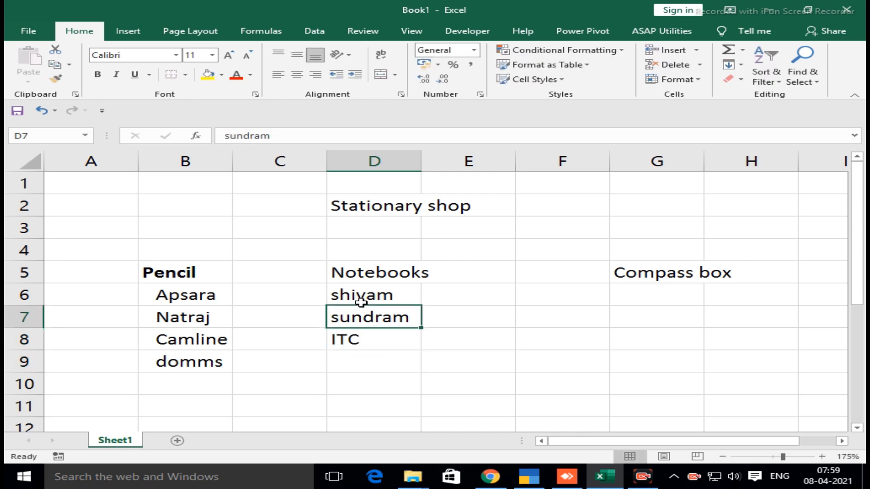
pyautogui.hotkey('shift', 'Down')
pyautogui.hotkey('shift', 'Down')
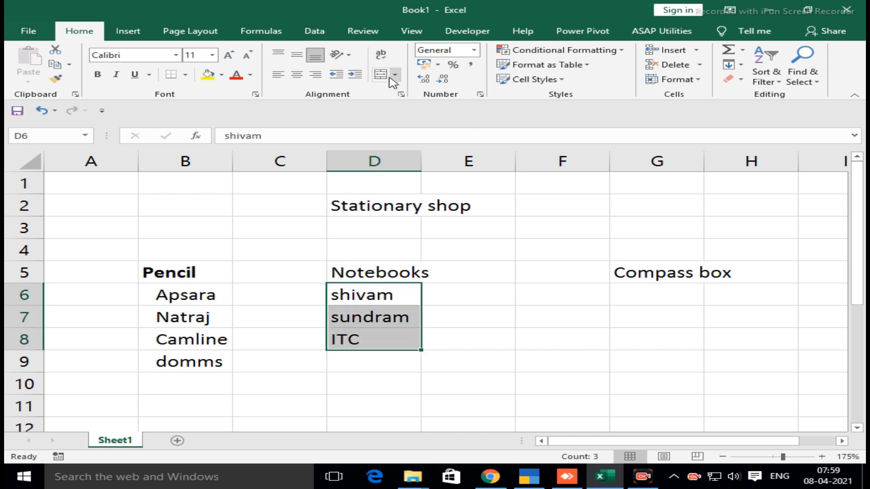
pyautogui.click(356, 76)
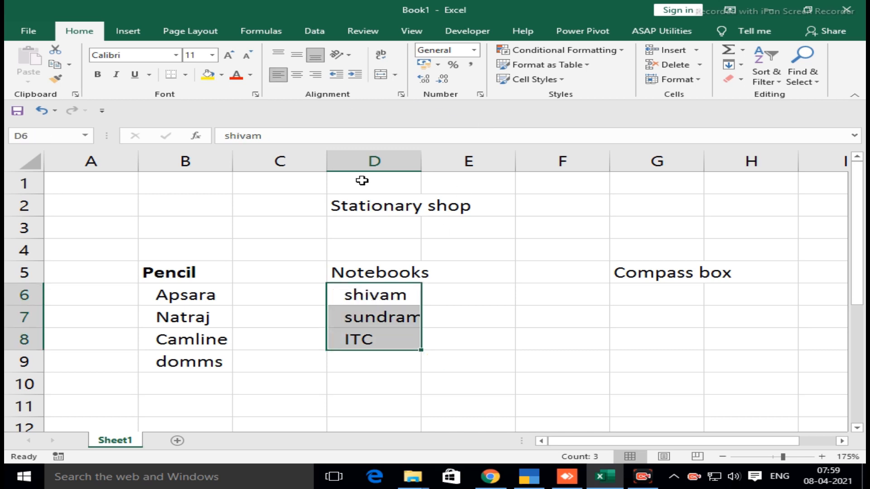
# List the brands Apsara, Natraj, Camline and Domms under the Compass box heading in cells G6 to G9
pyautogui.click(678, 301)
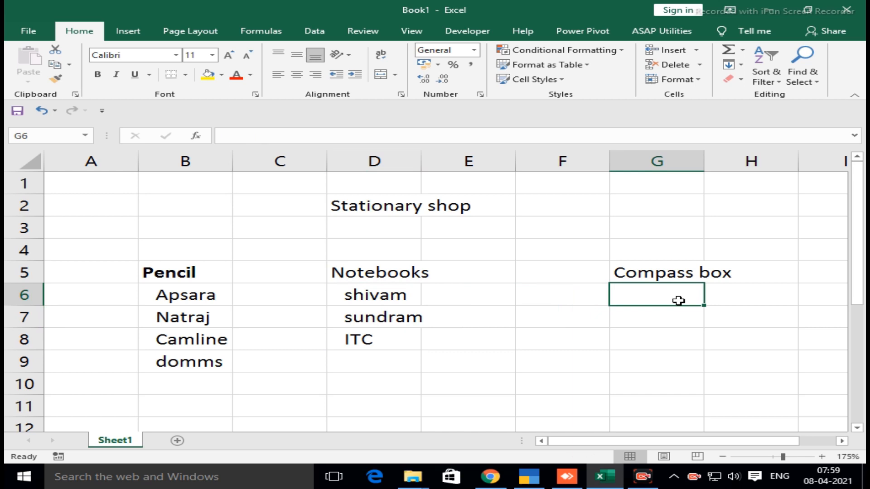
pyautogui.write('A')
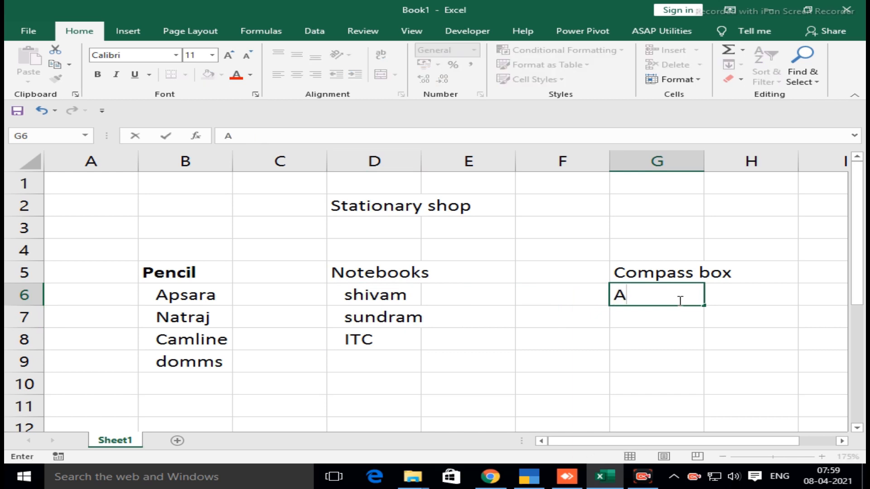
pyautogui.write('psara')
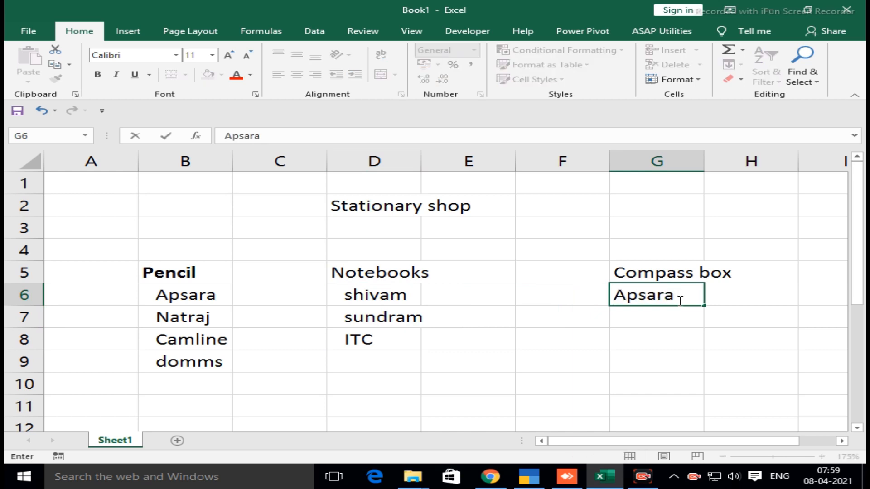
pyautogui.press('Return')
pyautogui.write('N')
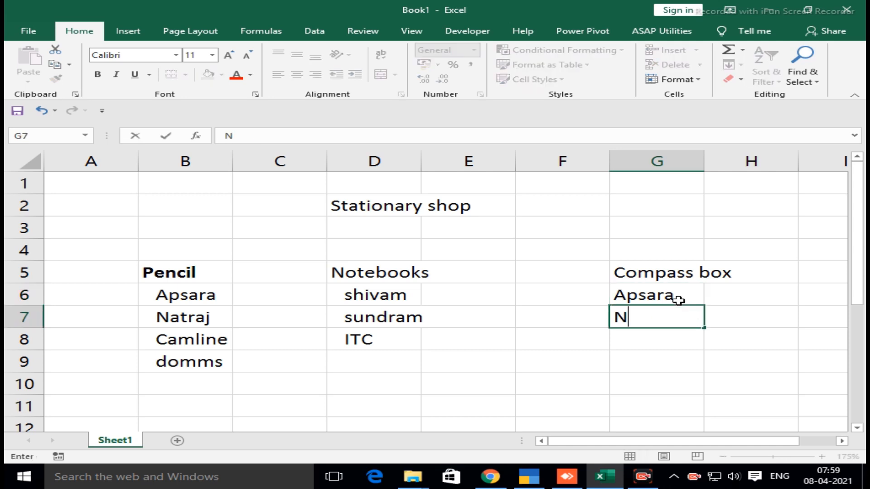
pyautogui.write('atraj')
pyautogui.press('Return')
pyautogui.write('C')
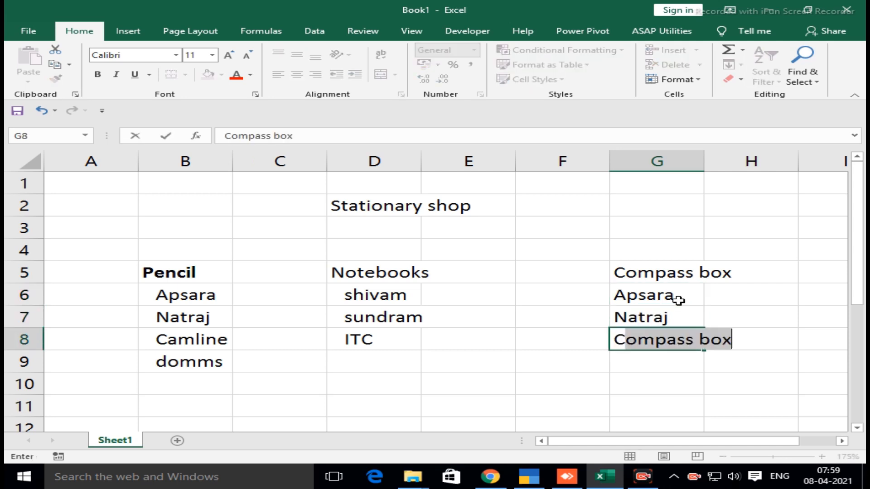
pyautogui.write('amline')
pyautogui.press('Return')
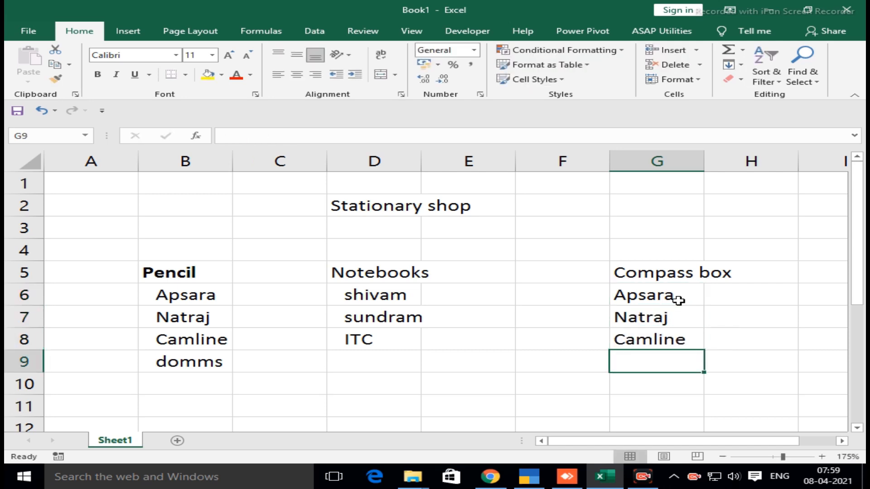
pyautogui.write('Domms')
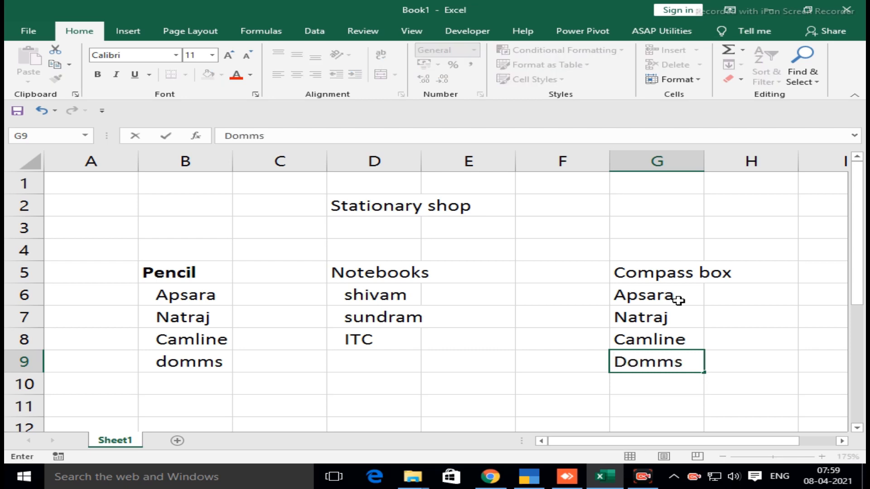
pyautogui.press('Return')
# Increase the indent of the compass box brands in G6:G9 by one level and make B11 the active cell
pyautogui.press('Up')
pyautogui.press('Up')
pyautogui.press('Up')
pyautogui.press('Up')
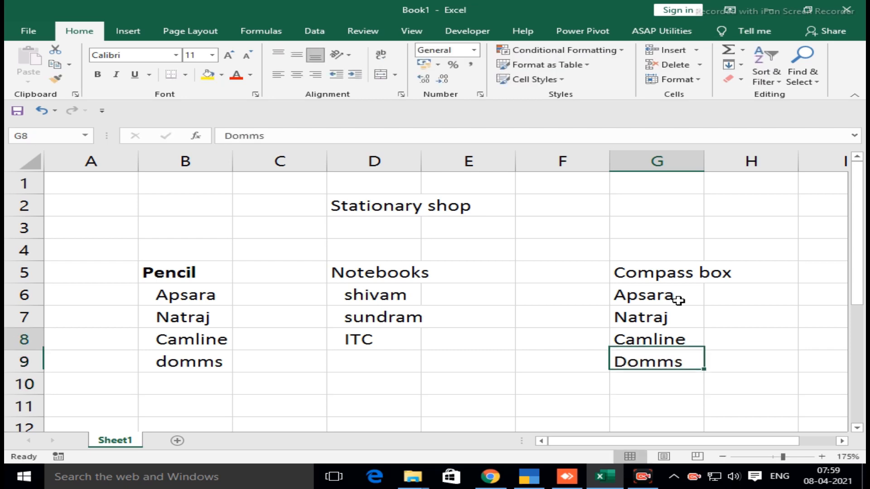
pyautogui.hotkey('shift', 'Down')
pyautogui.hotkey('shift', 'Down')
pyautogui.hotkey('shift', 'Down')
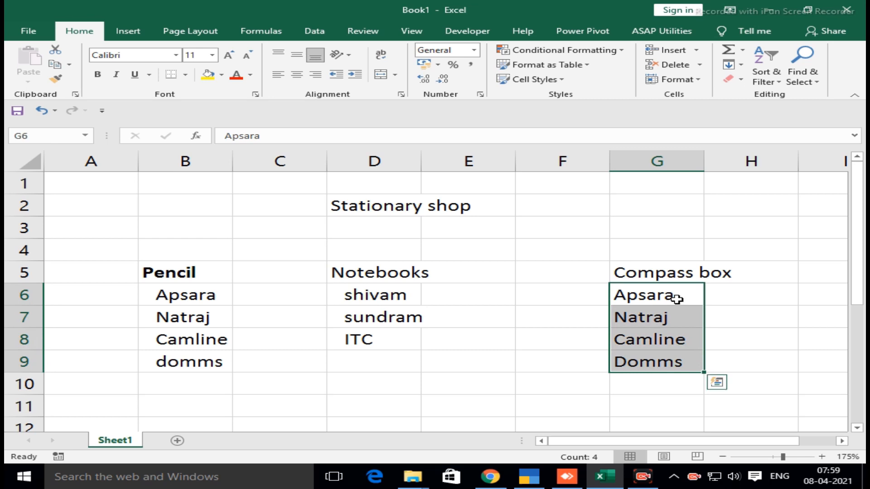
pyautogui.click(356, 77)
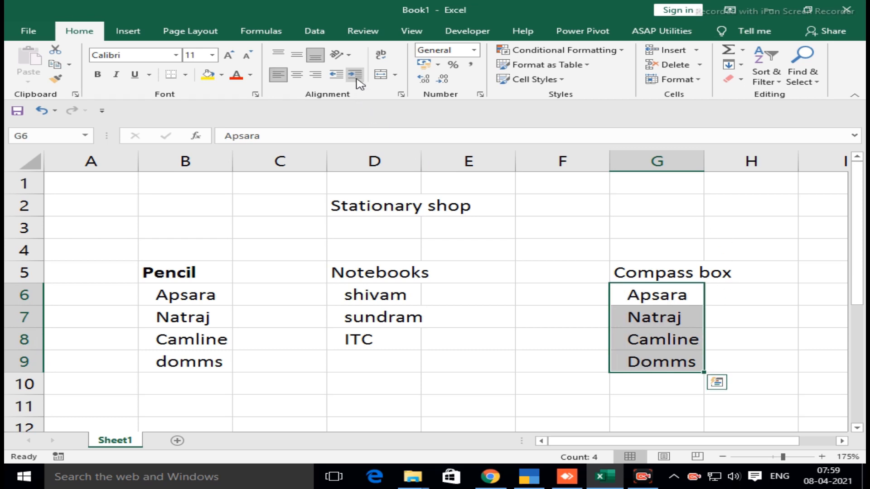
pyautogui.click(169, 403)
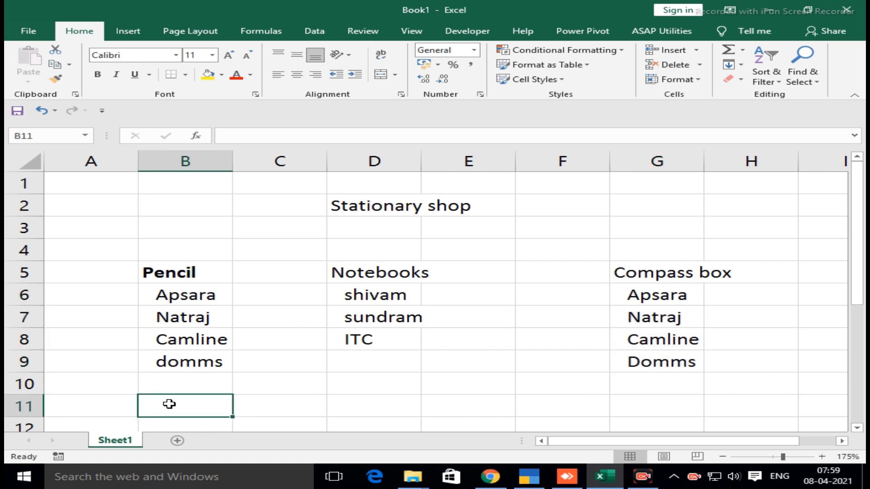
pyautogui.write('KG')
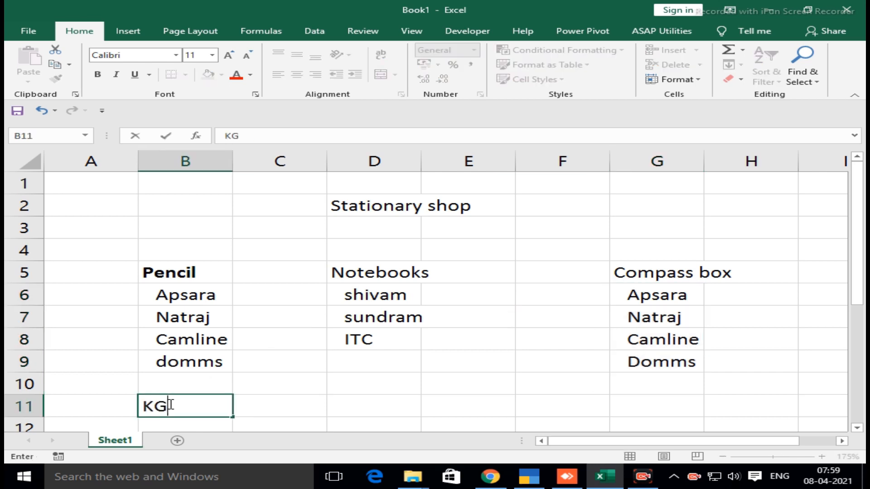
pyautogui.write('/LIT')
pyautogui.press('Escape')
# Enter the pencil units PIC/Box/Dz in cell B11
pyautogui.write('PIC/Box')
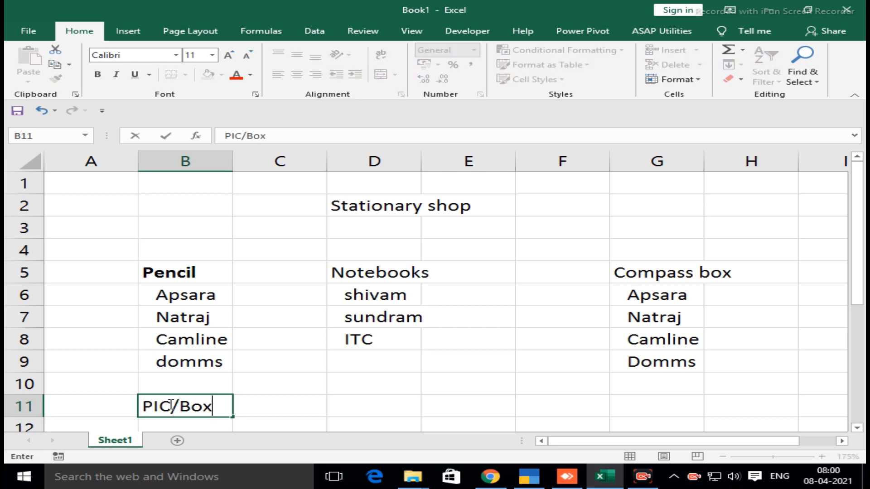
pyautogui.write('/Dz')
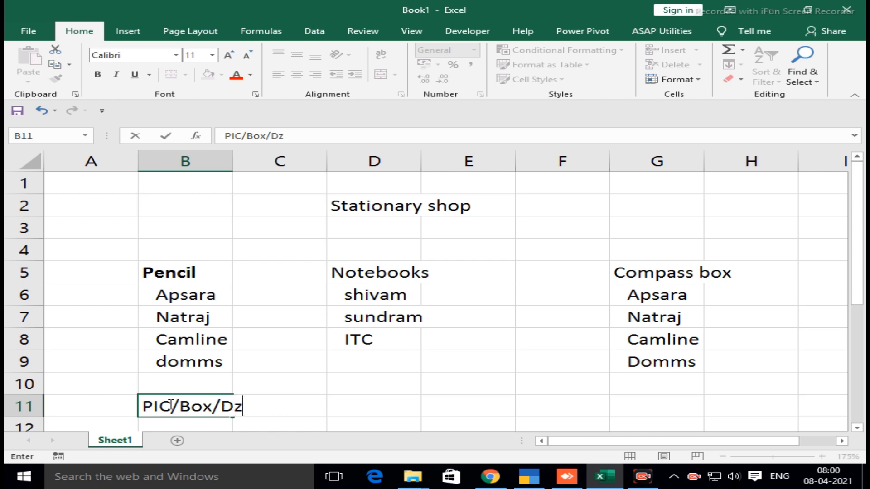
pyautogui.press('Left')
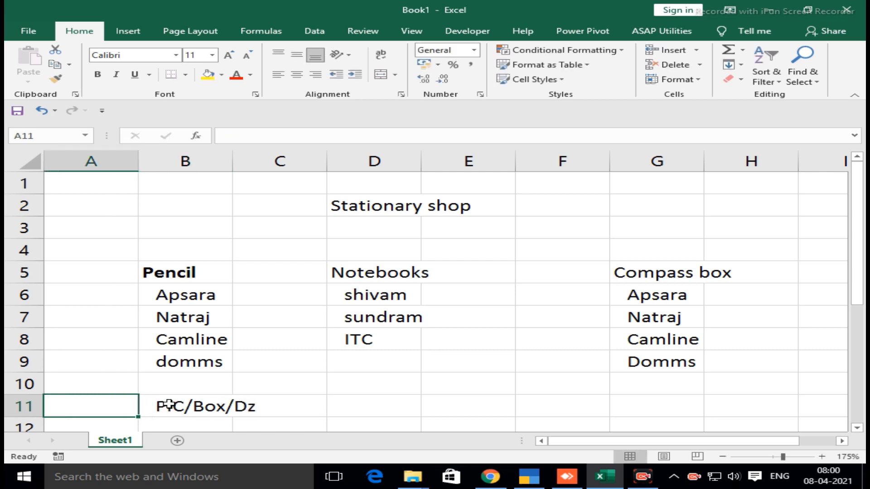
# Label row 11 as Unit of measurement in cell A11
pyautogui.write('Unit o')
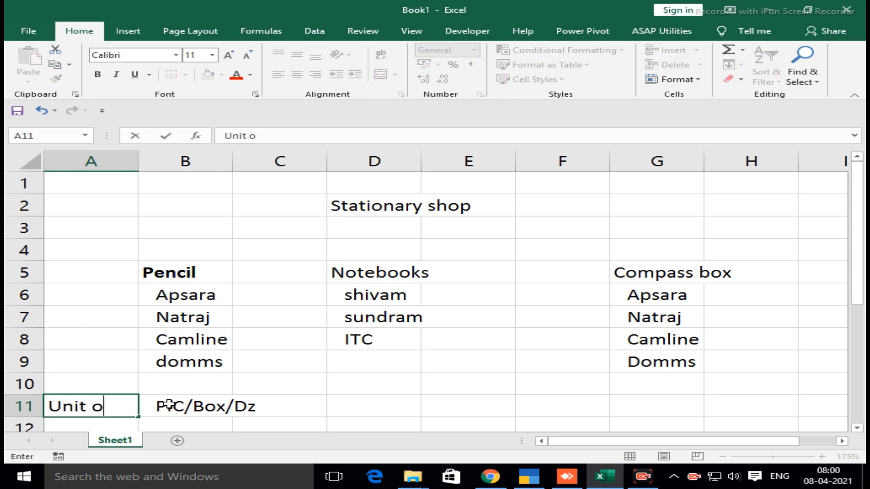
pyautogui.write('f measurem')
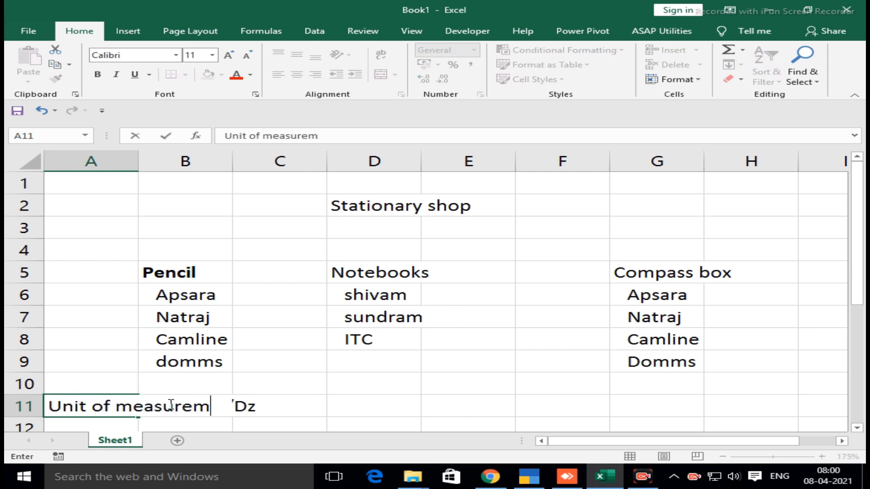
pyautogui.write('ent')
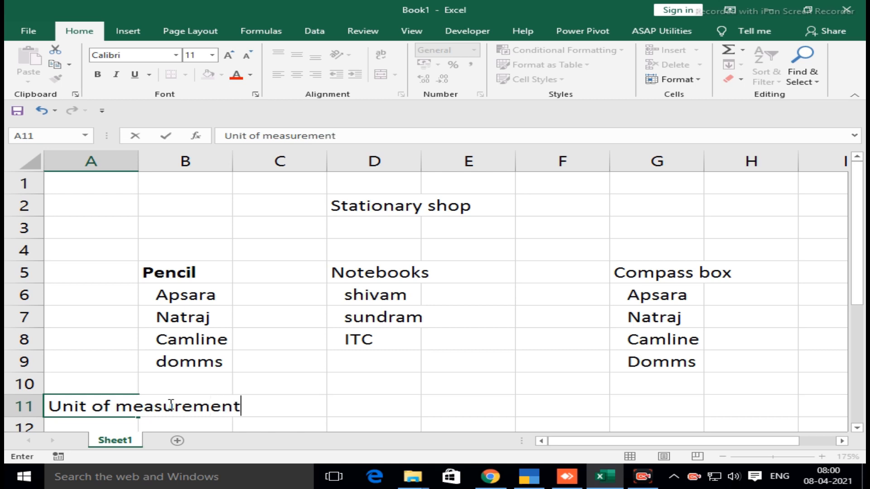
pyautogui.press('Return')
# Copy the pencil units from B11 to D11 for the notebooks and to G11 for the compass boxes
pyautogui.press('Up')
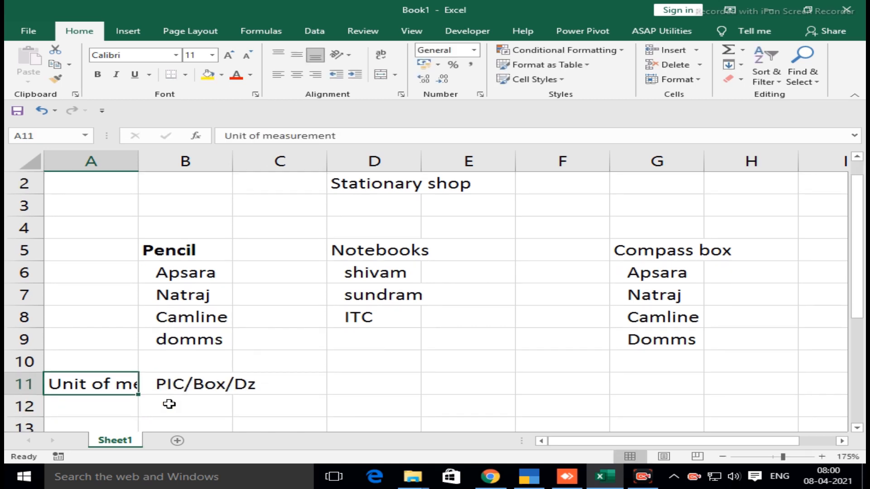
pyautogui.press('Right')
pyautogui.press('Right')
pyautogui.press('Right')
pyautogui.press('Left')
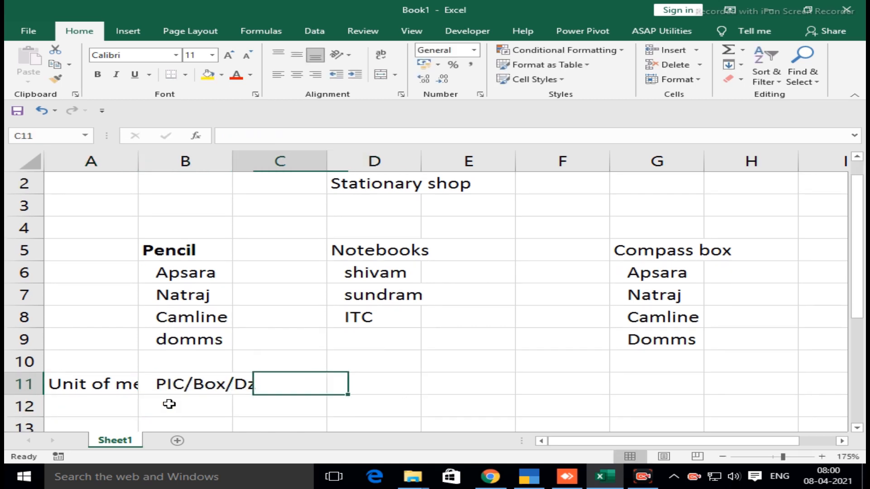
pyautogui.press('Left')
pyautogui.hotkey('ctrl', 'c')
pyautogui.press('Right')
pyautogui.press('Right')
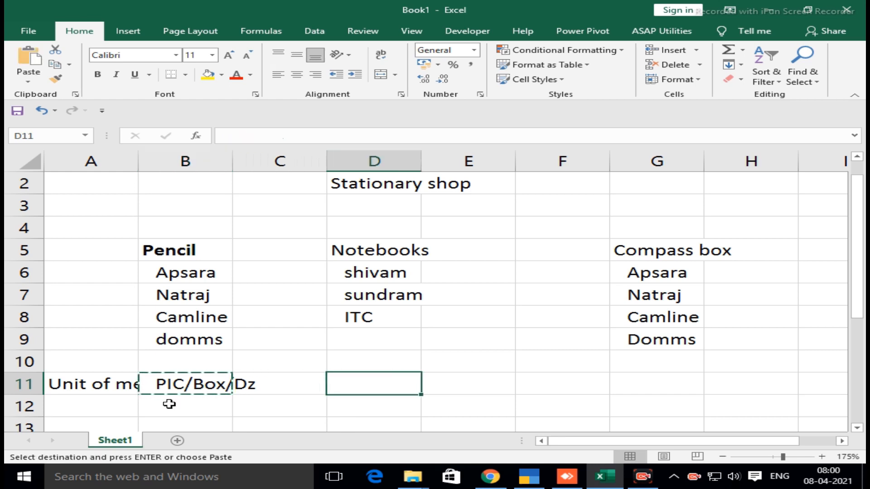
pyautogui.hotkey('ctrl', 'v')
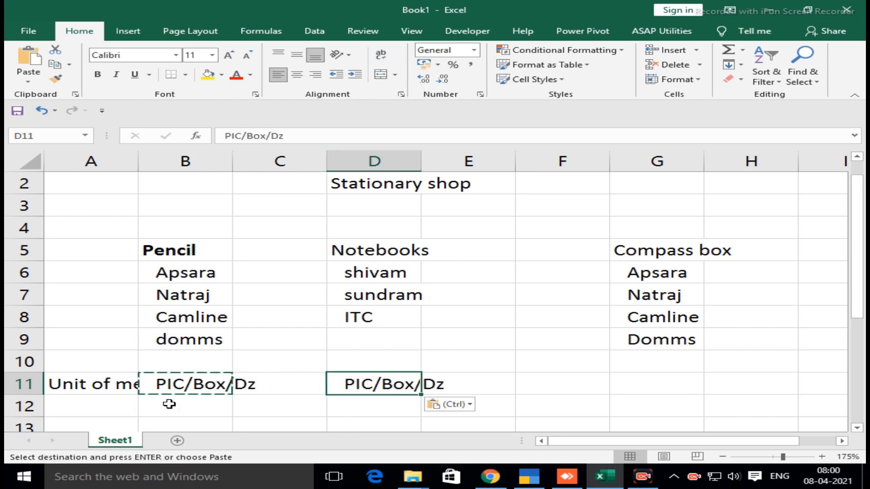
pyautogui.press('Right')
pyautogui.press('Right')
pyautogui.press('Right')
pyautogui.hotkey('ctrl', 'v')
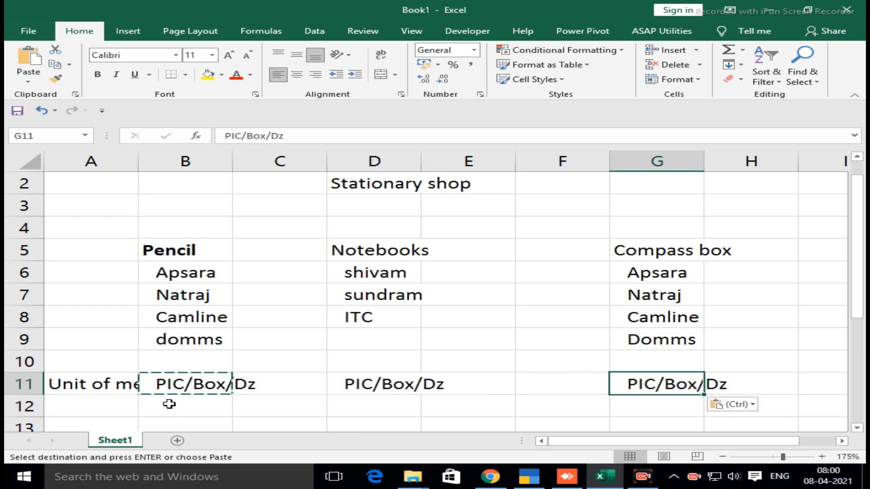
pyautogui.press('Escape')
# Enter the row label Godwon in cell A13
pyautogui.press('Left')
pyautogui.press('Left')
pyautogui.press('Left')
pyautogui.press('Left')
pyautogui.press('Left')
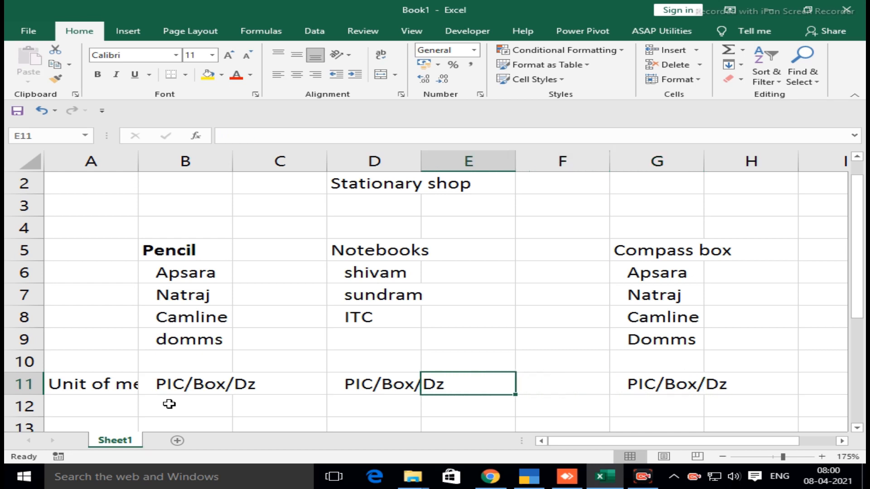
pyautogui.press('Down')
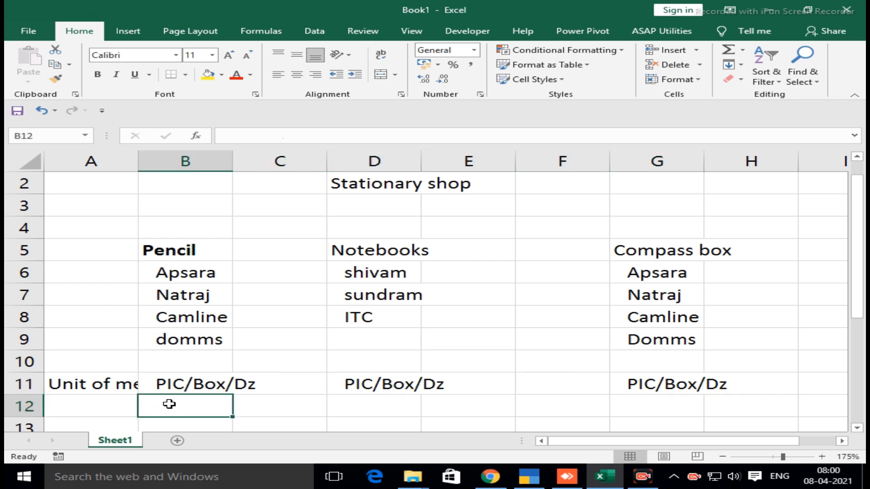
pyautogui.press('Down')
pyautogui.press('Left')
pyautogui.write('Go')
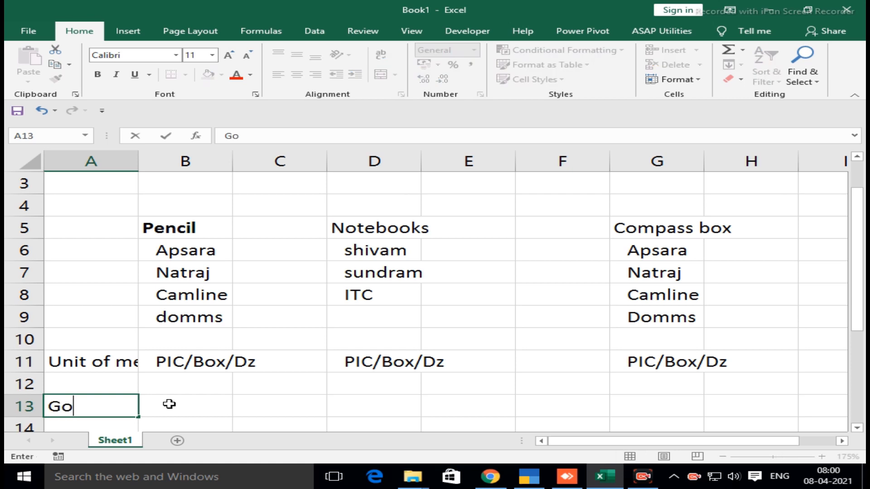
pyautogui.write('dwon')
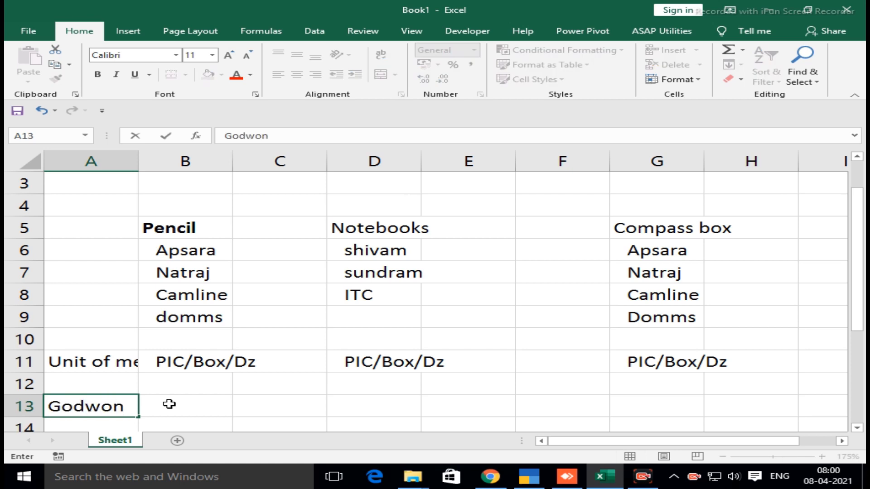
# Enter the storage locations Andheri in B13 and Bandra in C13
pyautogui.click(169, 404)
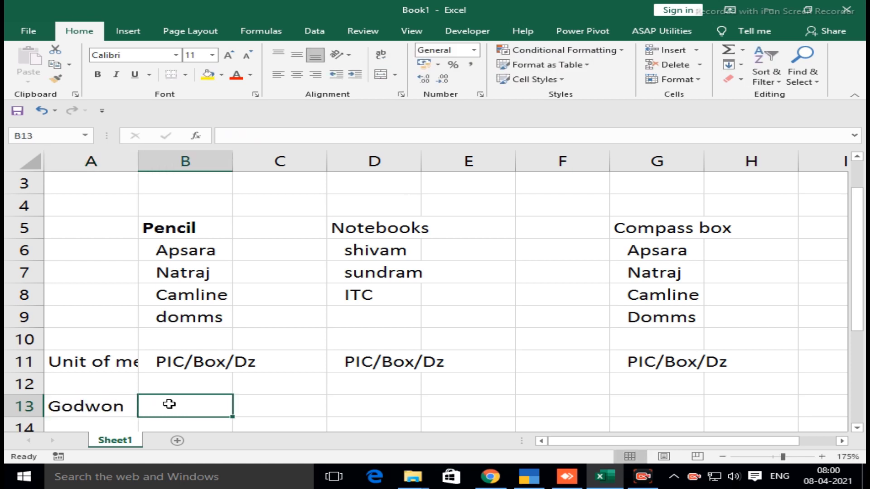
pyautogui.write('Andheri')
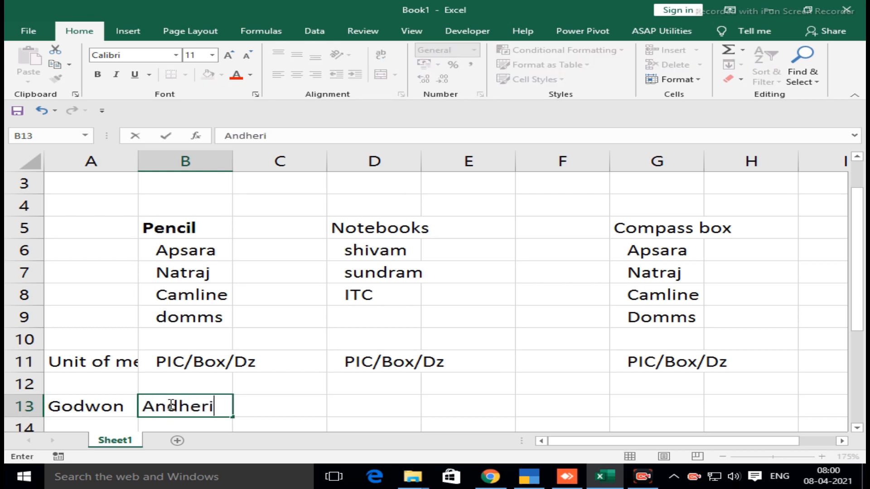
pyautogui.press('Tab')
pyautogui.write('Bandra')
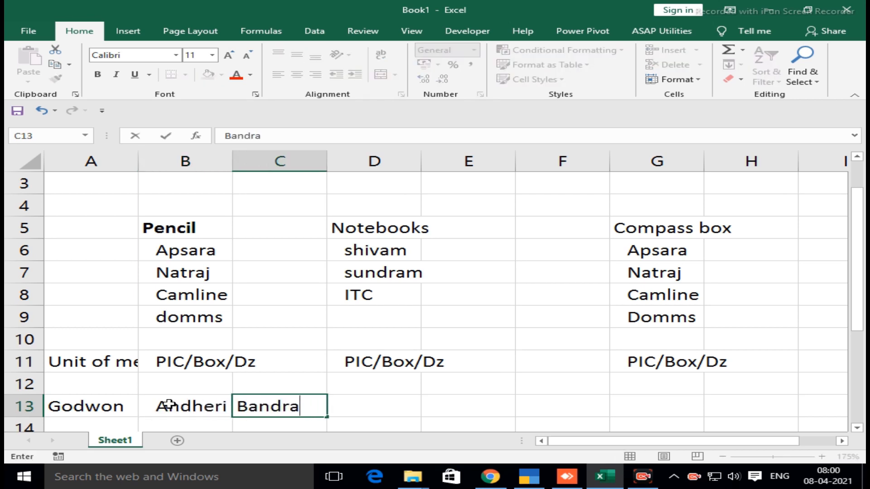
pyautogui.press('Return')
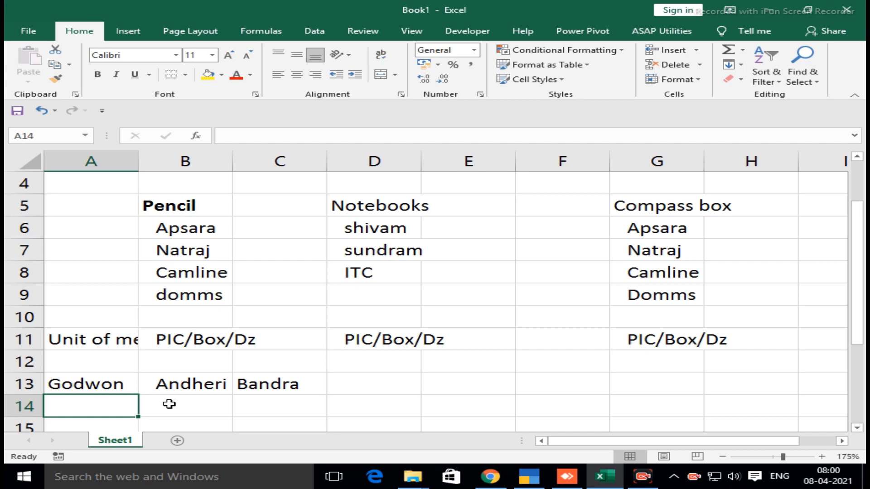
# Enter the quantity text 2pic/50box/24doz in cell B4 above the Pencil heading
pyautogui.press('Up')
pyautogui.press('Up')
pyautogui.press('Up')
pyautogui.press('Up')
pyautogui.press('Up')
pyautogui.press('Up')
pyautogui.press('Up')
pyautogui.press('Up')
pyautogui.press('Up')
pyautogui.press('Up')
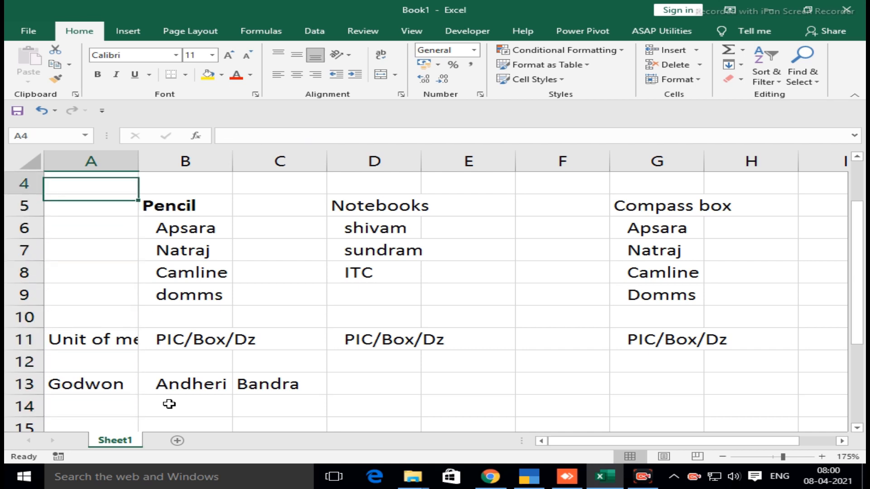
pyautogui.press('Right')
pyautogui.write('2')
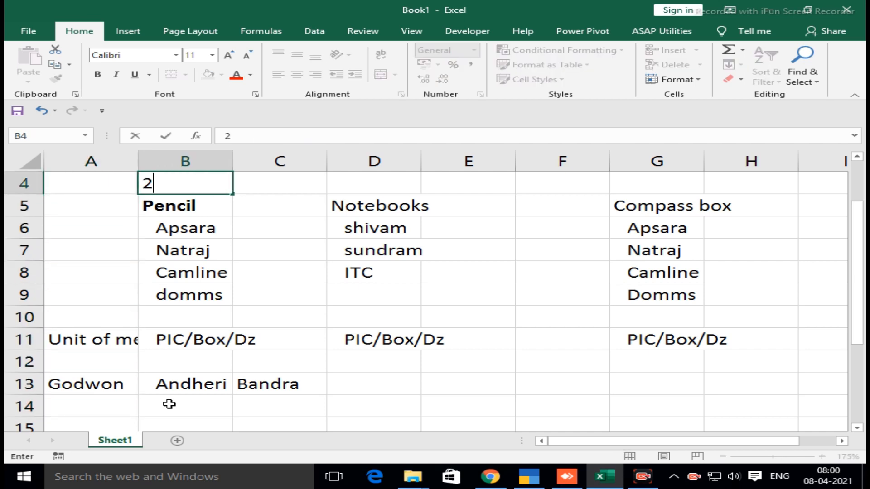
pyautogui.write('pic/50')
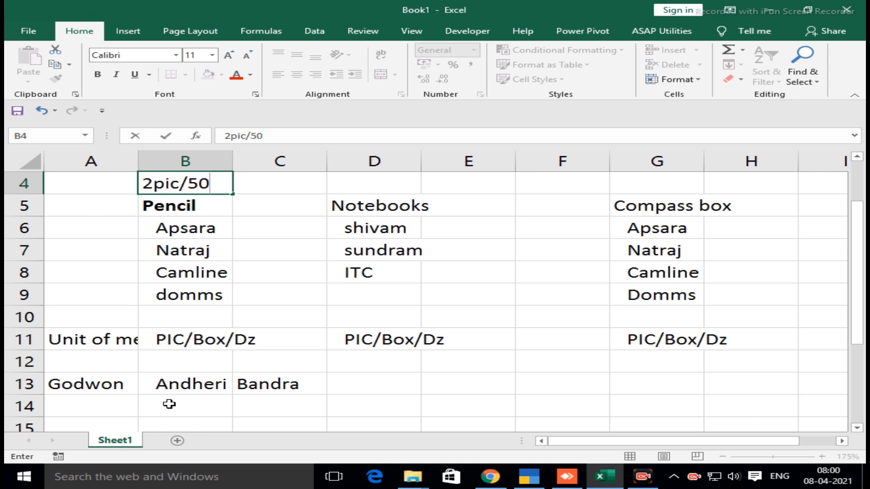
pyautogui.write('box')
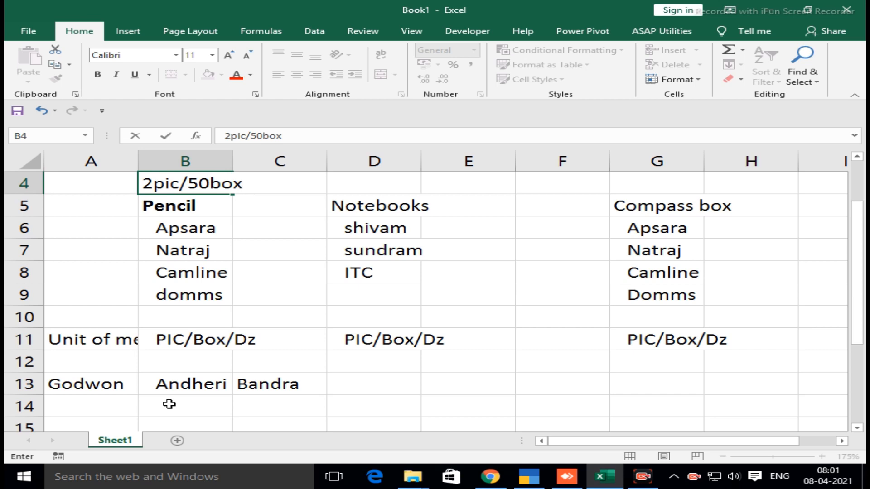
pyautogui.write('/24doz')
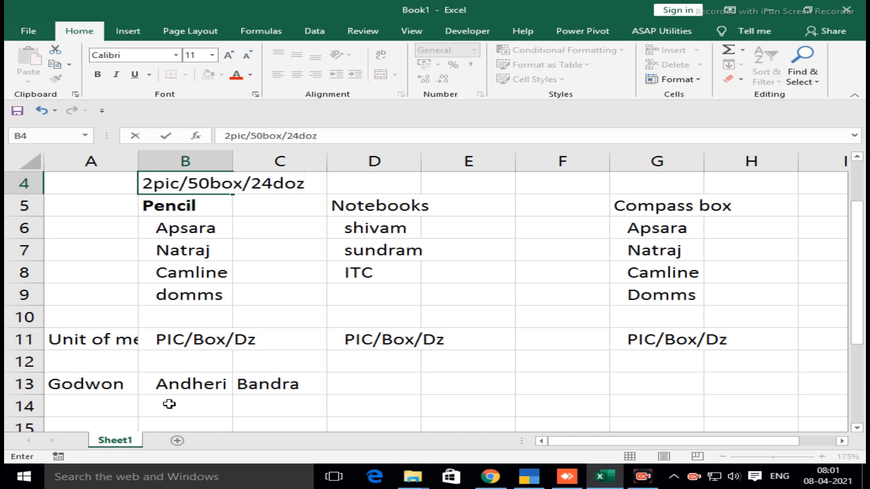
pyautogui.press('Return')
pyautogui.press('Right')
pyautogui.press('Right')
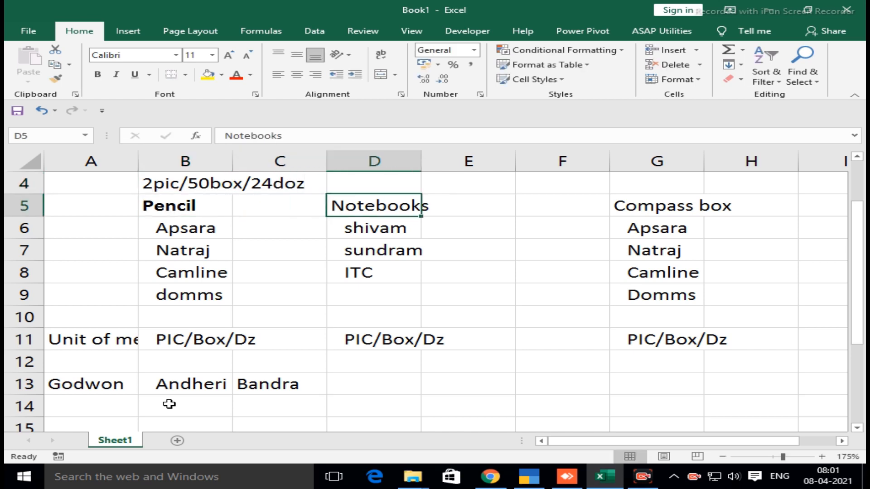
pyautogui.press('Right')
pyautogui.press('Right')
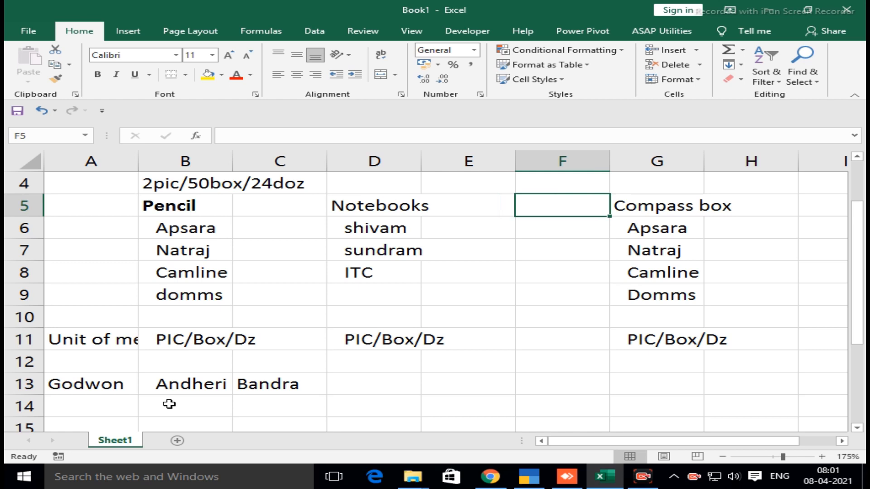
pyautogui.press('Left')
pyautogui.press('Left')
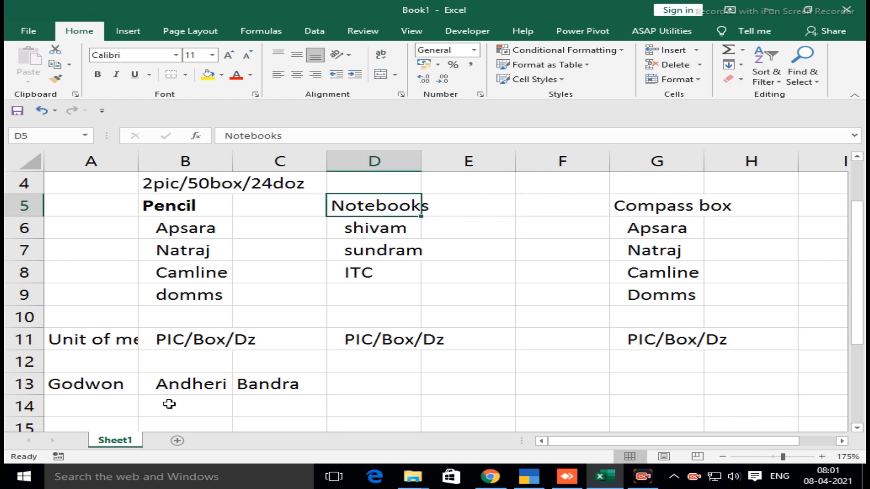
# Enter the note Stationary----Stock Group in cell B16, below the godown row
pyautogui.press('Down')
pyautogui.press('Down')
pyautogui.press('Down')
pyautogui.press('Down')
pyautogui.press('Down')
pyautogui.press('Down')
pyautogui.press('Down')
pyautogui.press('Down')
pyautogui.press('Down')
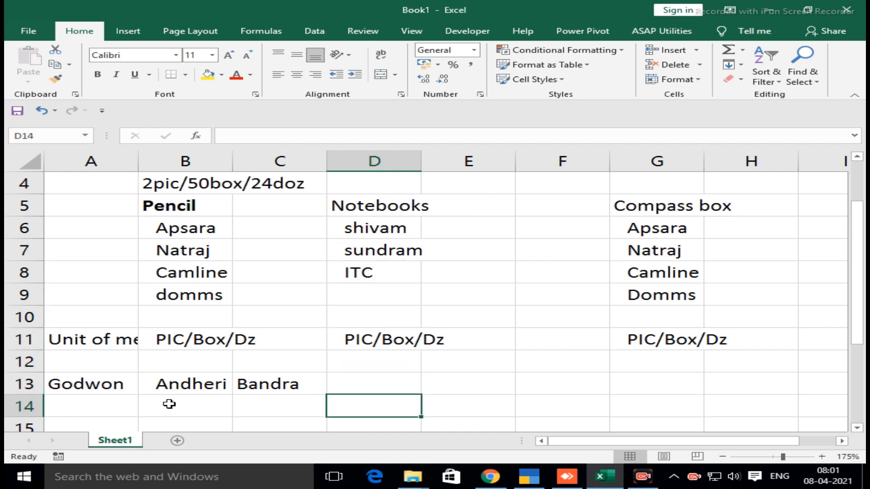
pyautogui.press('Down')
pyautogui.press('Down')
pyautogui.press('Down')
pyautogui.press('Down')
pyautogui.press('Down')
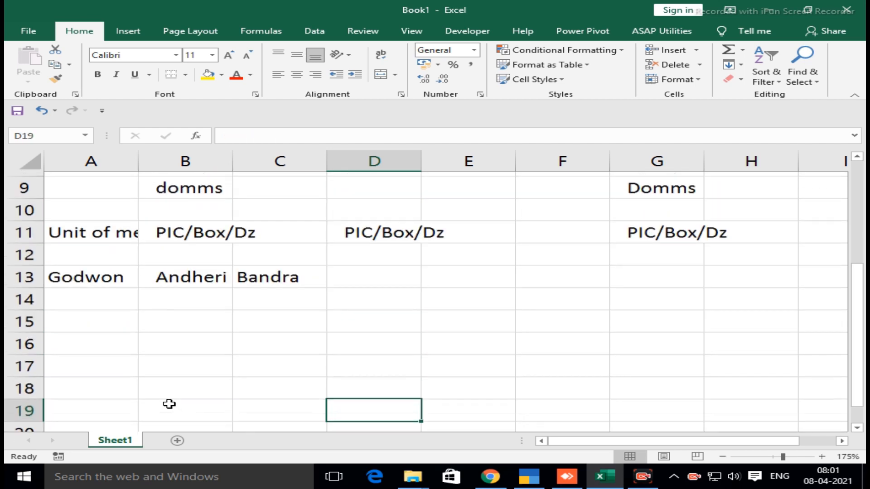
pyautogui.press('Up')
pyautogui.press('Up')
pyautogui.press('Up')
pyautogui.press('Left')
pyautogui.press('Up')
pyautogui.press('Left')
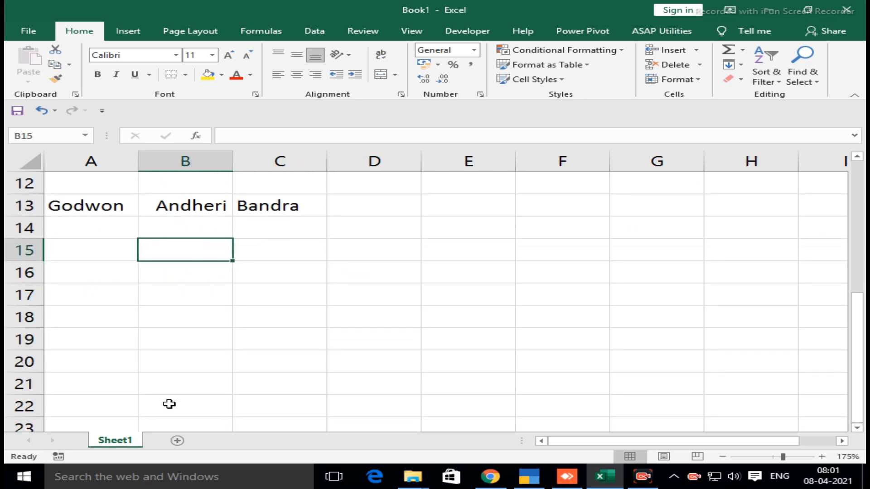
pyautogui.press('Down')
pyautogui.write('Sta')
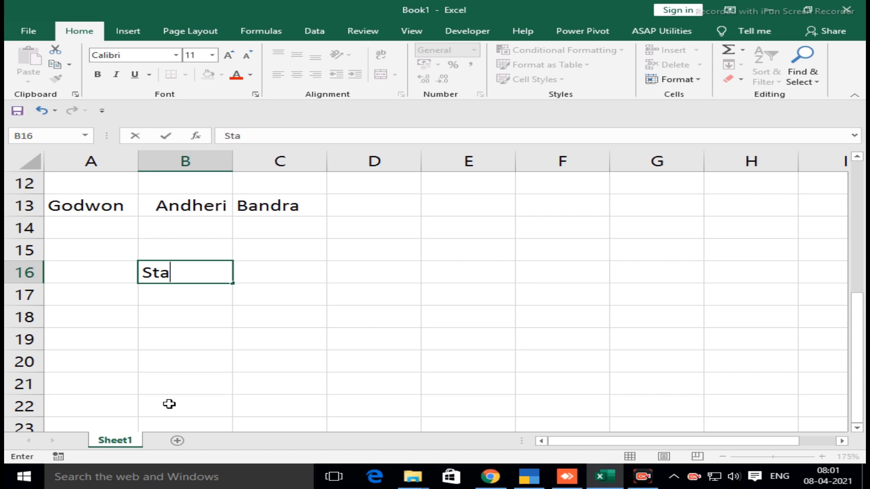
pyautogui.write('tionary')
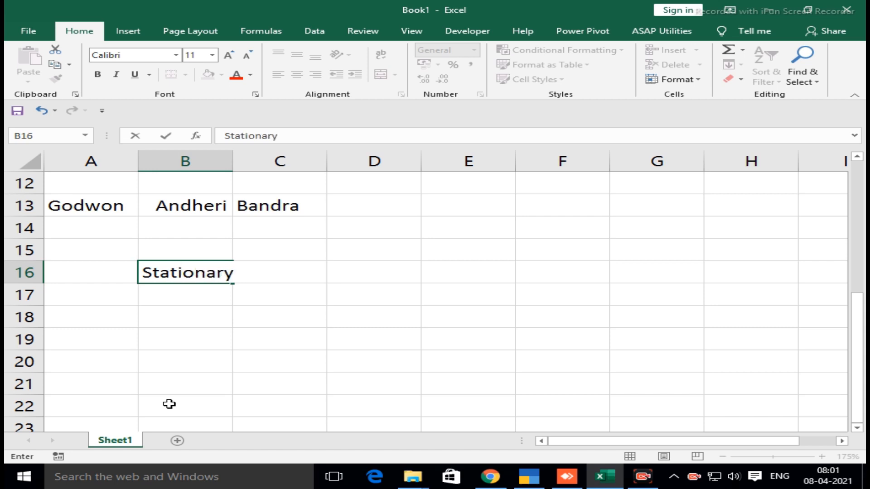
pyautogui.write('=')
pyautogui.press('BackSpace')
pyautogui.write('----Stock Group')
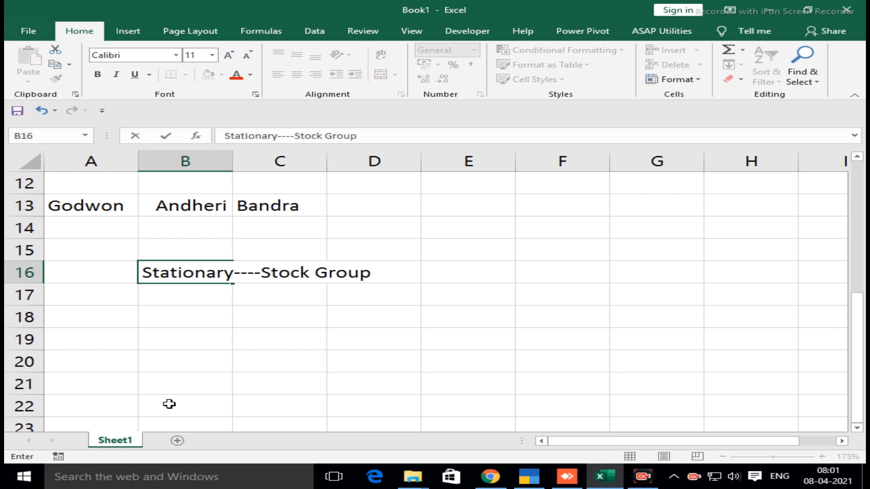
pyautogui.press('Return')
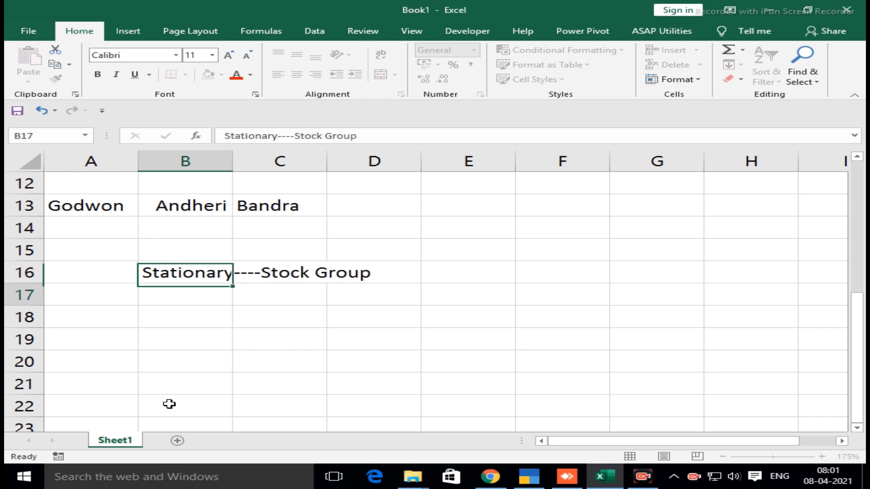
# Enter the note Stock-----Category----All brands in cell B18
pyautogui.press('Return')
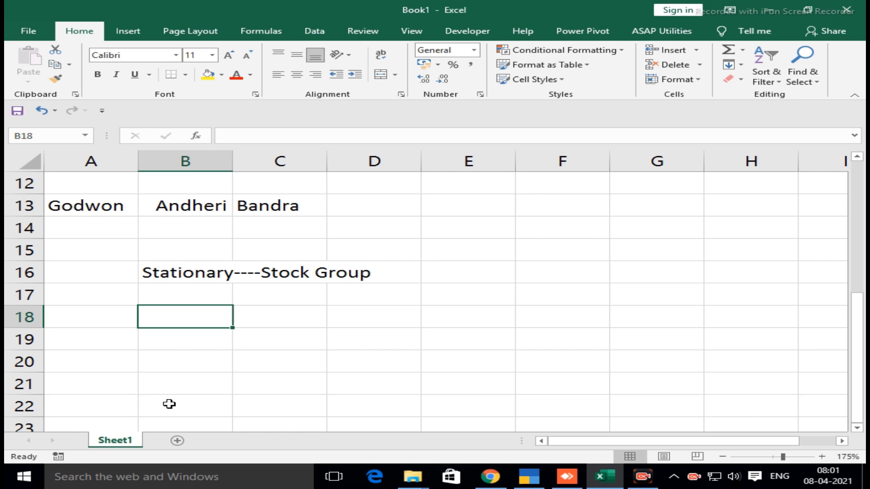
pyautogui.write('Stoc')
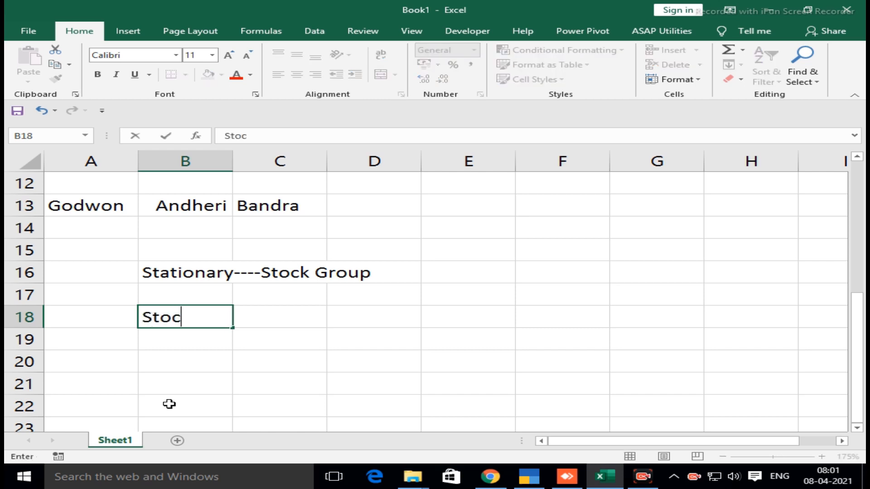
pyautogui.write('k-----Category')
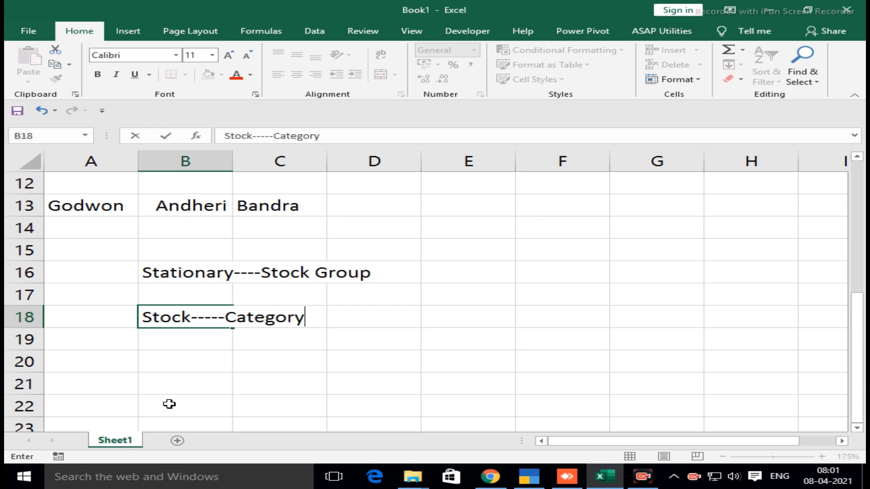
pyautogui.write('----')
pyautogui.write('All')
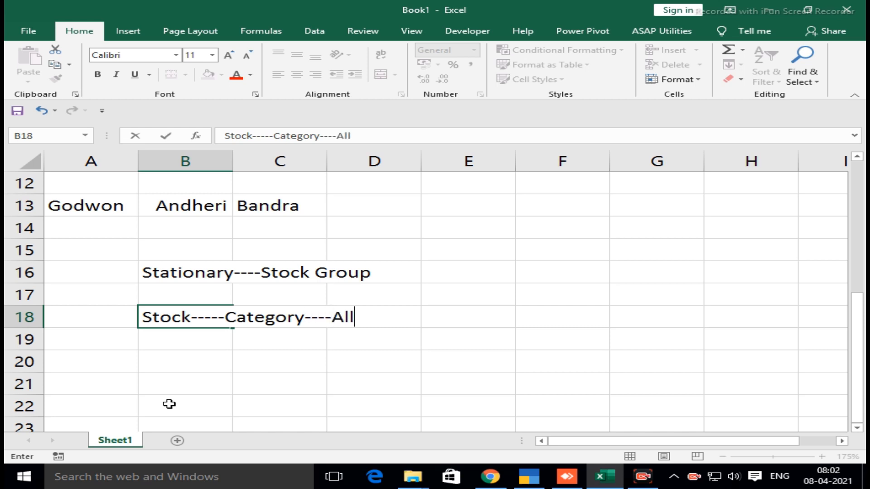
pyautogui.write(' brands')
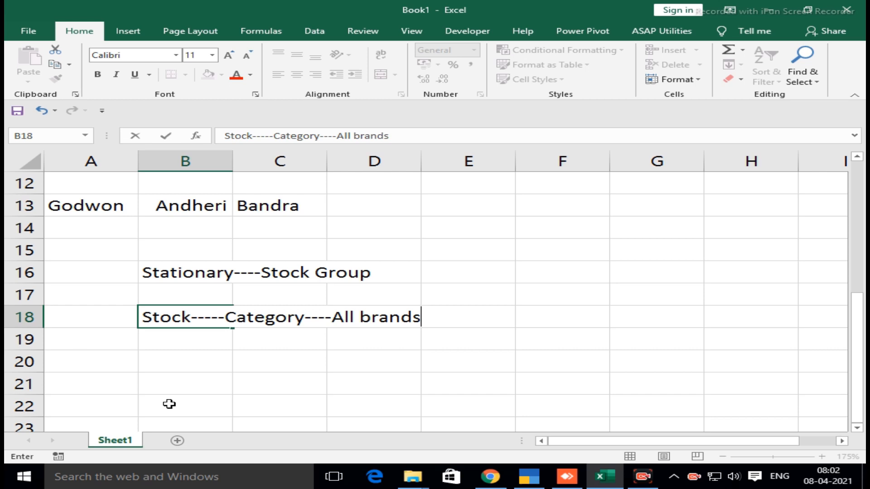
pyautogui.press('Return')
pyautogui.press('Return')
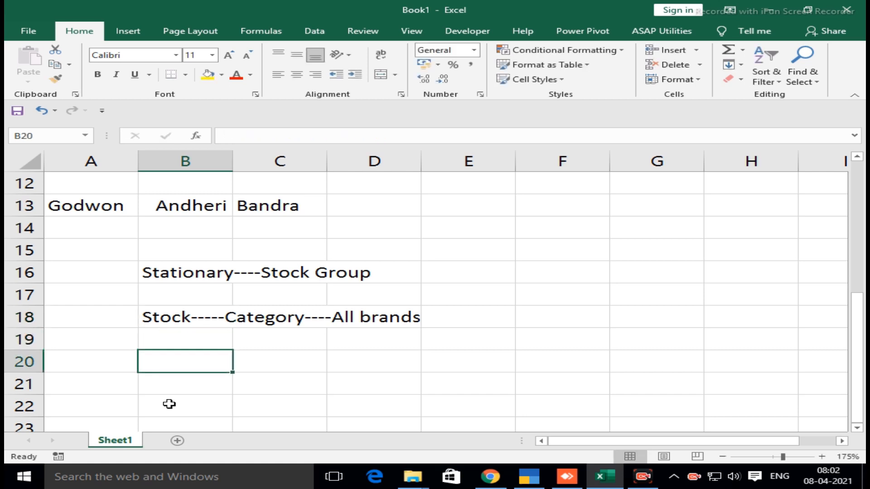
# Add a Unit of measure label in B20 with the unit PIC in D20
pyautogui.write('Unito fo')
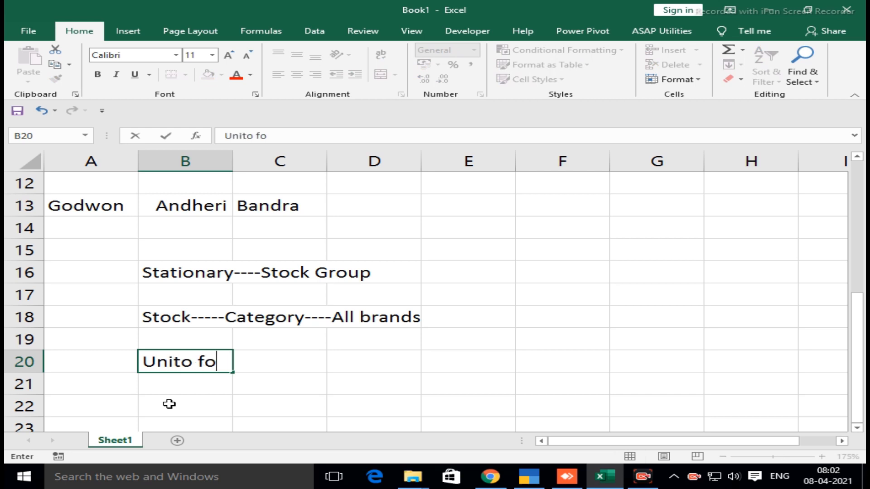
pyautogui.press('BackSpace')
pyautogui.press('BackSpace')
pyautogui.press('BackSpace')
pyautogui.press('BackSpace')
pyautogui.press('BackSpace')
pyautogui.write('t of meas')
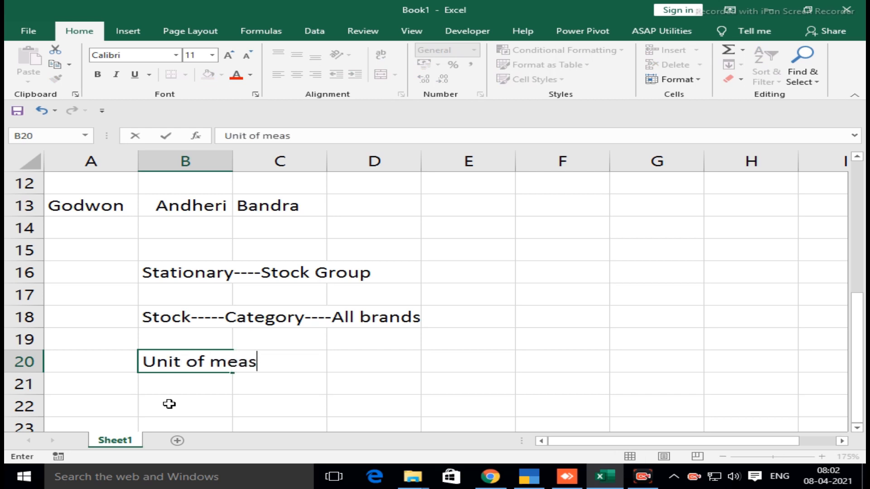
pyautogui.write('ure')
pyautogui.press('Tab')
pyautogui.press('Tab')
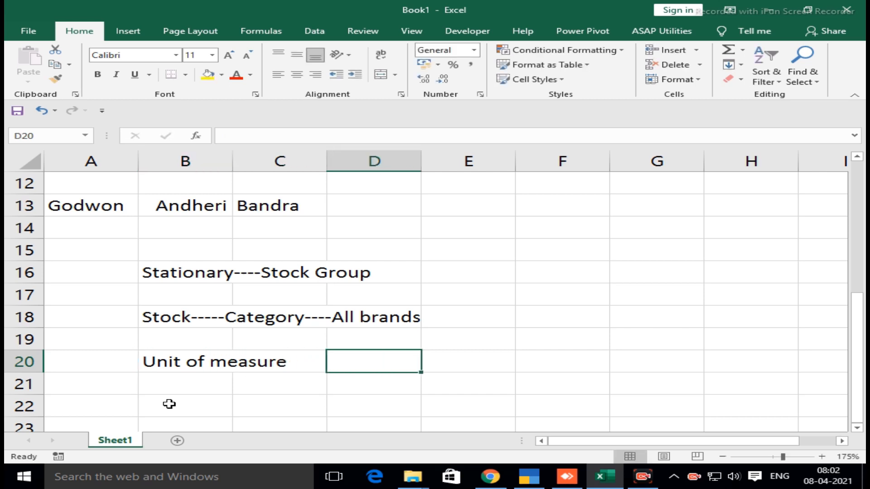
pyautogui.write('PIC')
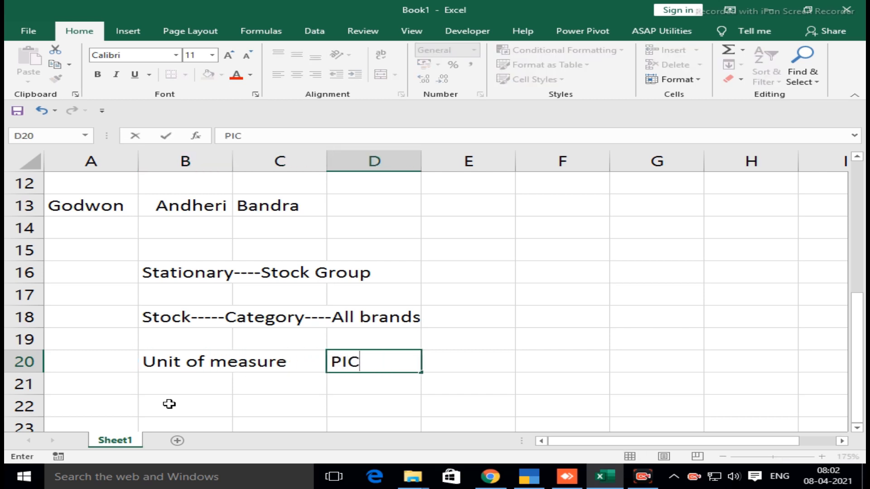
pyautogui.press('Return')
# Add a Storage/Godown label in B22 with the location Andheri in D22
pyautogui.click(169, 403)
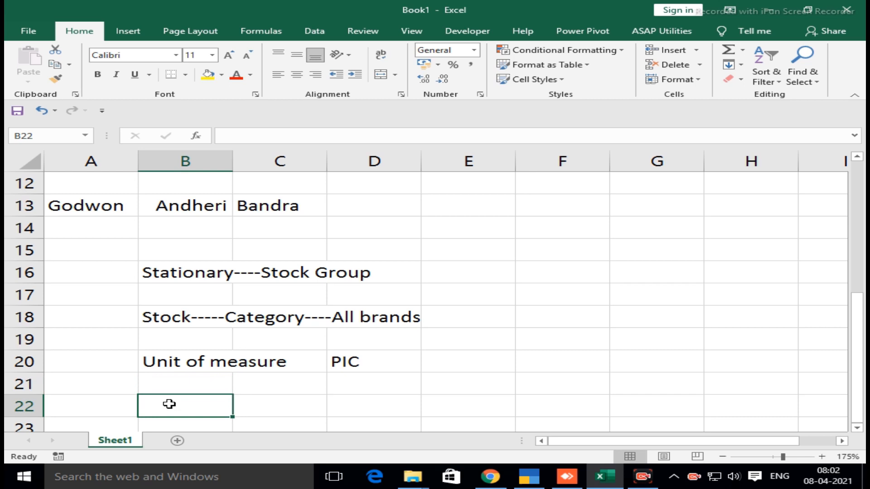
pyautogui.write('Storage')
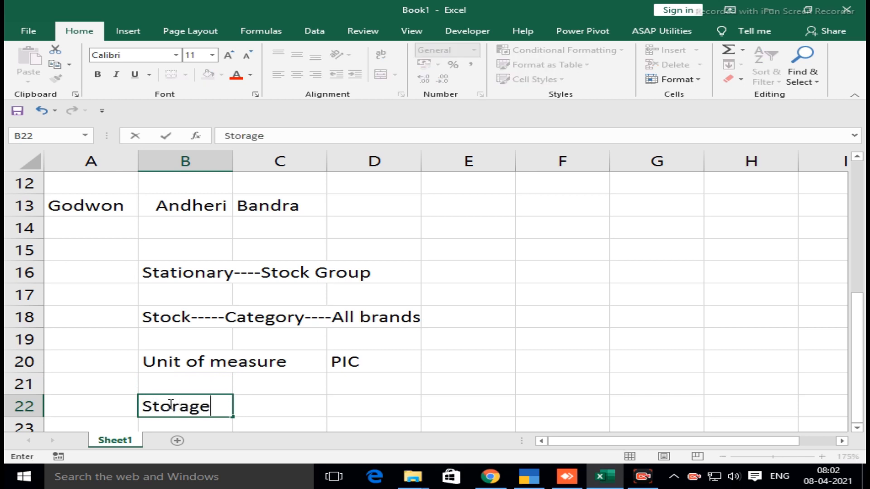
pyautogui.write('/Go')
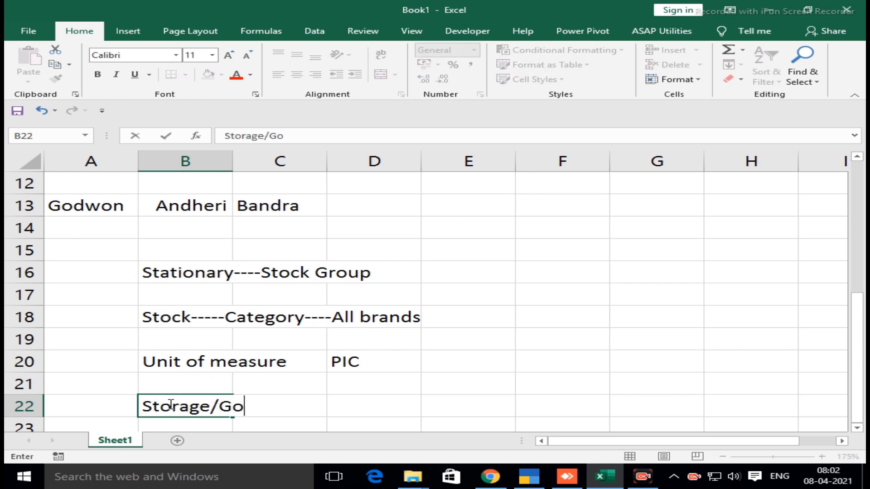
pyautogui.write('down')
pyautogui.press('Tab')
pyautogui.press('Tab')
pyautogui.write('A')
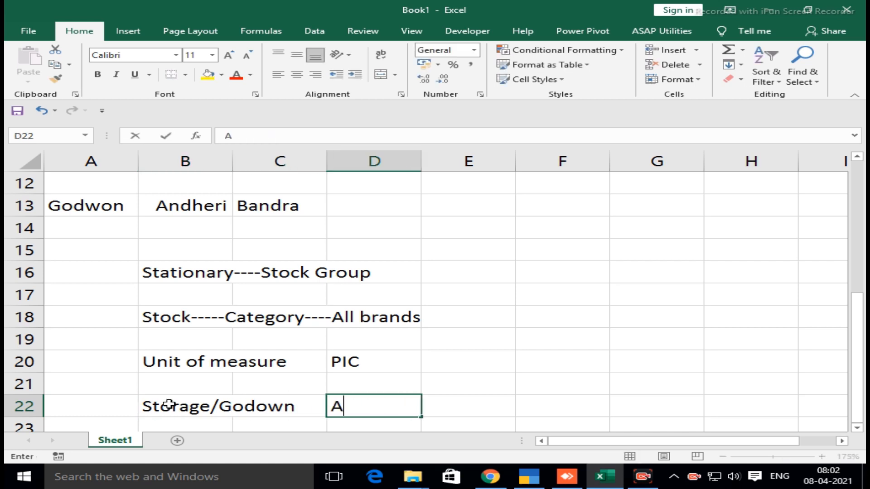
pyautogui.write('nd')
pyautogui.press('BackSpace')
pyautogui.write('nd')
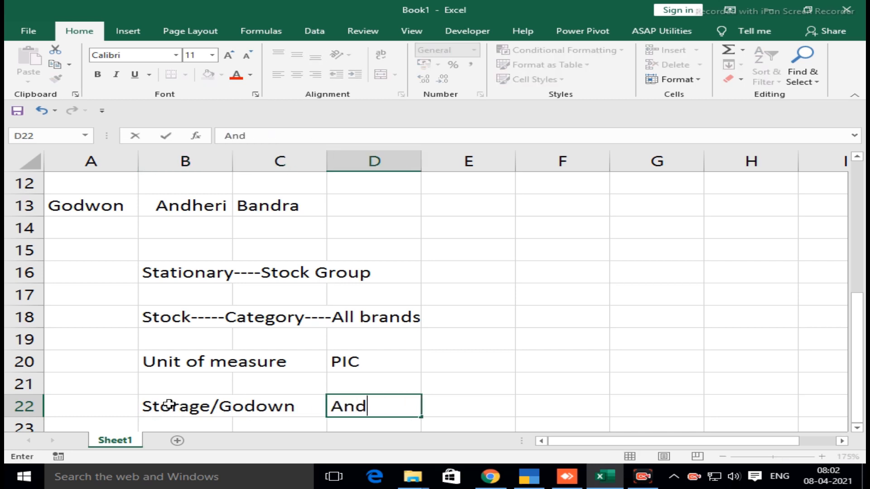
pyautogui.write('heri')
pyautogui.press('Return')
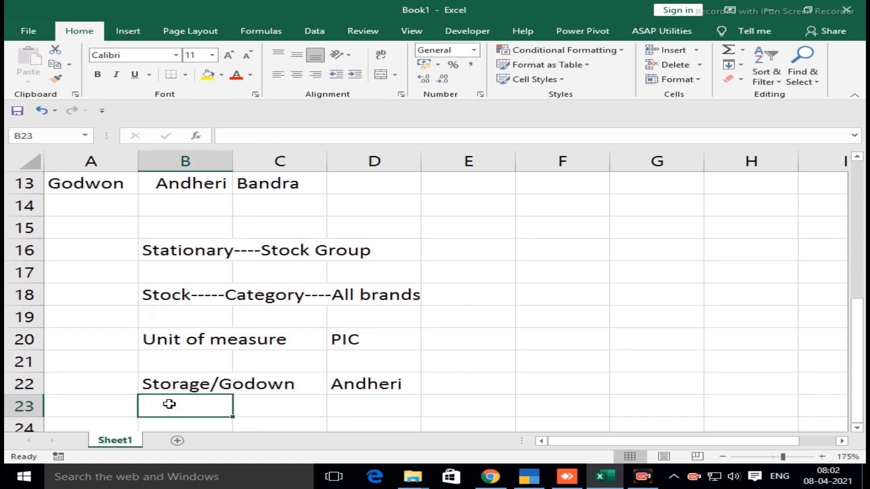
# Enter the label Stock item in cell B24
pyautogui.press('Return')
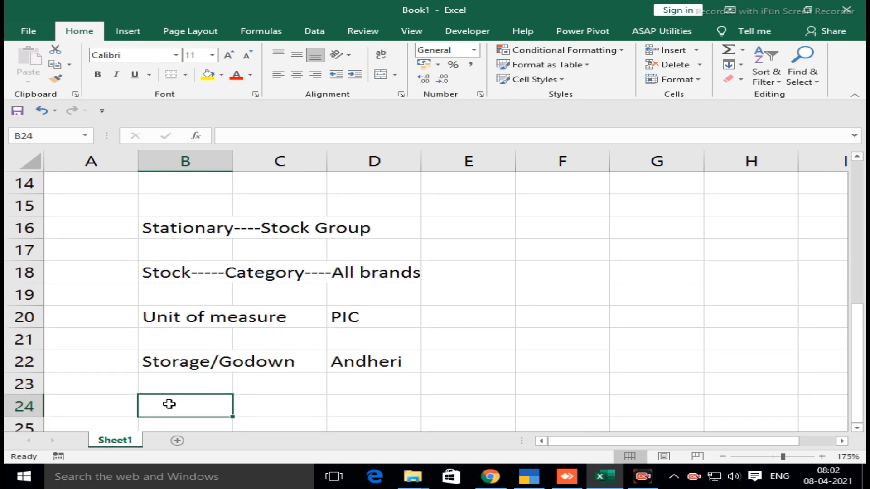
pyautogui.write('Stock item')
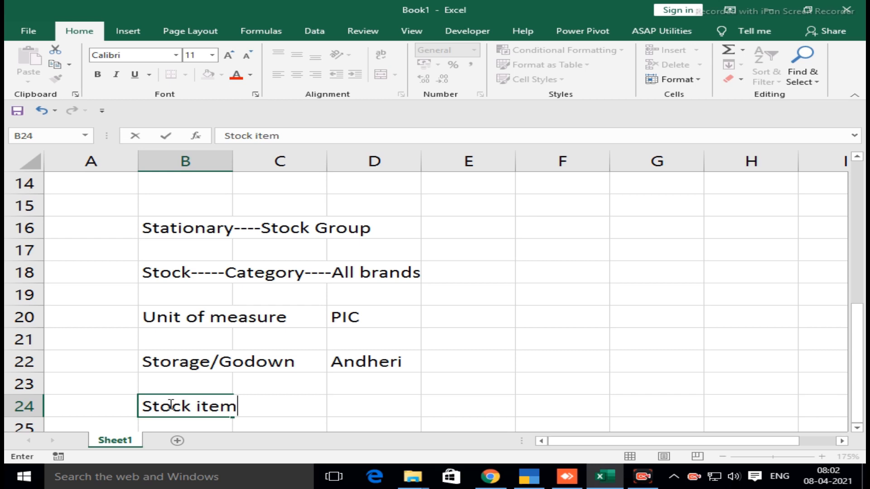
pyautogui.press('Tab')
pyautogui.press('Tab')
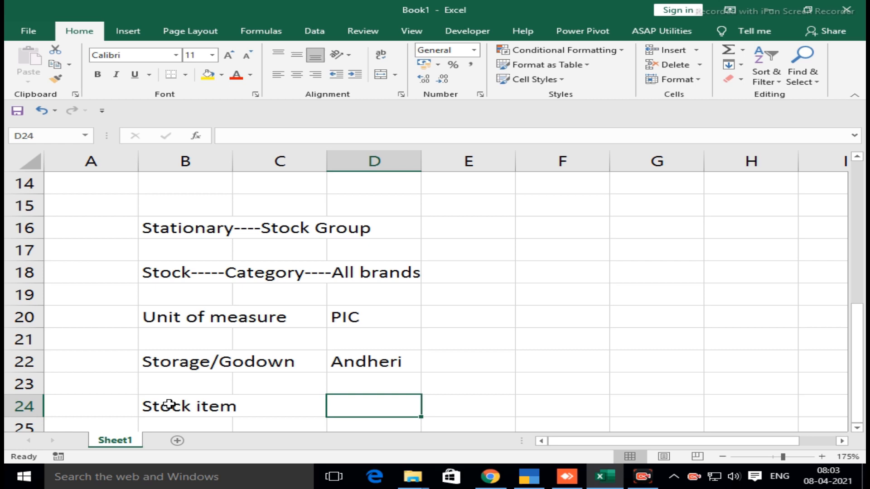
pyautogui.press('Left')
pyautogui.press('Left')
pyautogui.press('Up')
pyautogui.press('Up')
pyautogui.press('Up')
pyautogui.press('Up')
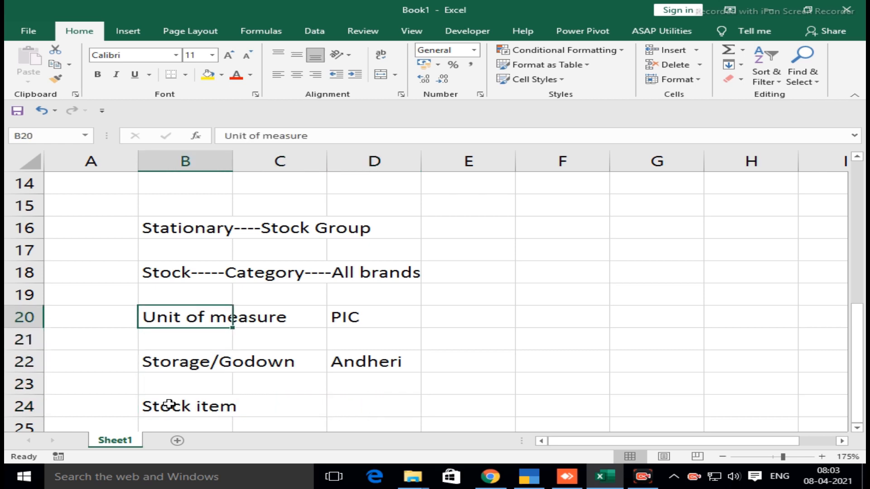
# Enter the marker Com in cell A20, beside the Unit of measure label
pyautogui.press('Left')
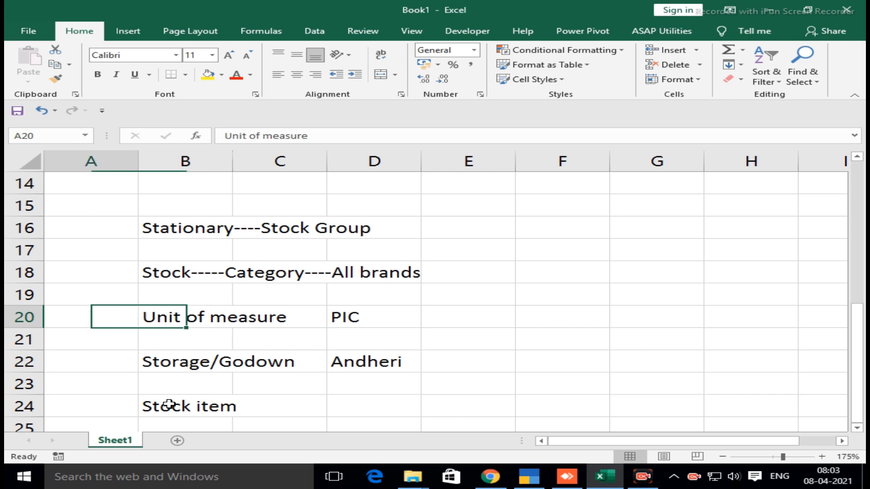
pyautogui.write('Com')
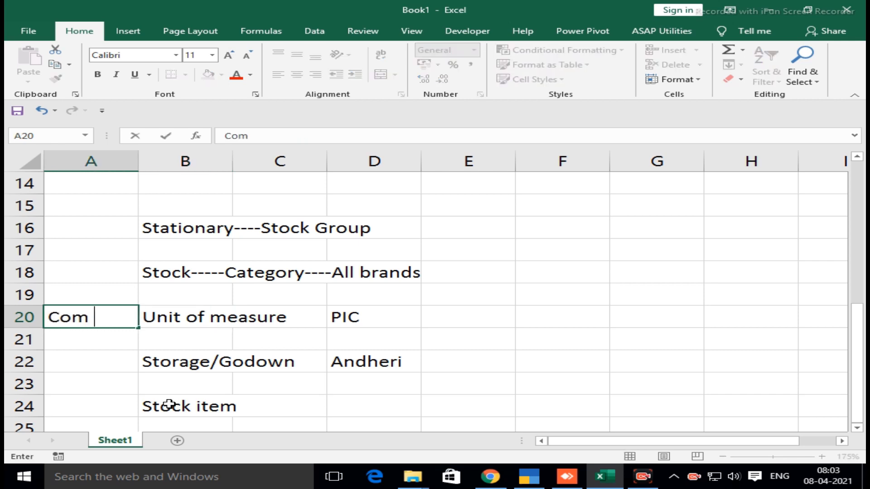
pyautogui.press('Return')
# Enter the marker Comp in cell A24, beside the Stock item label
pyautogui.press('Down')
pyautogui.press('Down')
pyautogui.press('Down')
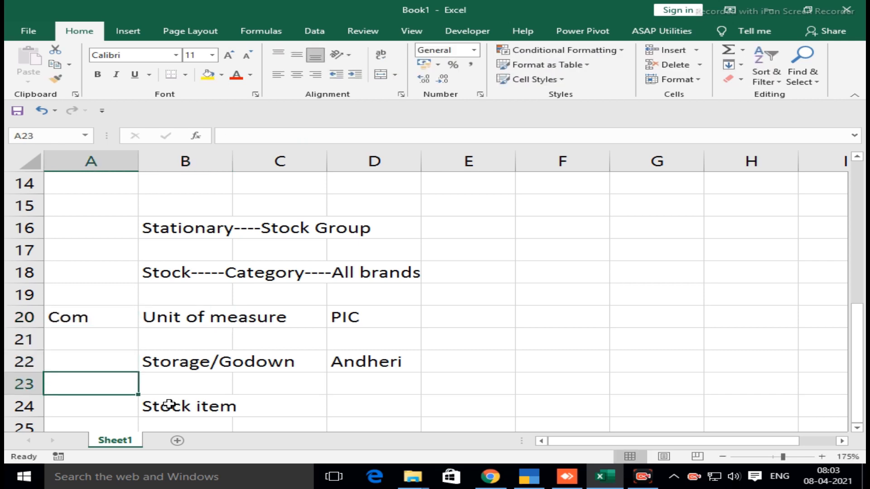
pyautogui.write('Comp')
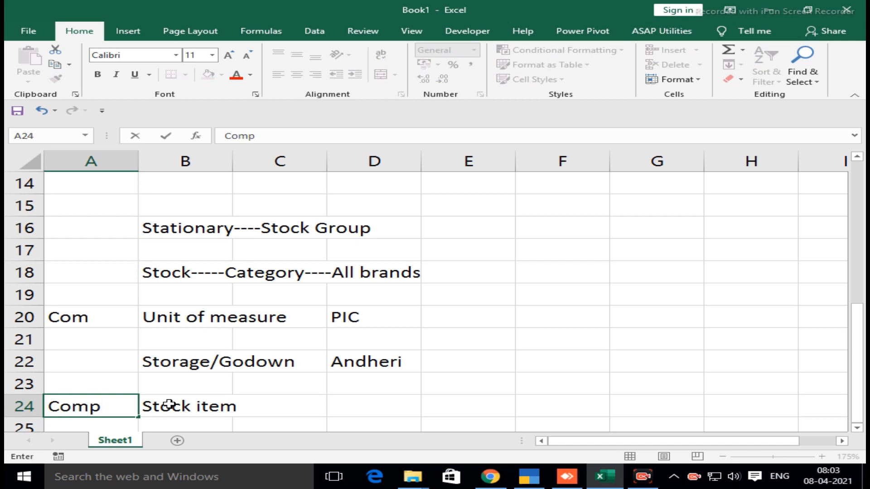
pyautogui.press('Return')
pyautogui.press('Up')
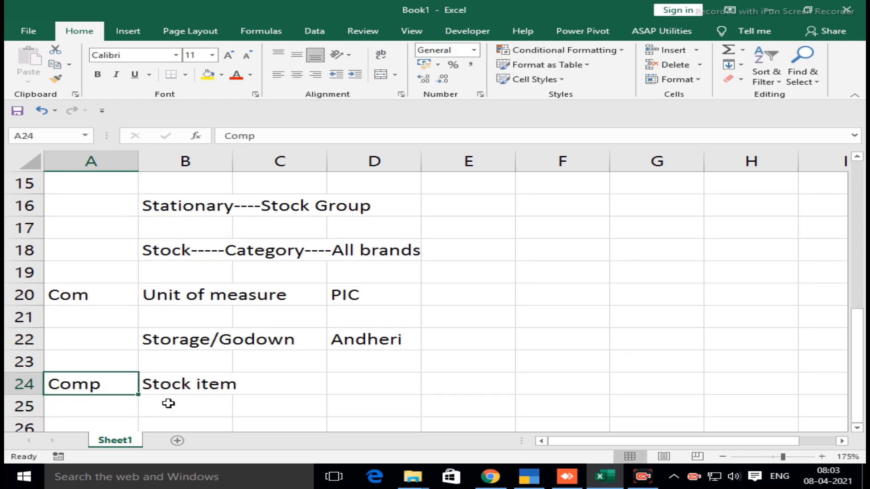
# Bold the marker in A24 and fill both marker cells, A24 and A20, with yellow
pyautogui.click(98, 74)
pyautogui.click(206, 75)
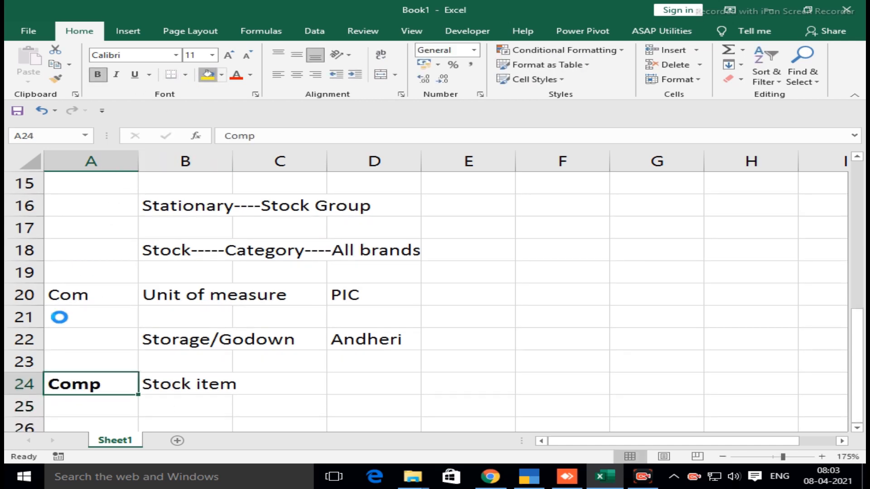
pyautogui.click(59, 297)
pyautogui.click(208, 75)
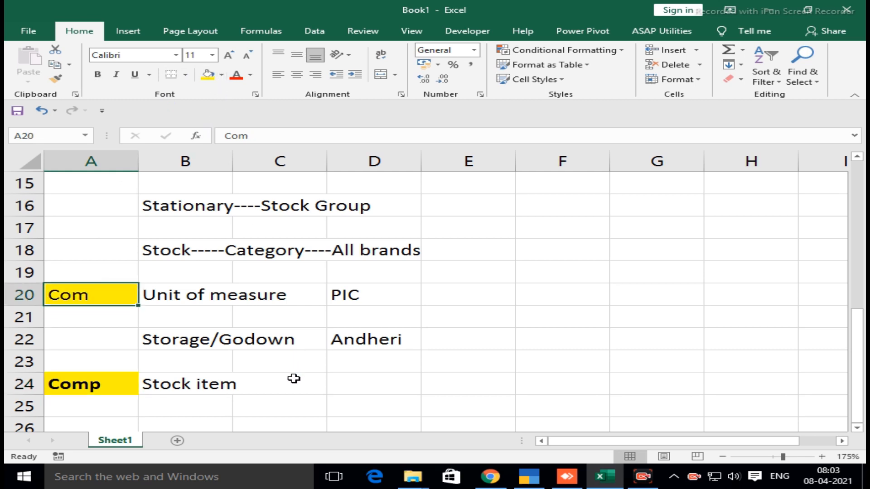
# Correct the marker beside Unit of measure in A20 to Comp
pyautogui.doubleClick(98, 293)
pyautogui.press('BackSpace')
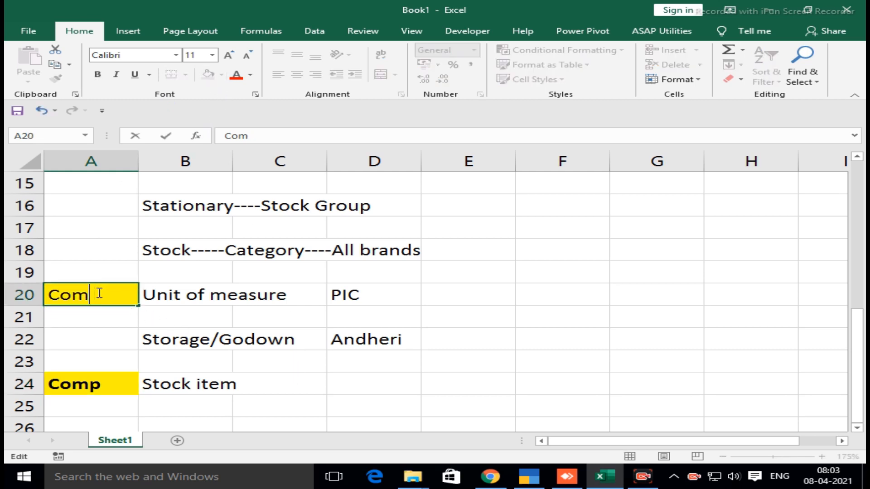
pyautogui.write('p')
pyautogui.press('Return')
pyautogui.press('Down')
pyautogui.press('Down')
pyautogui.press('Down')
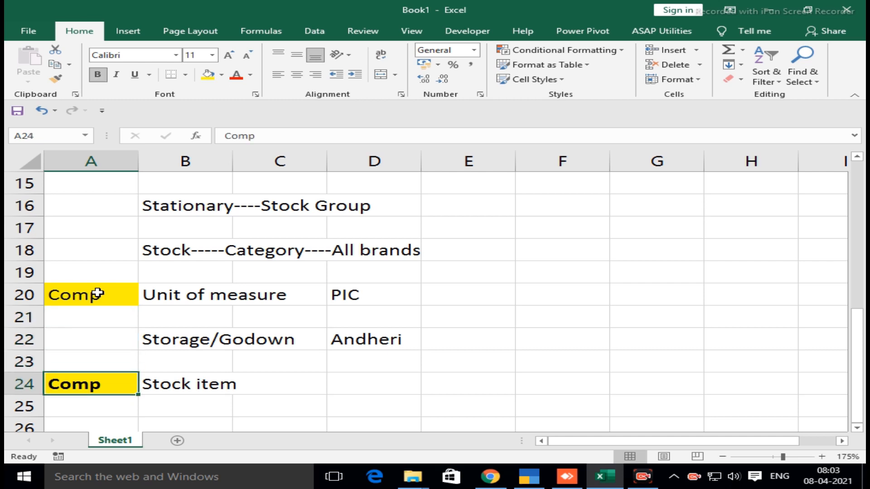
# Enter the note Mainlocation/Any Location in cell E22, beside the Andheri godown
pyautogui.press('Right')
pyautogui.press('Up')
pyautogui.press('Up')
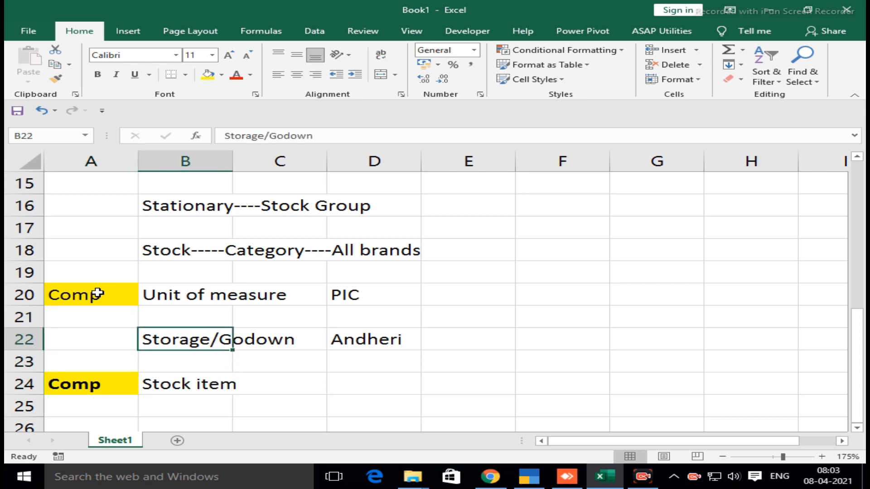
pyautogui.press('Right')
pyautogui.press('Right')
pyautogui.press('Right')
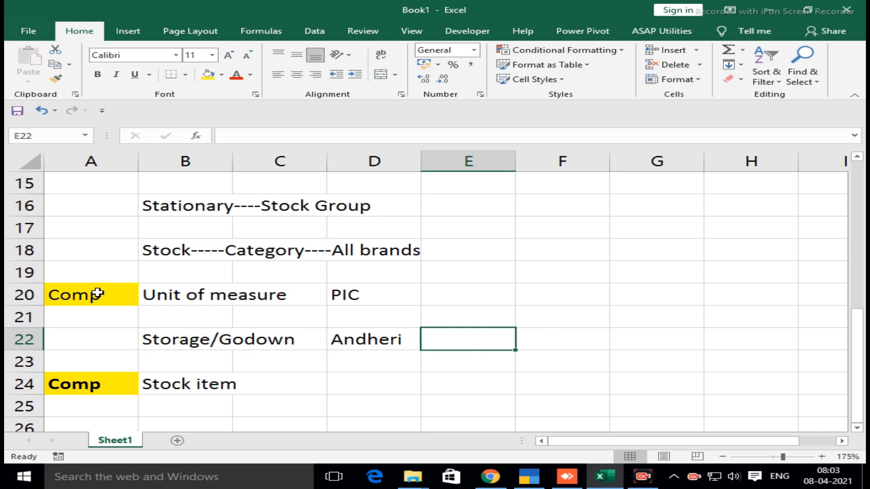
pyautogui.write('Main')
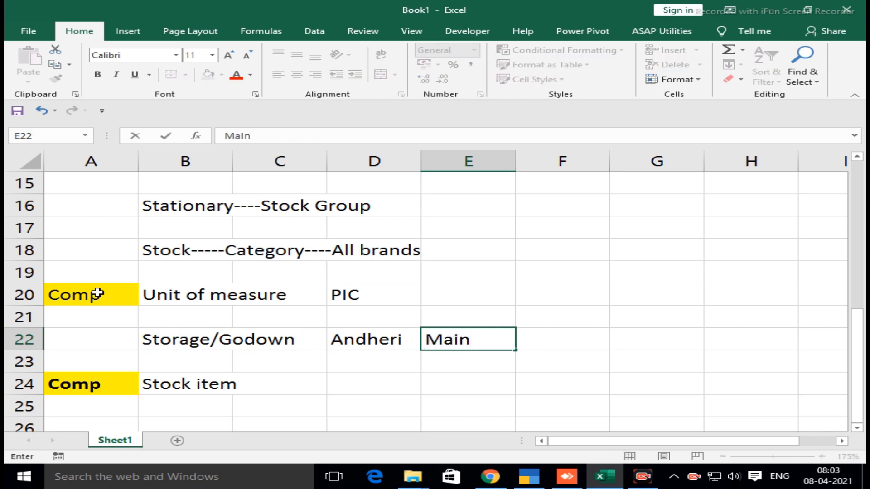
pyautogui.write('location')
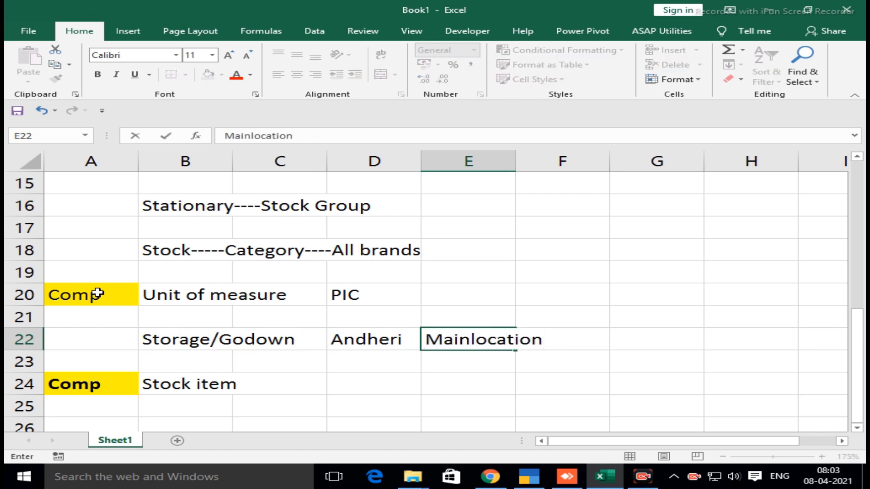
pyautogui.write('/Any Location')
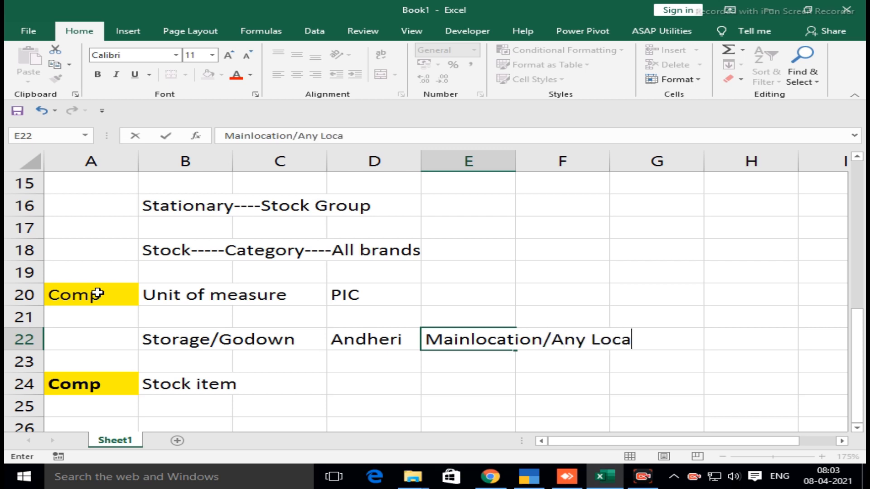
pyautogui.press('Return')
pyautogui.press('Up')
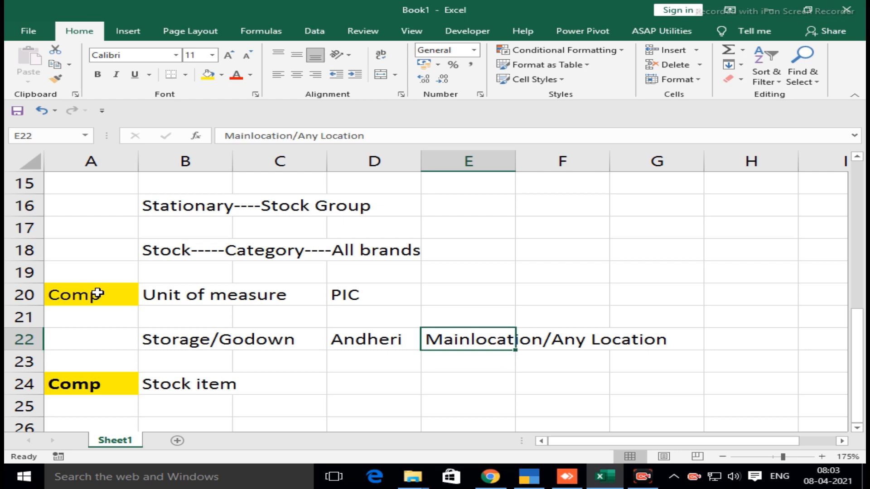
# Review the stock group, category, unit, godown and stock item notes in rows 16 to 24
pyautogui.press('Up')
pyautogui.press('Up')
pyautogui.press('Up')
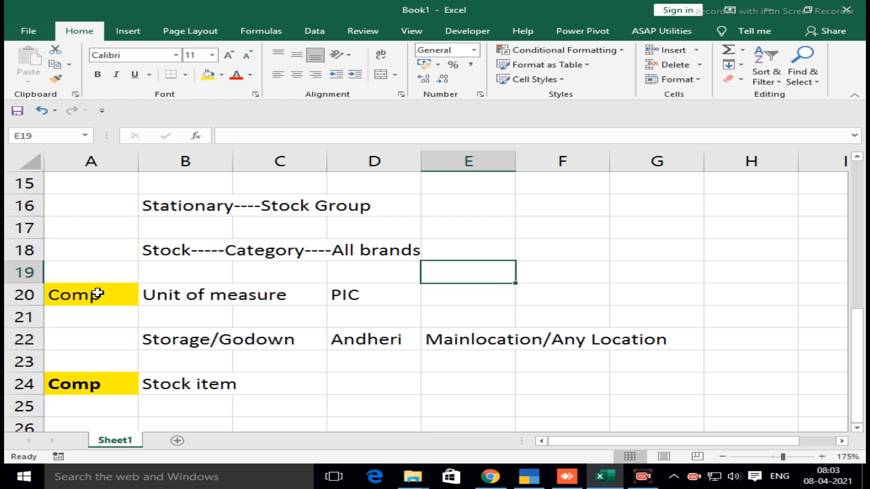
pyautogui.press('Up')
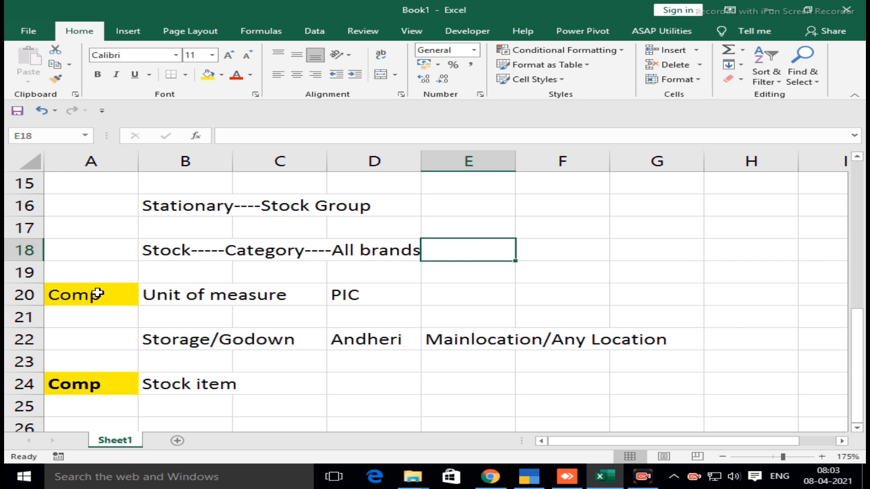
pyautogui.press('Up')
pyautogui.press('Up')
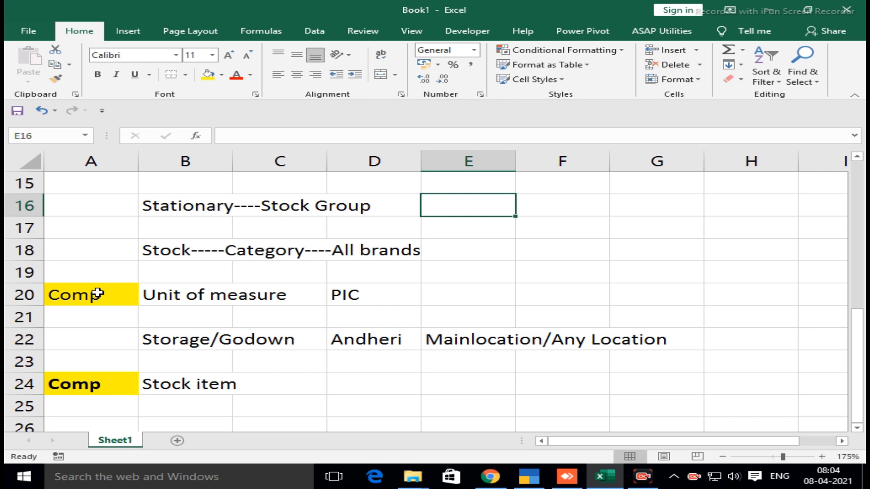
pyautogui.press('Down')
pyautogui.press('Down')
pyautogui.press('Down')
pyautogui.press('Down')
pyautogui.press('Down')
pyautogui.press('Down')
pyautogui.press('Down')
pyautogui.press('Down')
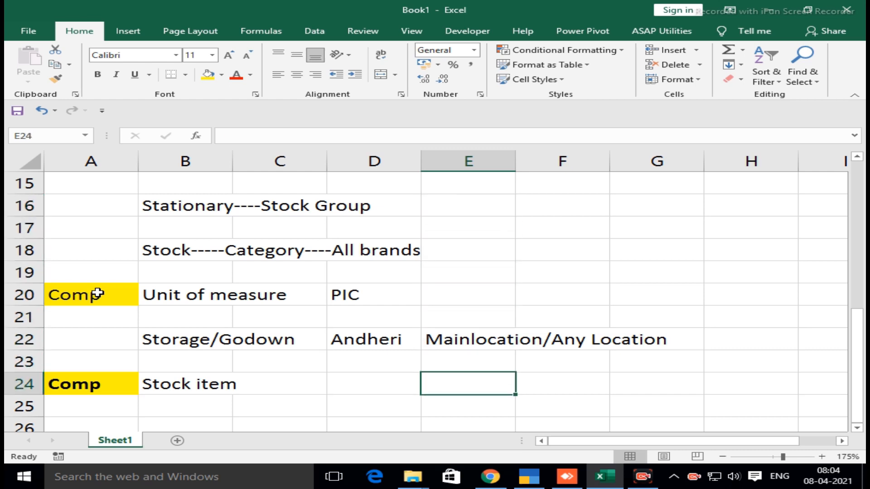
pyautogui.press('Up')
pyautogui.press('Up')
pyautogui.press('Up')
pyautogui.press('Up')
pyautogui.press('Up')
pyautogui.press('Up')
pyautogui.press('Up')
pyautogui.press('Up')
pyautogui.press('Up')
pyautogui.press('Up')
pyautogui.press('Up')
pyautogui.press('Up')
pyautogui.press('Up')
pyautogui.press('Up')
pyautogui.press('Up')
pyautogui.press('Up')
pyautogui.press('Up')
pyautogui.press('Up')
pyautogui.press('Up')
pyautogui.press('Up')
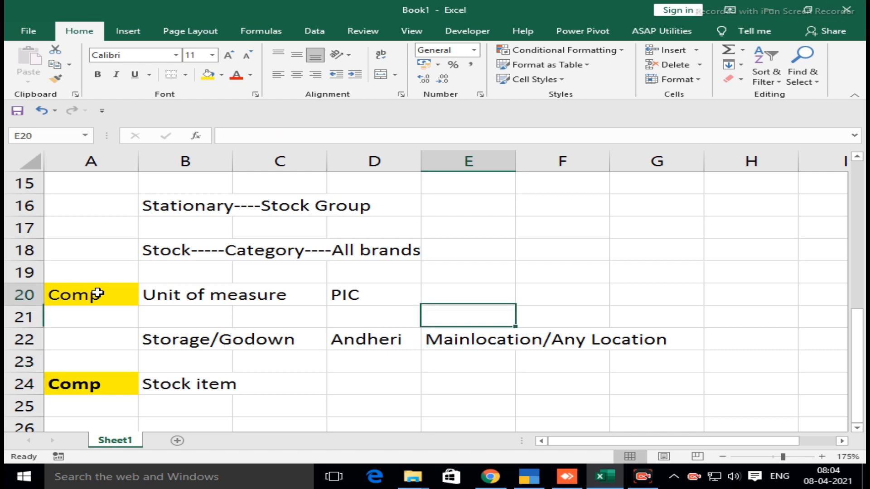
# Review the stationery shop layout from its title in D2 through the products, units and godowns
pyautogui.press('Down')
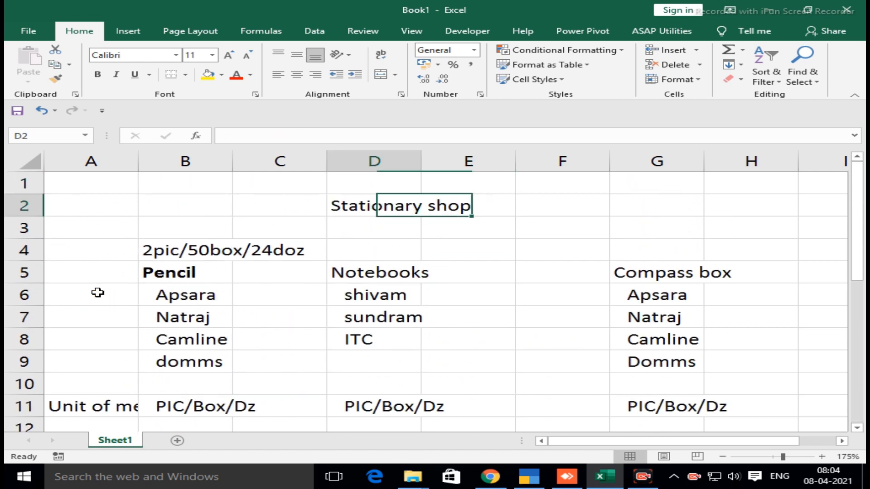
pyautogui.press('Left')
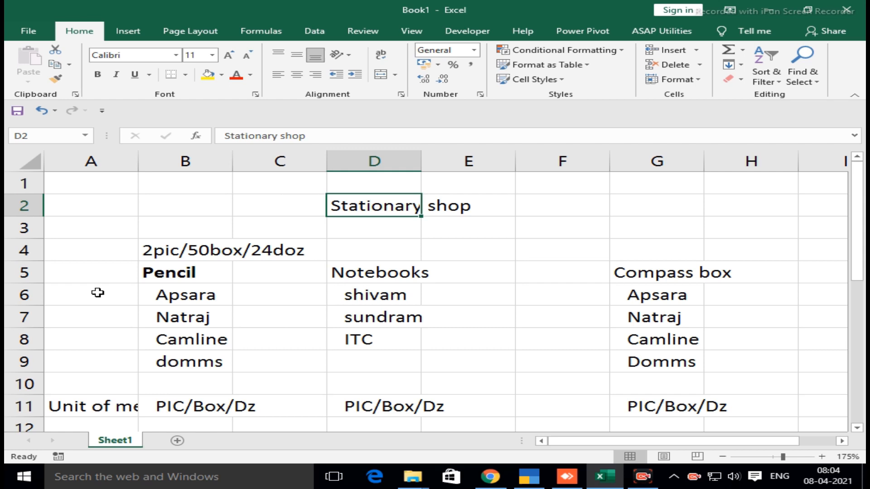
pyautogui.press('Down')
pyautogui.press('Down')
pyautogui.press('Down')
pyautogui.press('Down')
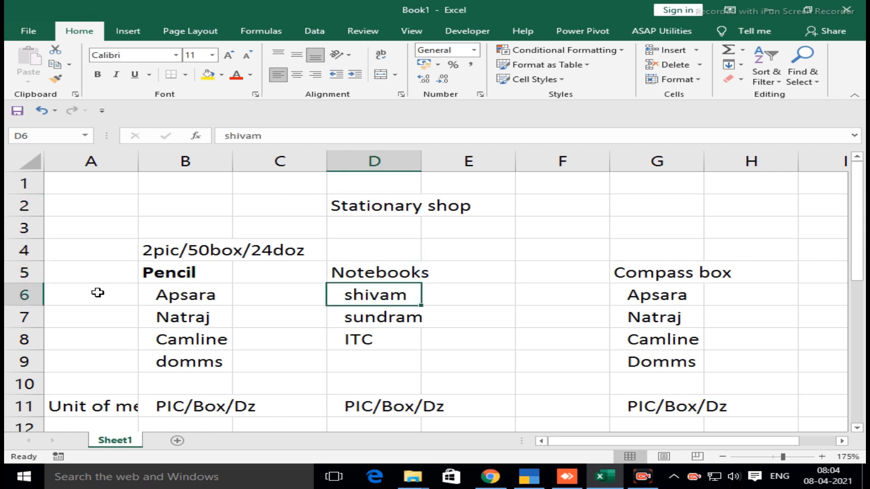
pyautogui.press('Down')
pyautogui.press('Down')
pyautogui.press('Down')
pyautogui.press('Down')
pyautogui.press('Down')
pyautogui.press('Down')
pyautogui.press('Down')
pyautogui.press('Down')
pyautogui.press('Down')
pyautogui.press('Down')
pyautogui.press('Down')
pyautogui.press('Down')
pyautogui.press('Down')
pyautogui.press('Down')
pyautogui.press('Down')
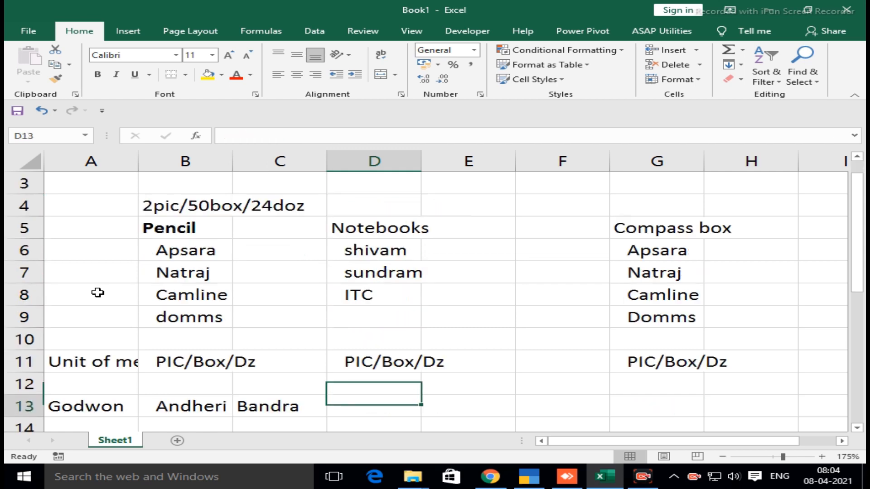
pyautogui.press('Down')
pyautogui.press('Down')
pyautogui.press('Down')
pyautogui.press('Down')
pyautogui.press('Down')
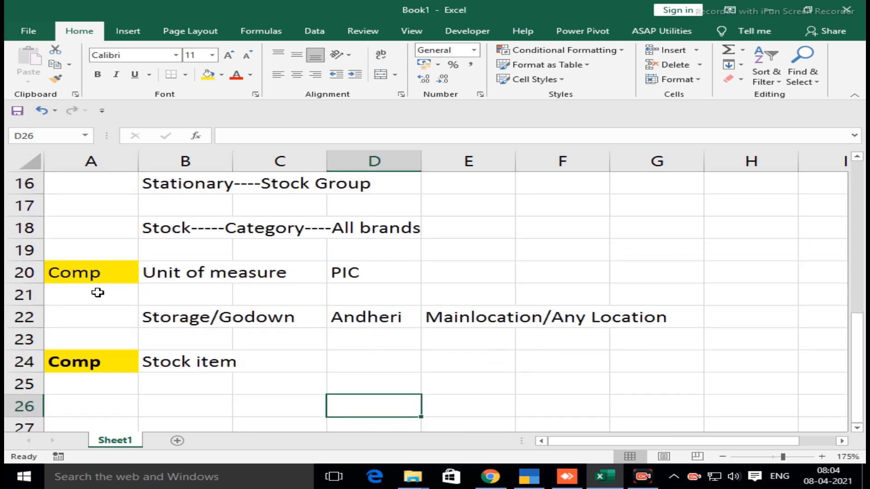
# Enter the group heading Stationary in cell B27, below the stock item row
pyautogui.press('Left')
pyautogui.press('Left')
pyautogui.press('Down')
pyautogui.write('Stationary')
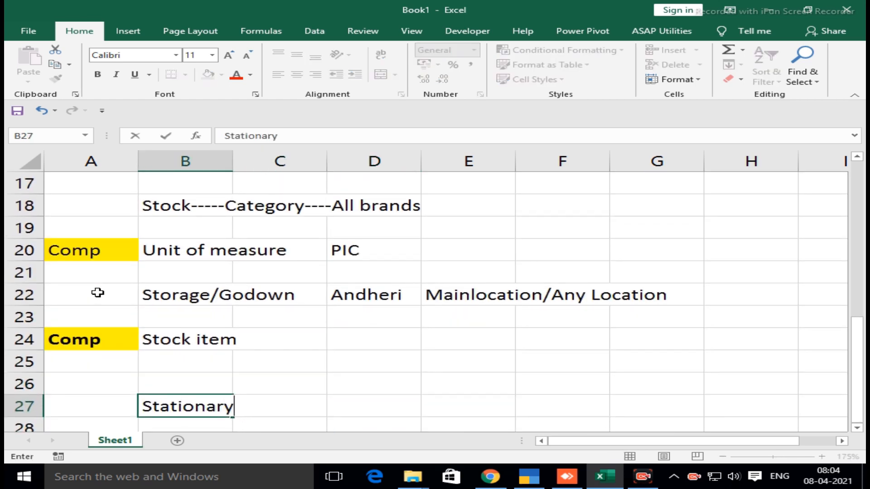
pyautogui.press('Return')
# List Notebook, Pencil and Compass box under the Stationary heading in cells C28 to C30
pyautogui.press('Right')
pyautogui.press('Right')
pyautogui.press('Up')
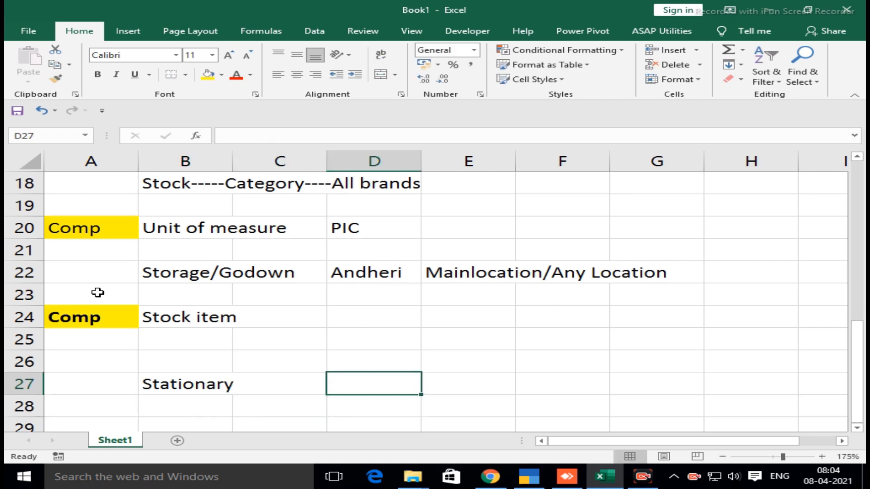
pyautogui.press('Down')
pyautogui.press('Left')
pyautogui.write('Notebook')
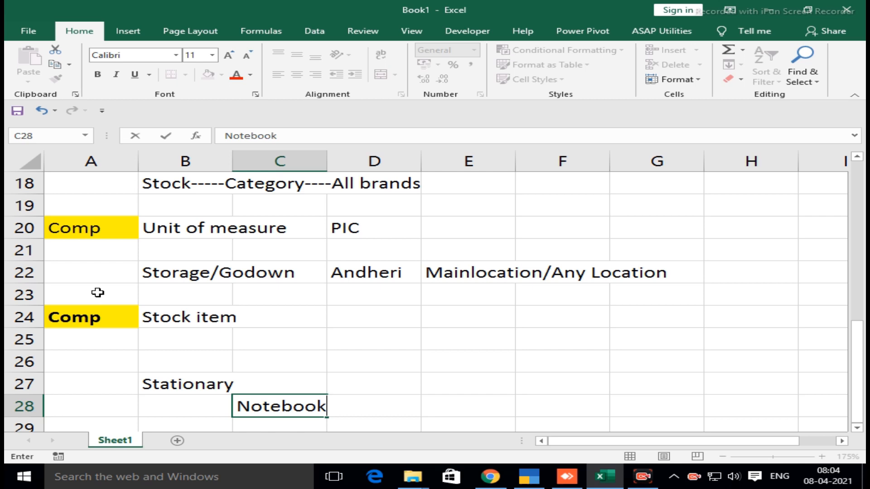
pyautogui.press('Return')
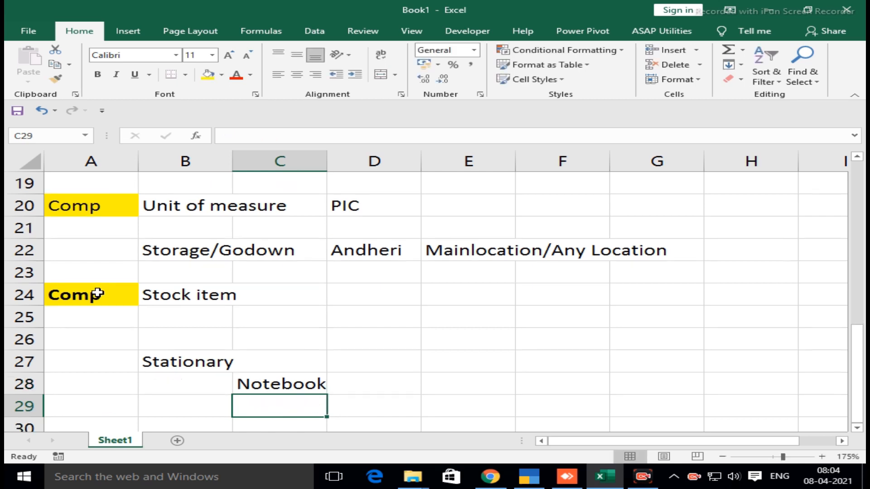
pyautogui.write('Pencil')
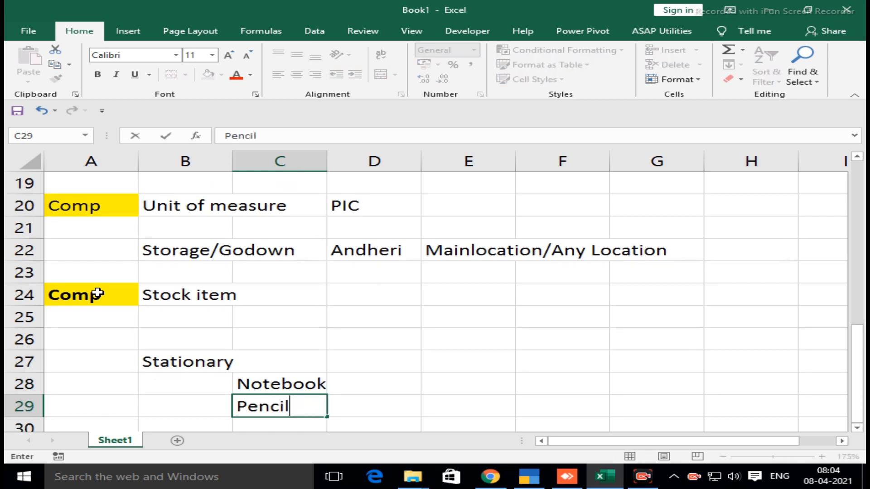
pyautogui.press('Return')
pyautogui.write('Compass')
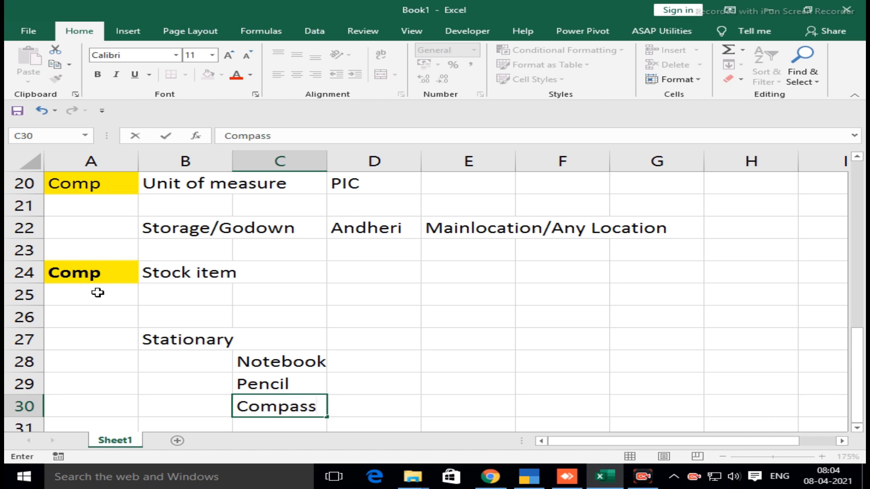
pyautogui.write(' box')
pyautogui.press('Return')
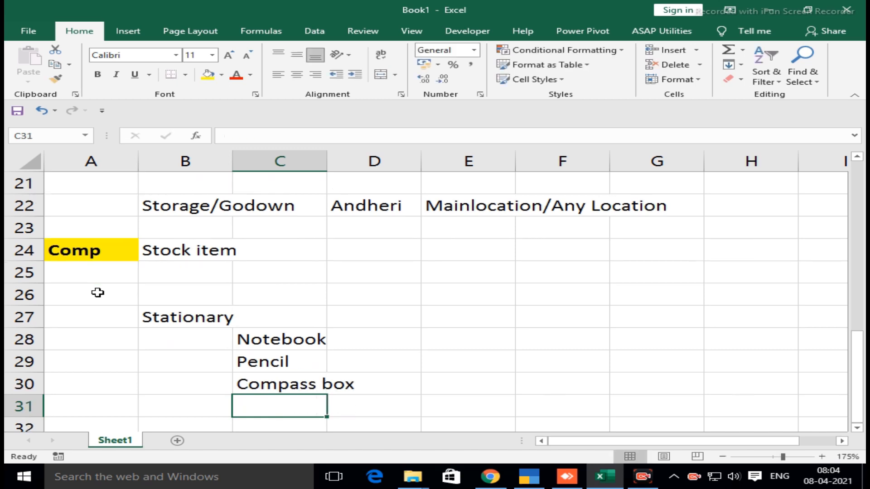
# Review the product entries under the Stationary heading, dismissing the news notification
pyautogui.press('Up')
pyautogui.press('Up')
pyautogui.press('Up')
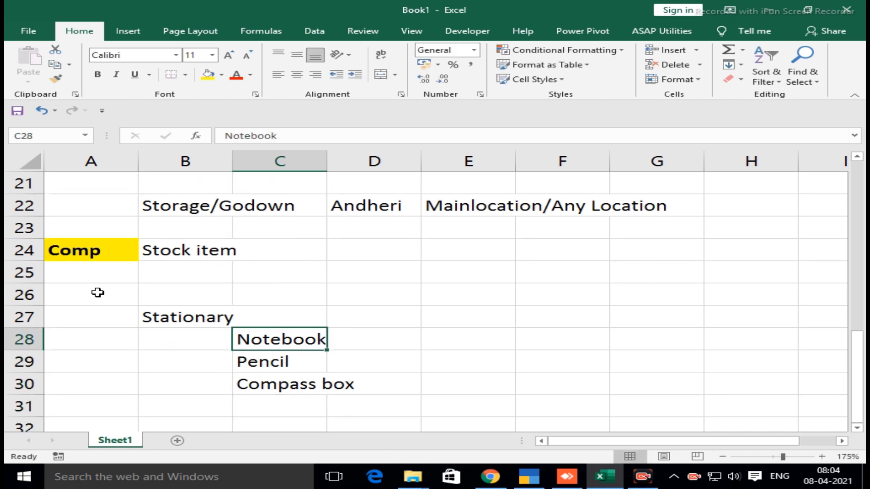
pyautogui.press('Down')
pyautogui.press('Down')
pyautogui.press('Down')
pyautogui.press('Down')
pyautogui.press('Up')
pyautogui.press('Up')
pyautogui.press('Up')
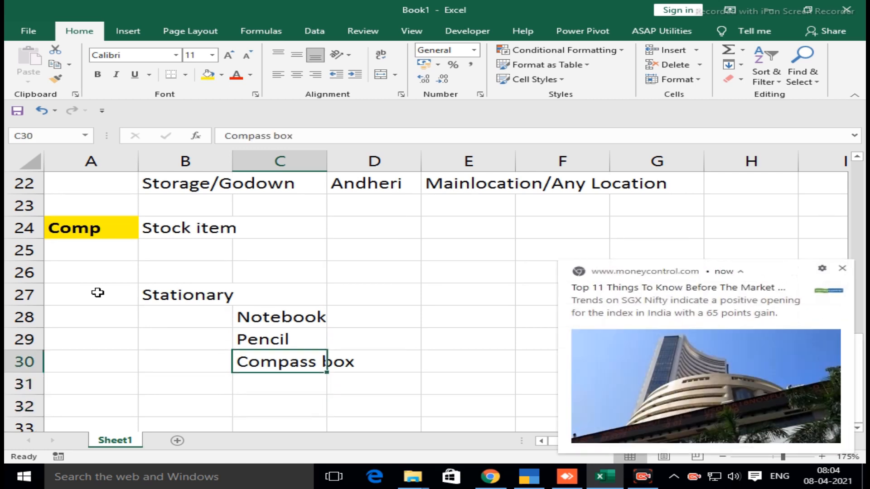
pyautogui.click(842, 269)
pyautogui.press('Down')
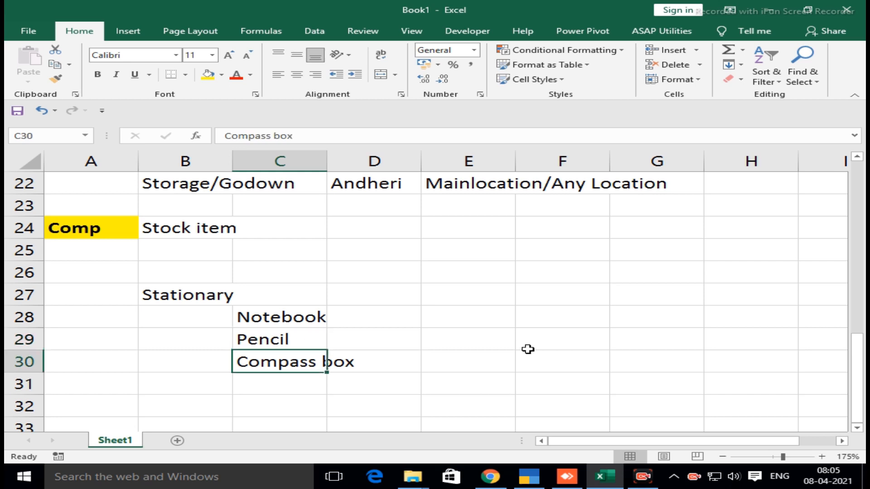
# Switch to TallyPrime and start creating a Stock Group from the inventory masters
pyautogui.press('Up')
pyautogui.press('Up')
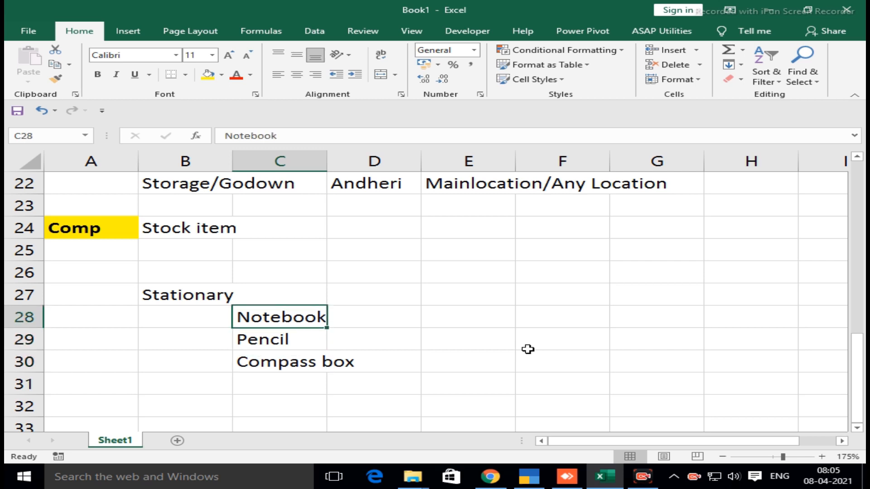
pyautogui.press('F9')
pyautogui.hotkey('alt', 'Tab')
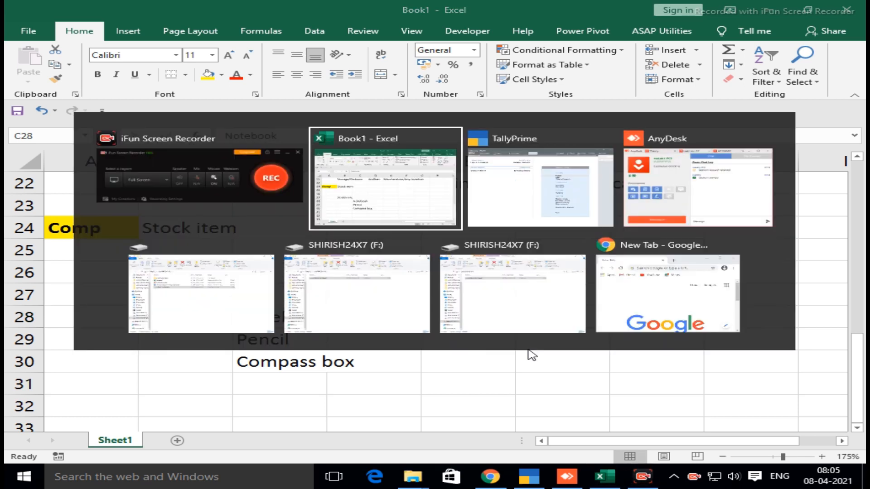
pyautogui.hotkey('alt', 'Tab')
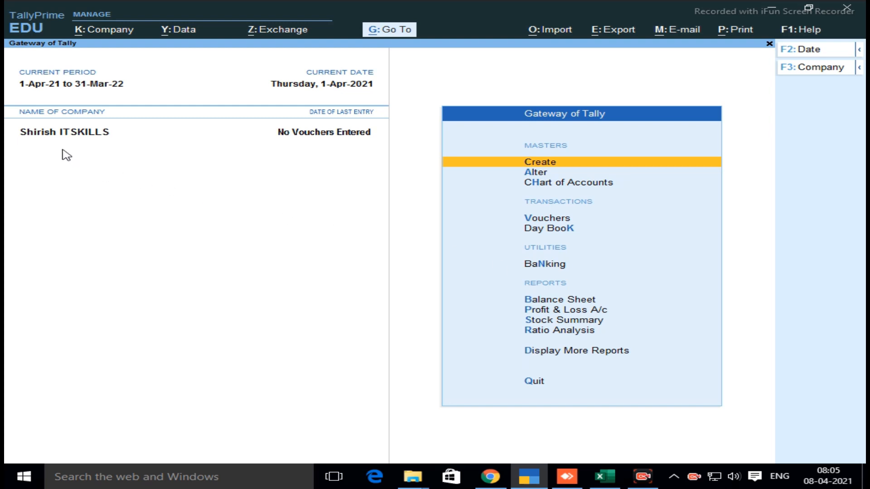
pyautogui.press('Return')
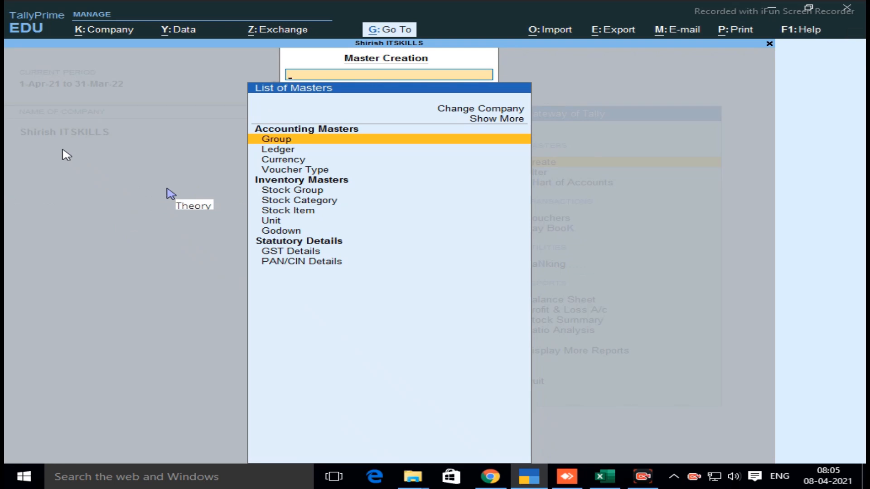
pyautogui.click(307, 129)
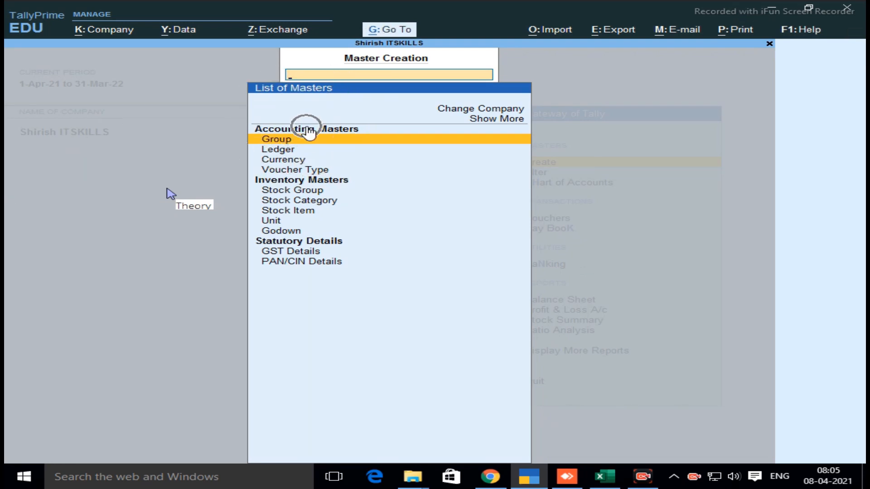
pyautogui.click(302, 186)
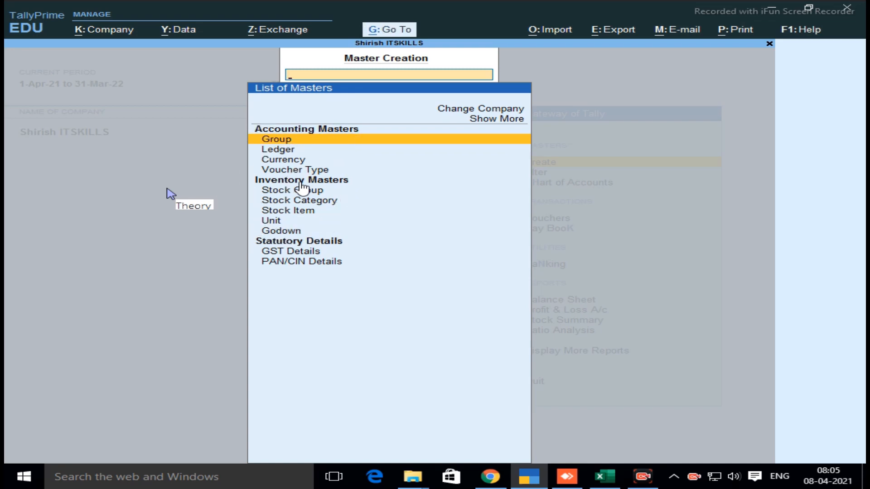
pyautogui.press('Down')
pyautogui.press('Down')
pyautogui.press('Down')
pyautogui.press('Down')
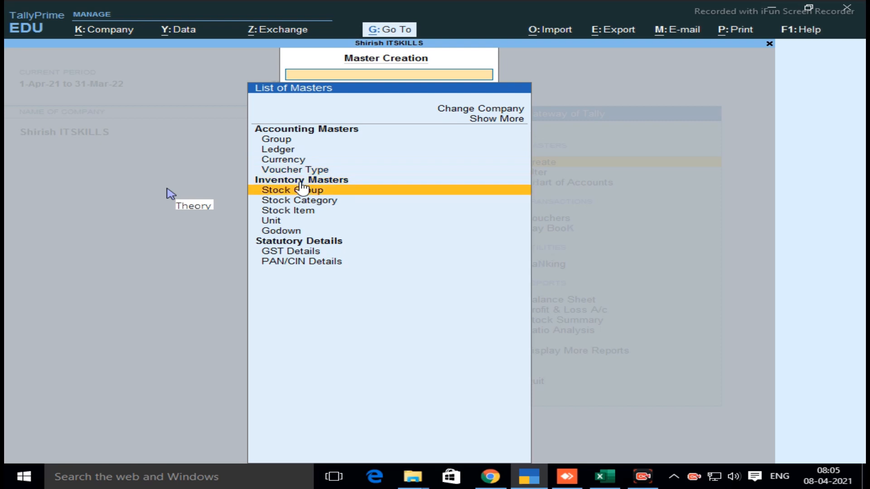
pyautogui.click(420, 195)
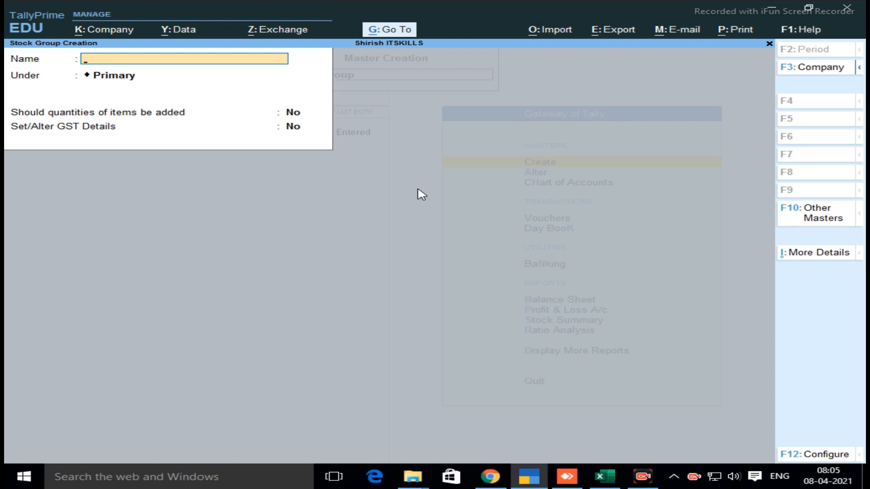
# Create the stock group Stationary Shop under Primary, with item quantities added set to Yes and GST details left at No
pyautogui.write('Stationary Shop')
pyautogui.press('Return')
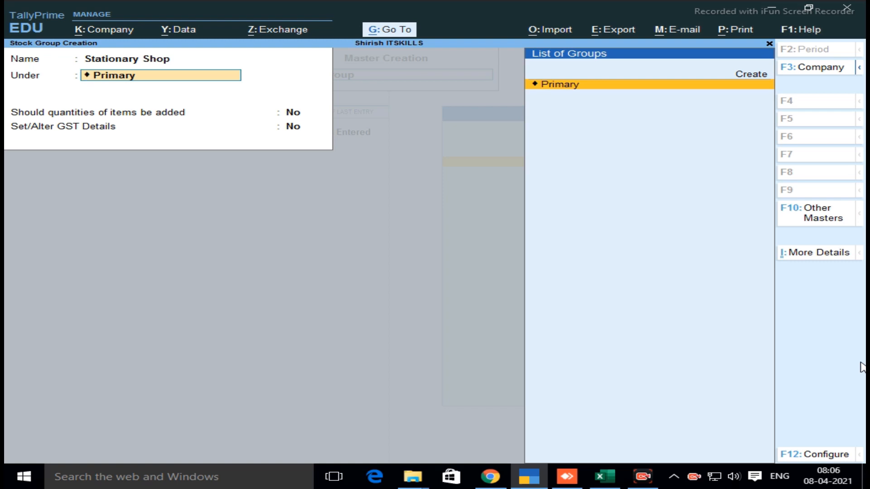
pyautogui.press('Return')
pyautogui.write('yes')
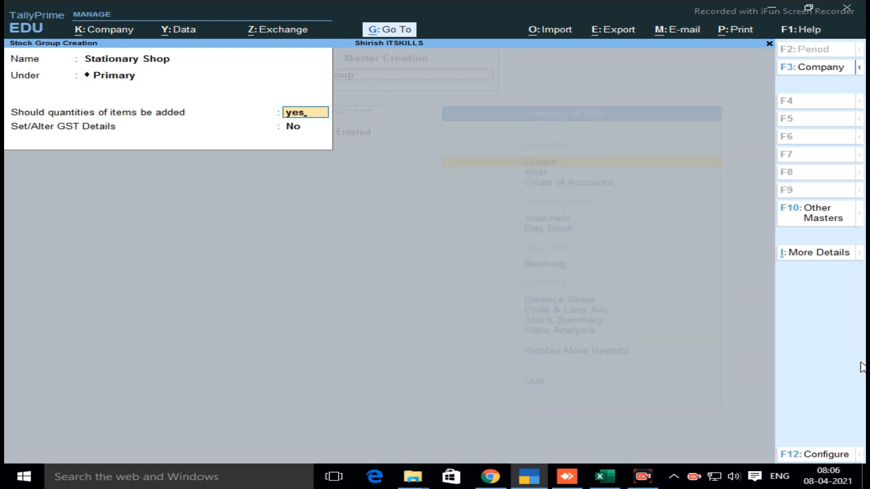
pyautogui.press('Return')
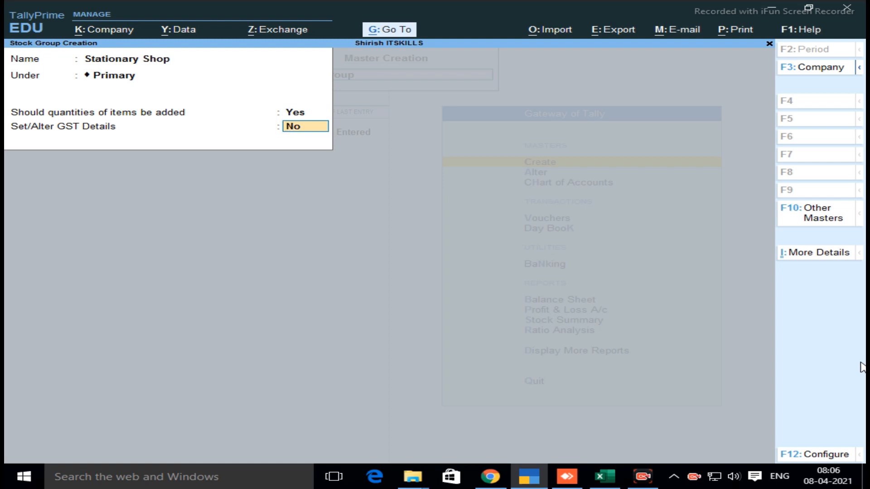
pyautogui.press('Return')
pyautogui.press('Return')
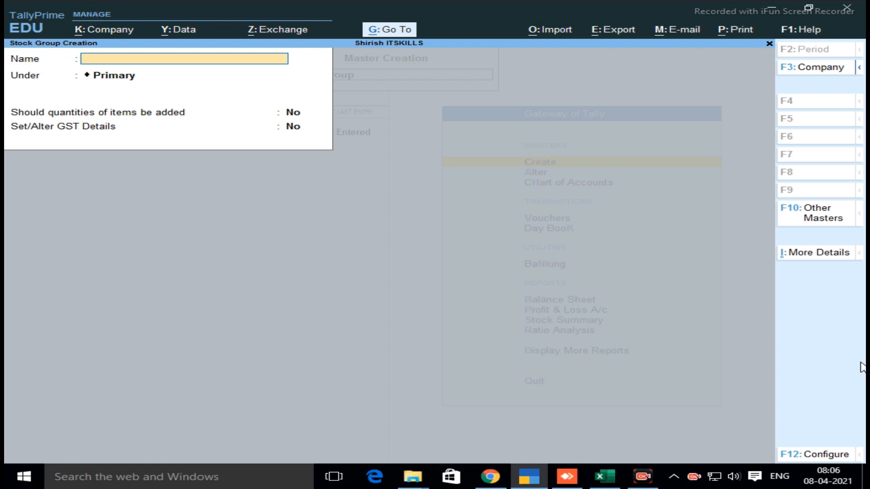
# Create the stock group Pencil under Stationary Shop, with item quantities added and no GST details
pyautogui.write('Pencil')
pyautogui.press('Return')
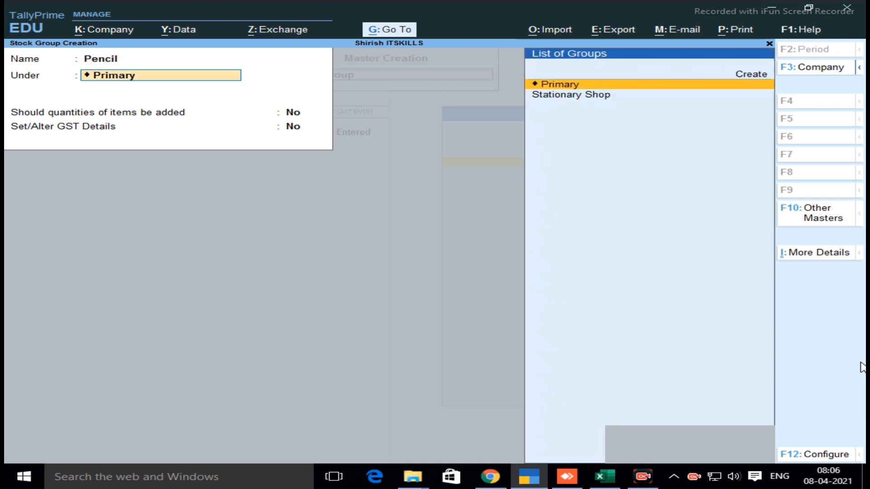
pyautogui.press('Down')
pyautogui.press('Return')
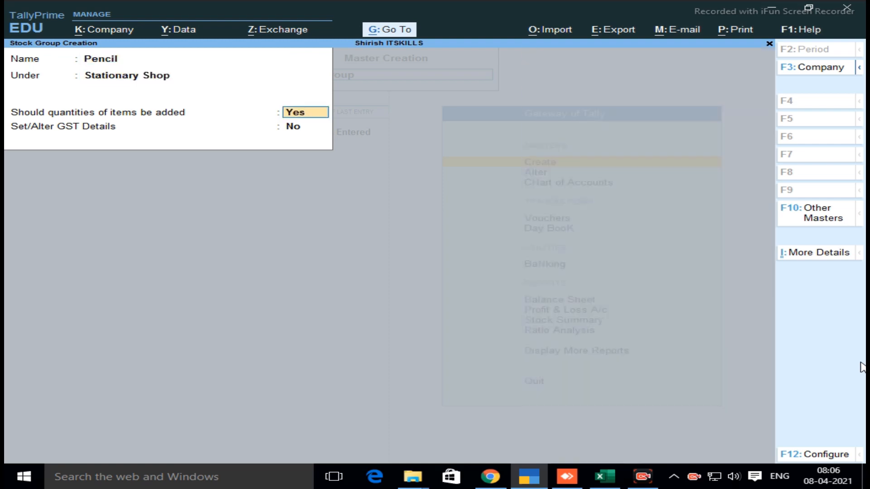
pyautogui.press('Return')
# Create the stock group Compass Box under Stationary Shop, accepting Yes for quantities and No for GST details
pyautogui.press('Return')
pyautogui.press('Return')
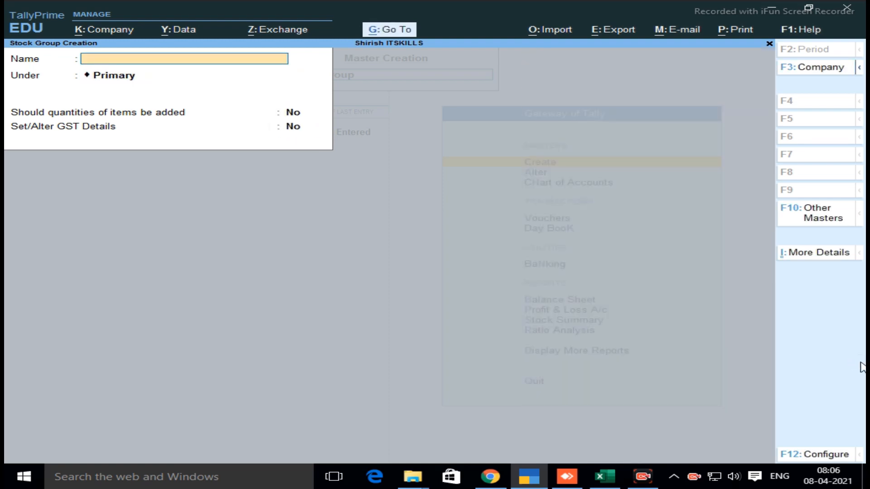
pyautogui.write('Compass box')
pyautogui.press('Return')
pyautogui.press('Down')
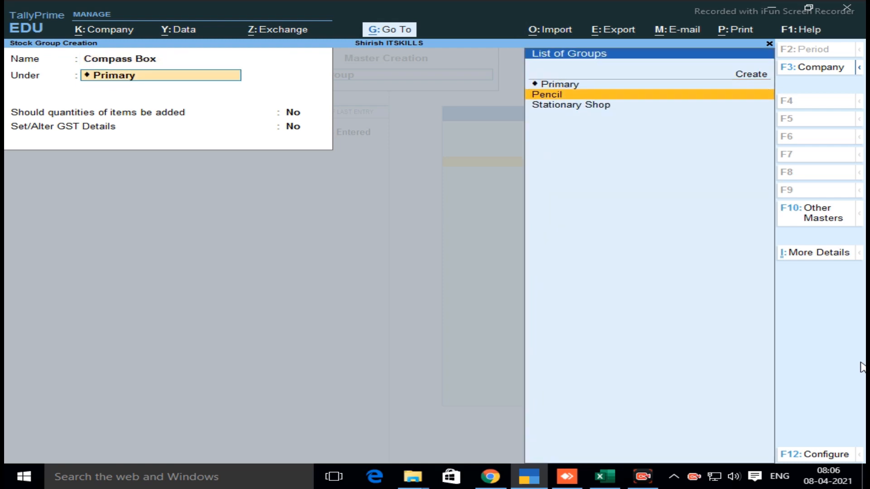
pyautogui.press('Down')
pyautogui.press('Return')
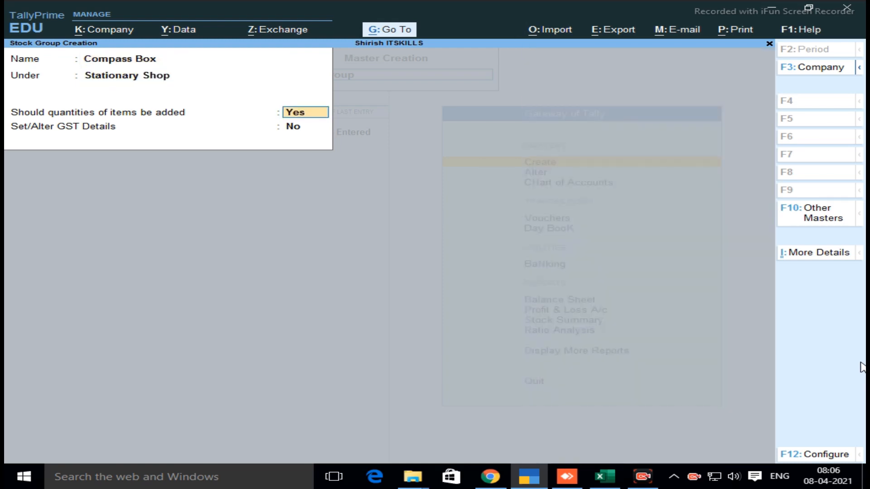
pyautogui.press('Return')
# Create the stock group Notebook under Stationary Shop with quantities added, and return to the list of masters
pyautogui.press('Return')
pyautogui.press('Return')
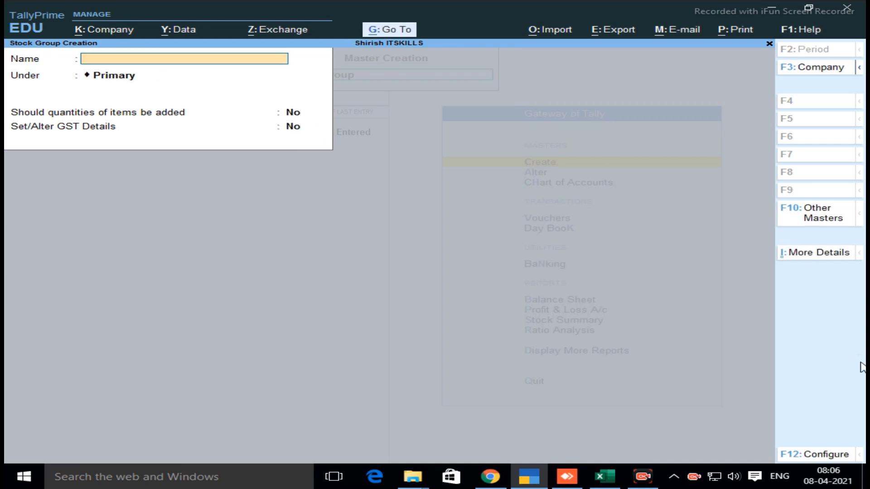
pyautogui.write('Notebook')
pyautogui.press('Return')
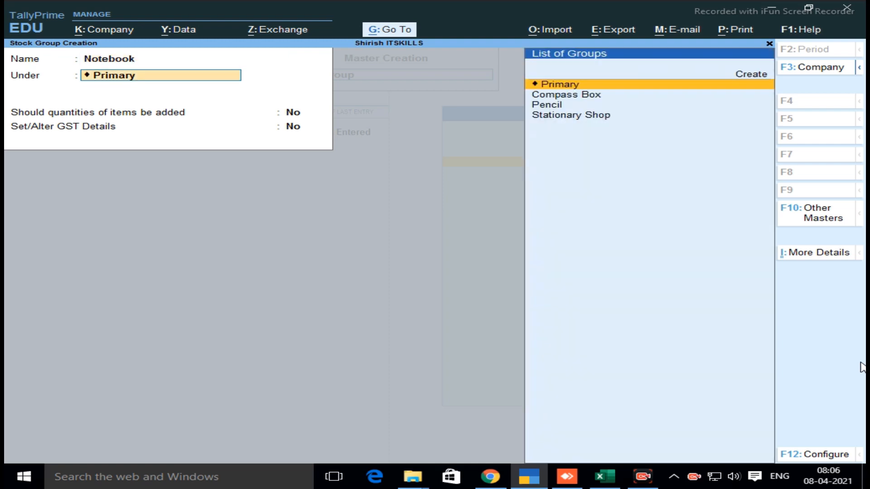
pyautogui.press('Down')
pyautogui.press('Down')
pyautogui.press('Down')
pyautogui.press('Return')
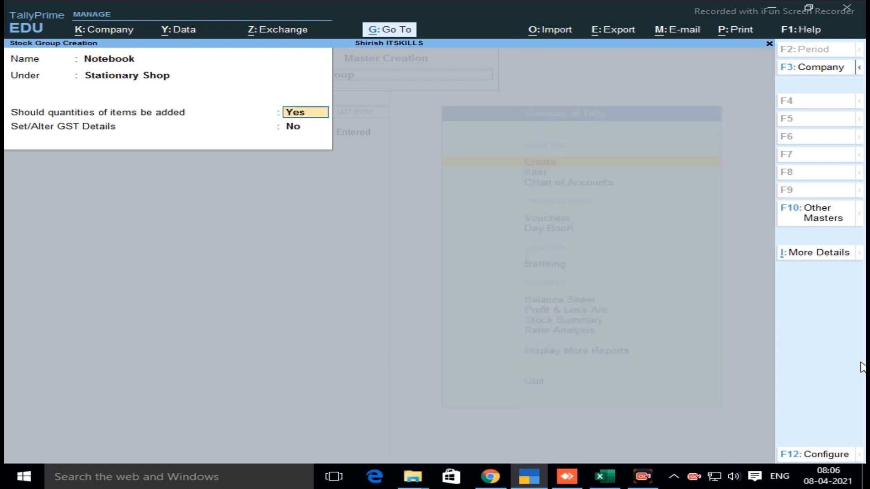
pyautogui.press('Return')
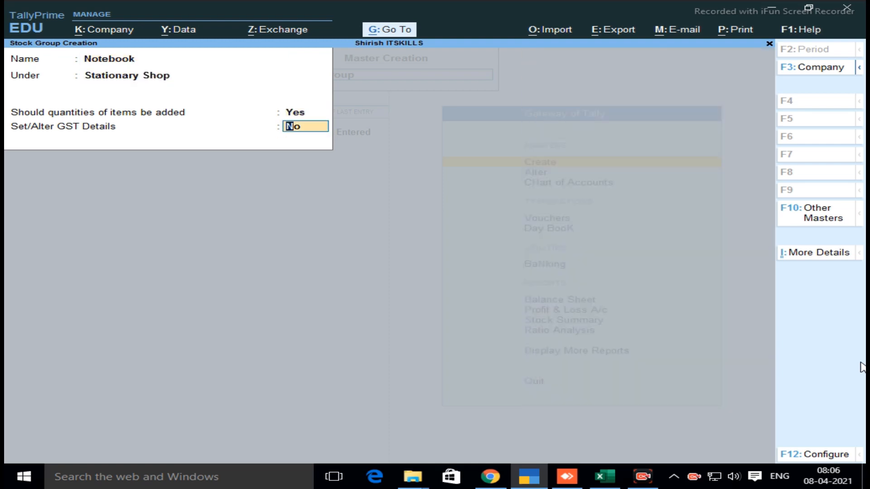
pyautogui.press('Return')
pyautogui.press('Return')
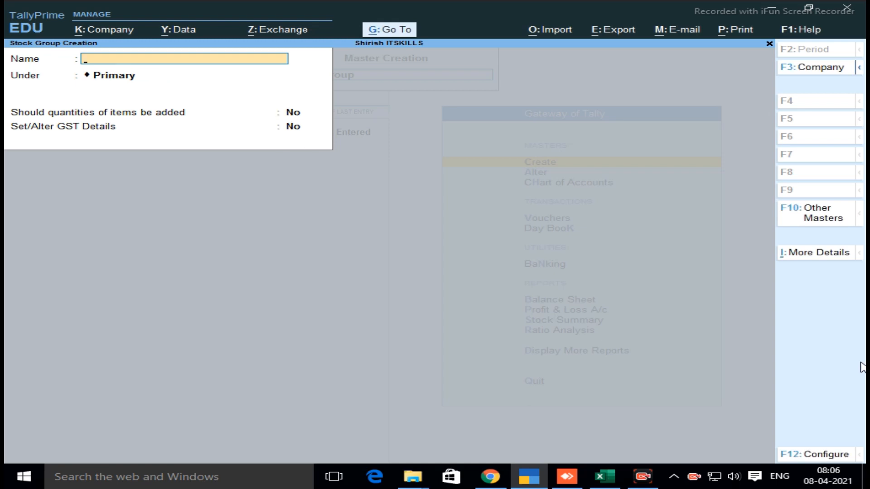
pyautogui.press('Escape')
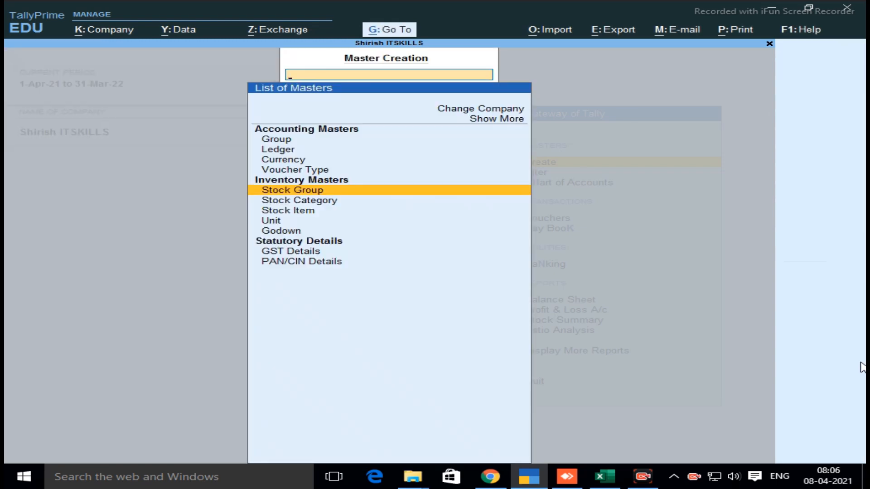
# Start creating stock categories and save Natraj and Apsara, both under Primary
pyautogui.press('Down')
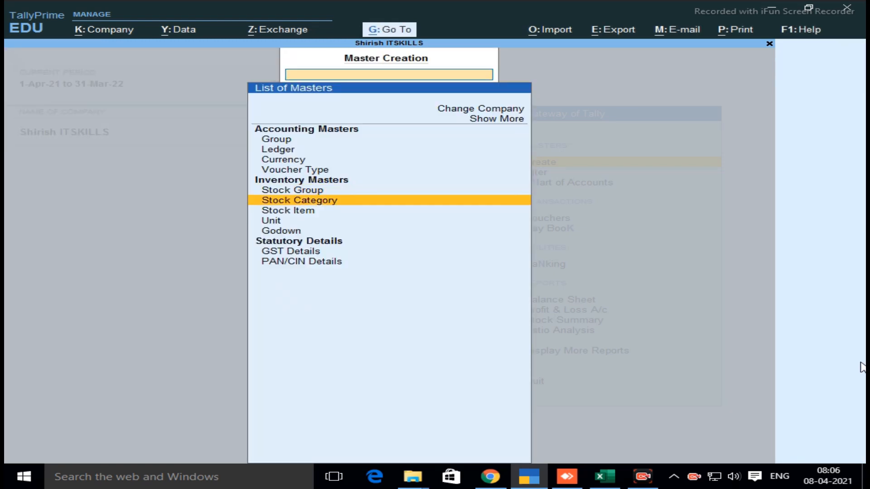
pyautogui.press('Return')
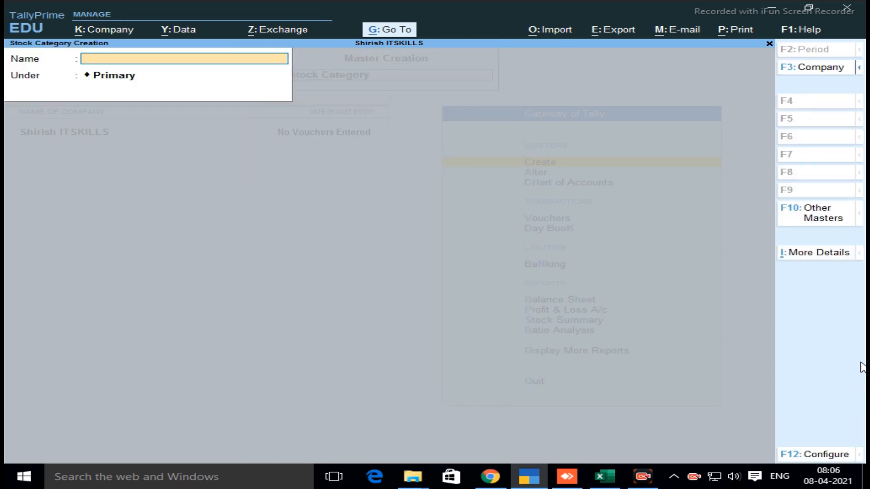
pyautogui.write('Natraj')
pyautogui.press('Return')
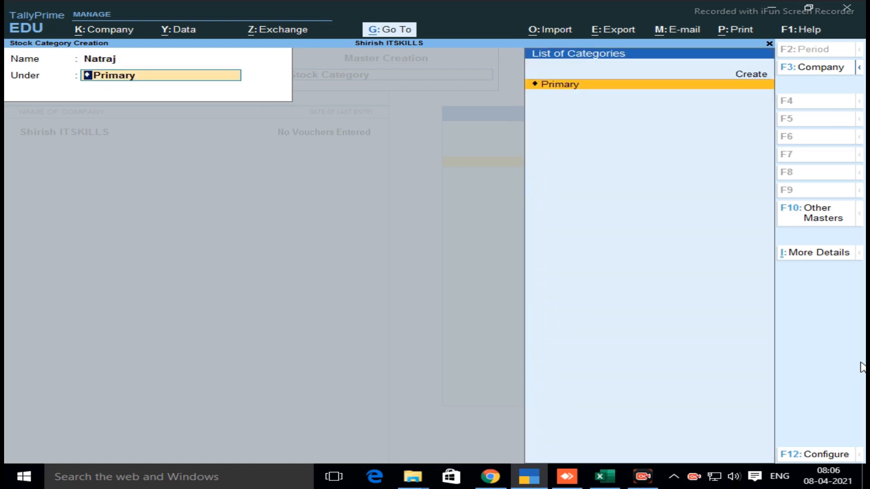
pyautogui.press('Return')
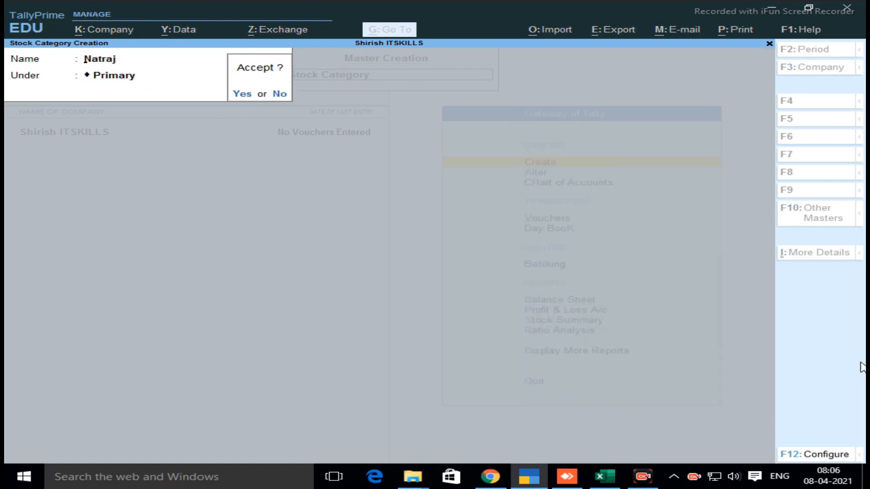
pyautogui.press('Return')
pyautogui.write('Apsara')
pyautogui.press('Return')
pyautogui.press('Return')
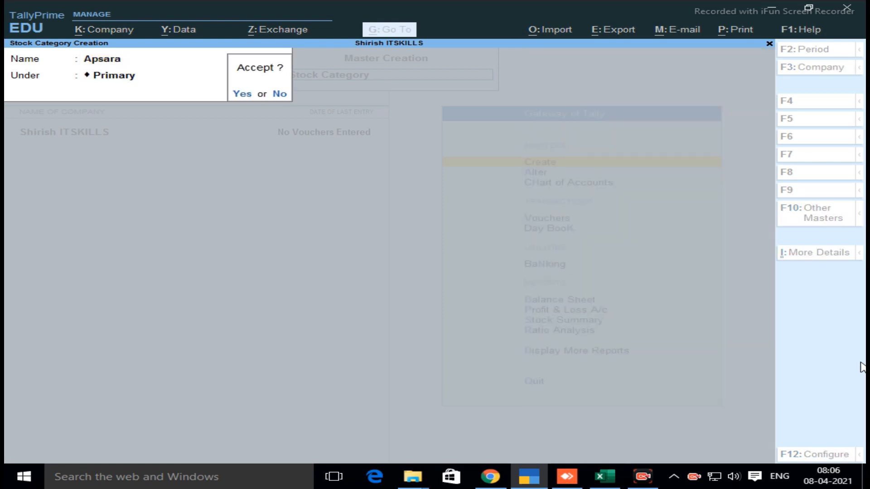
pyautogui.press('Return')
# Create the stock categories Camline and Domms under Primary
pyautogui.write('Camline')
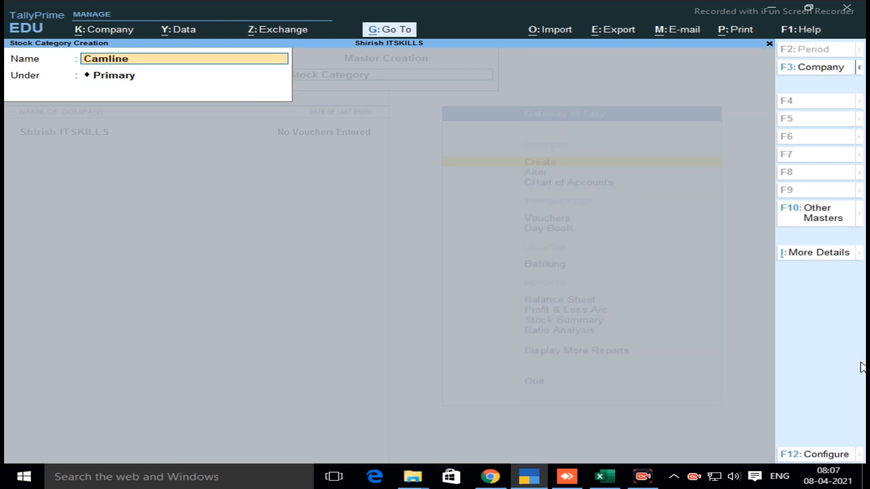
pyautogui.press('Return')
pyautogui.press('Return')
pyautogui.press('Return')
pyautogui.write('Domme')
# Create the stock category Shivam Notekbook under Primary, completing its name before accepting
pyautogui.press('Return')
pyautogui.press('Return')
pyautogui.press('Return')
pyautogui.write('Shivam Note')
pyautogui.press('Return')
pyautogui.press('Return')
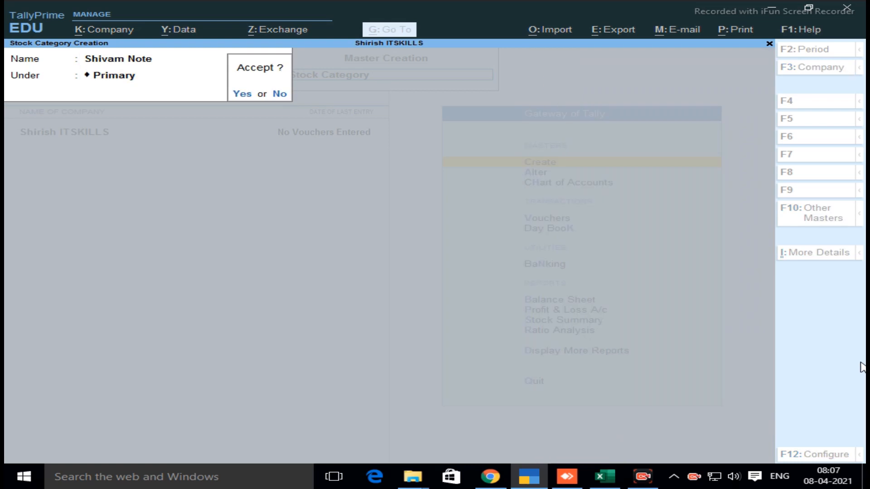
pyautogui.write('n')
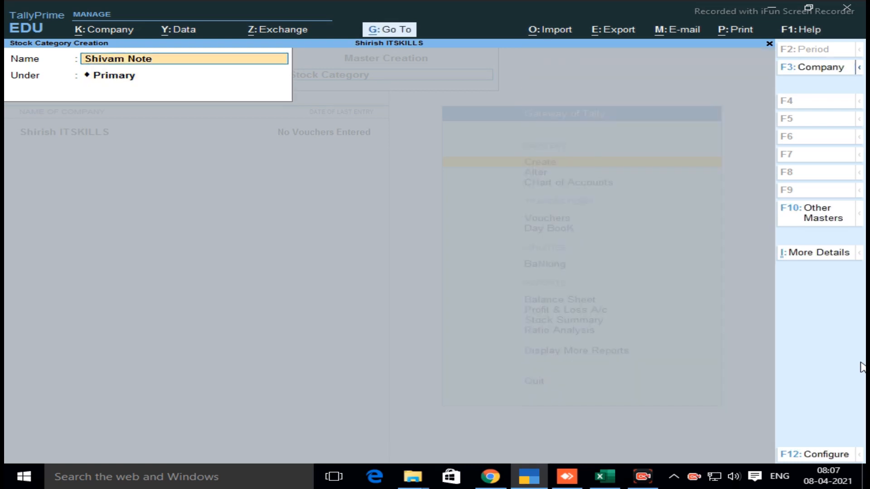
pyautogui.write('kbook')
pyautogui.press('Return')
pyautogui.press('Return')
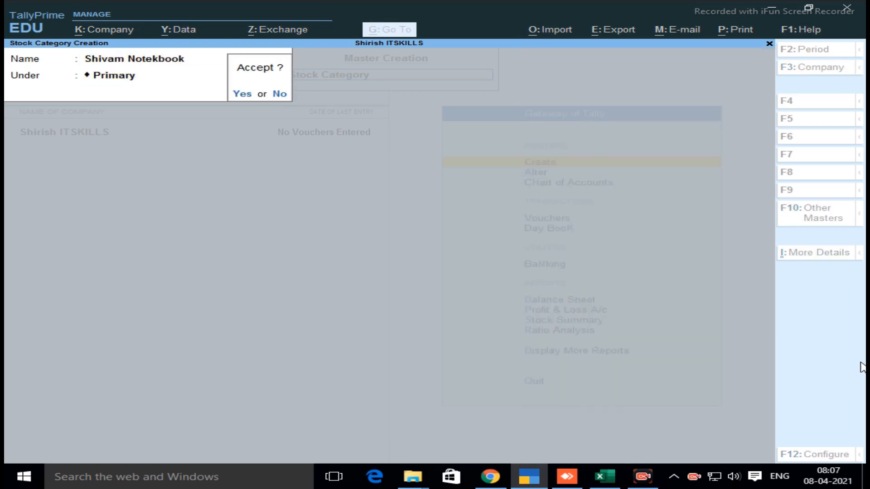
pyautogui.press('Return')
# Create the stock category Sundram Notebook under Primary
pyautogui.write('Ap')
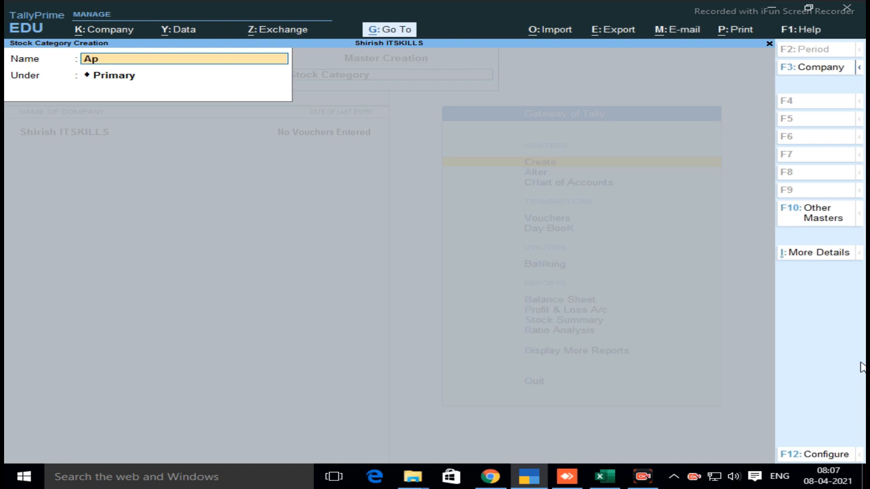
pyautogui.press('BackSpace')
pyautogui.press('BackSpace')
pyautogui.write('Sundram Notebook')
pyautogui.press('Return')
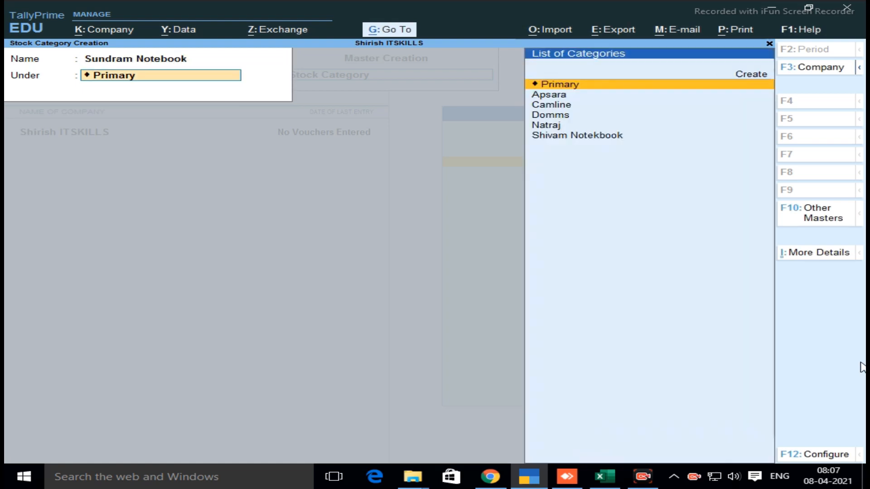
pyautogui.press('Return')
pyautogui.press('Return')
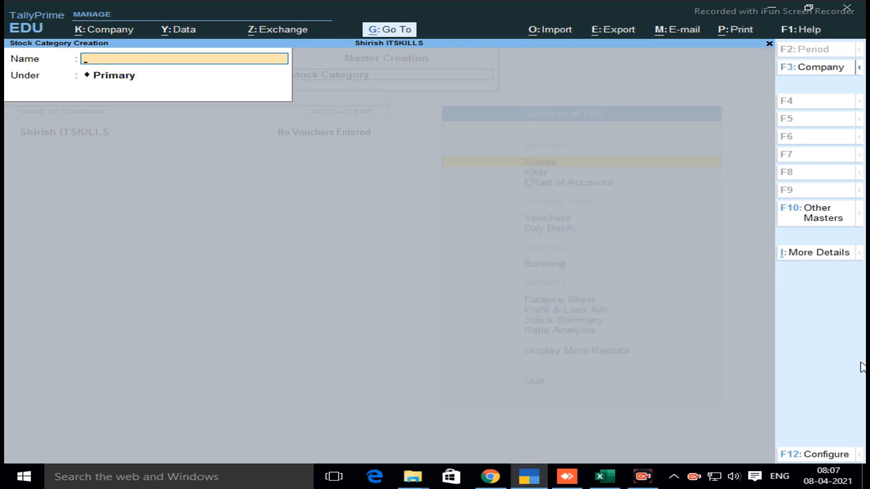
# Create the stock category ITC Notebook under Primary
pyautogui.write('ITC Notebook')
pyautogui.press('BackSpace')
pyautogui.write('k')
pyautogui.press('Return')
pyautogui.press('Return')
pyautogui.press('Return')
pyautogui.write('Apsara')
pyautogui.press('Return')
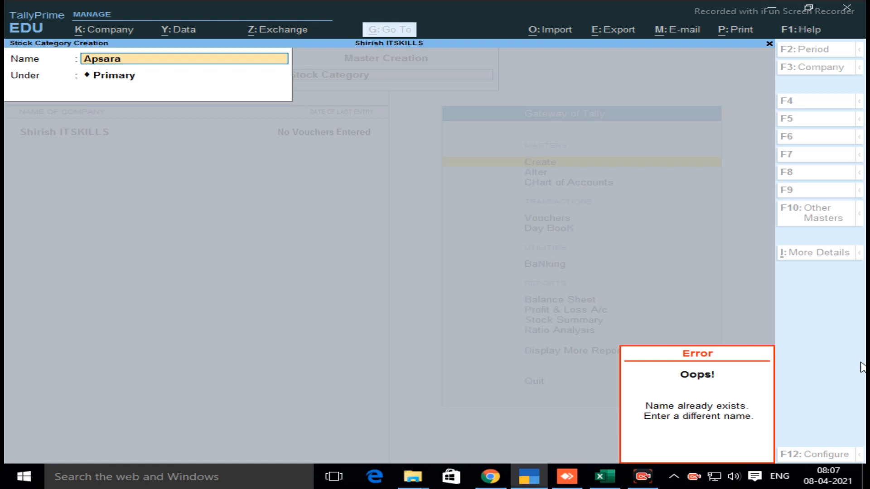
pyautogui.press('Escape')
pyautogui.press('Escape')
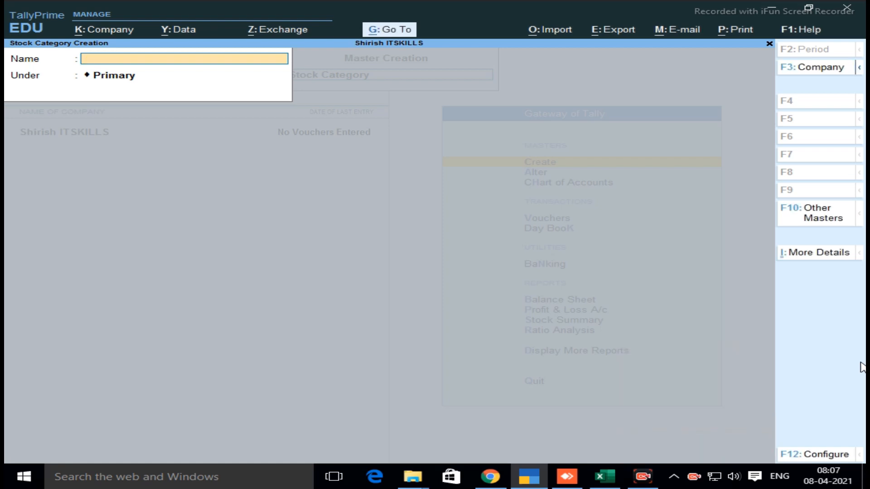
# Leave stock category creation and start a new unit of measure, keeping its type as Simple
pyautogui.press('Escape')
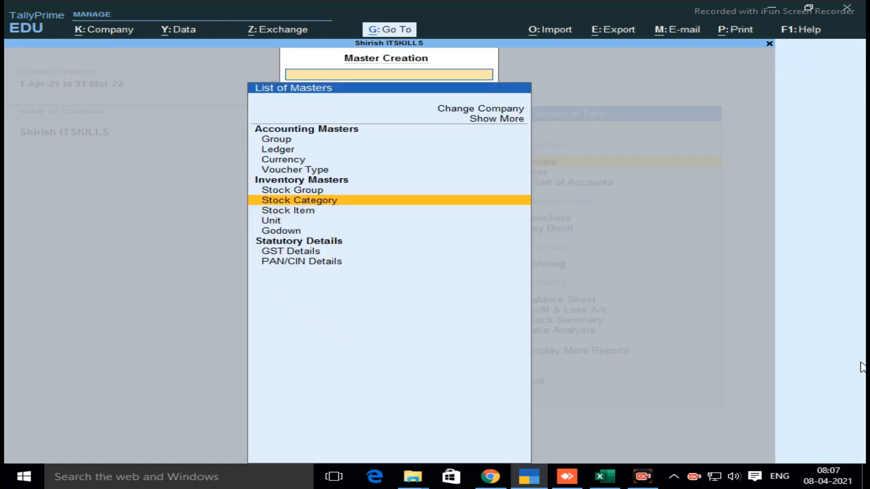
pyautogui.press('Down')
pyautogui.press('Down')
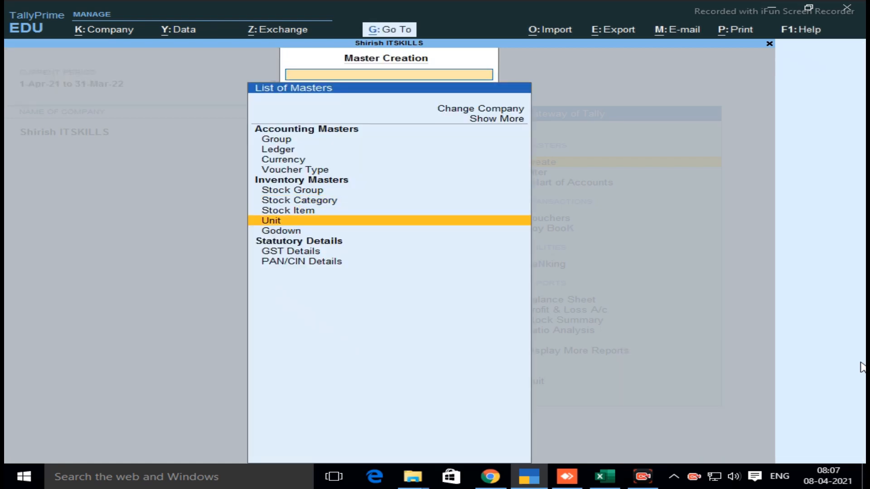
pyautogui.press('Return')
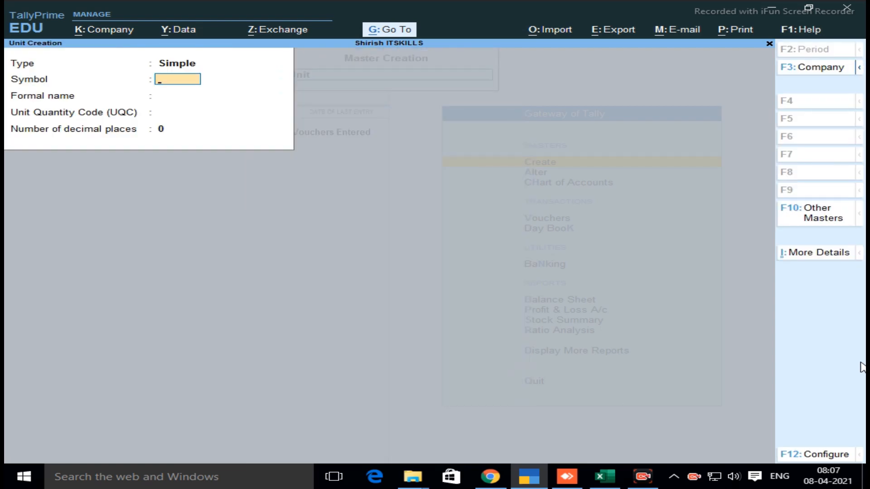
pyautogui.press('BackSpace')
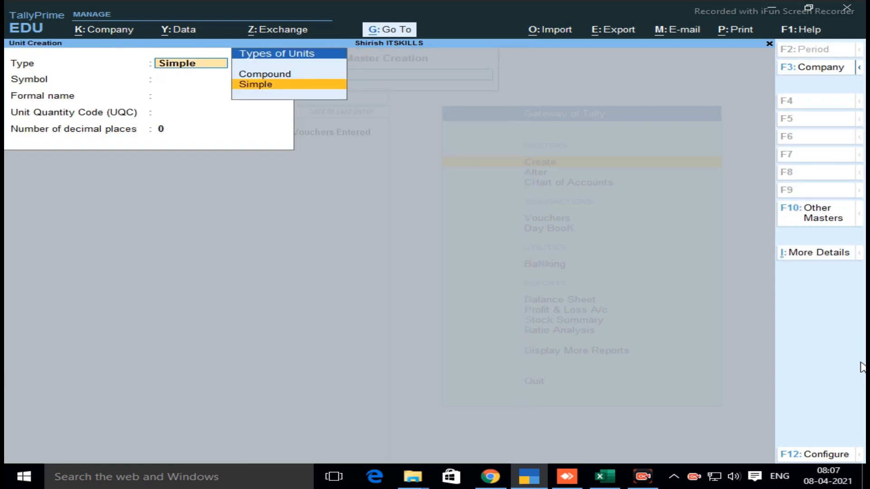
pyautogui.press('Up')
pyautogui.press('Down')
pyautogui.press('Return')
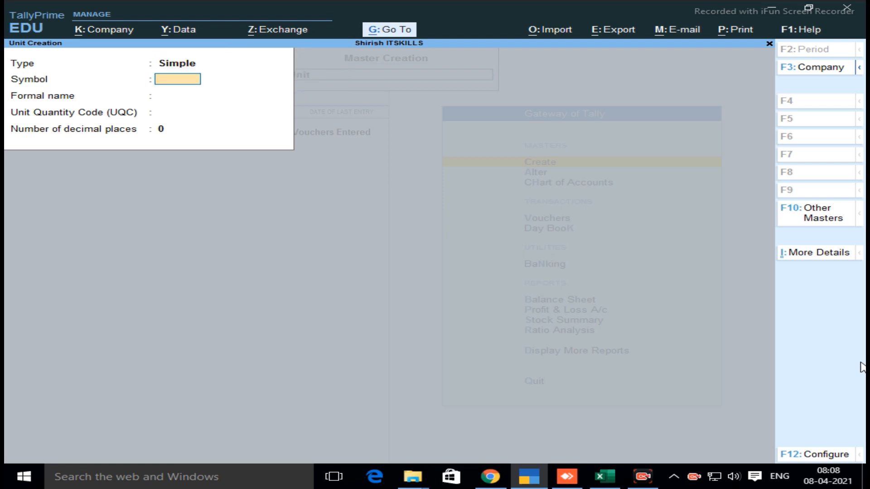
# Create the simple unit pic with formal name Picess, quantity code Not Applicable and 0 decimal places
pyautogui.write('pic')
pyautogui.press('Return')
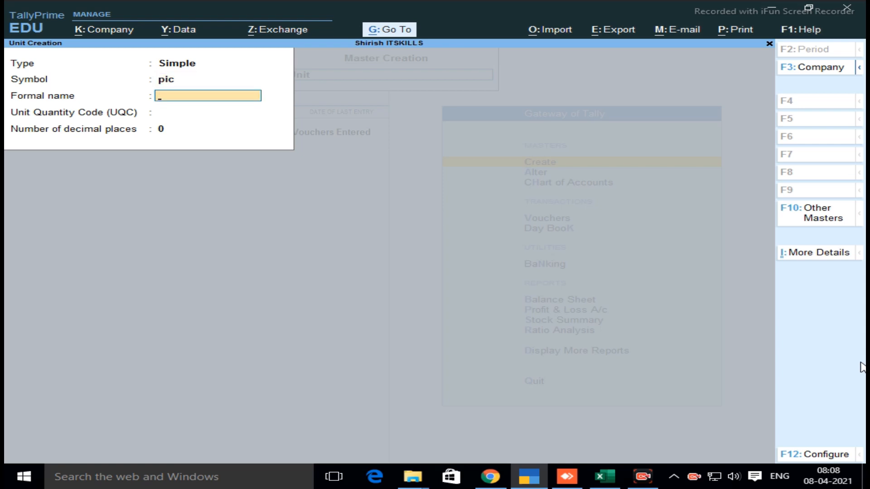
pyautogui.write('Picess')
pyautogui.press('Return')
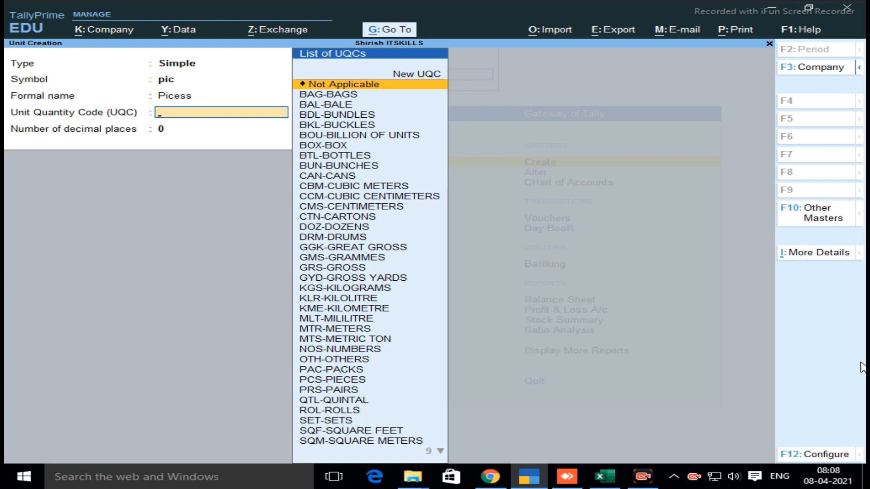
pyautogui.write('pi')
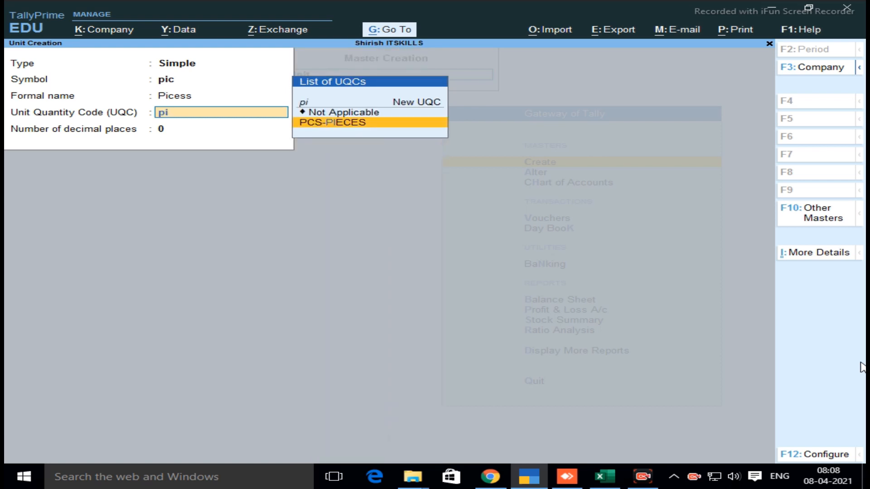
pyautogui.press('Up')
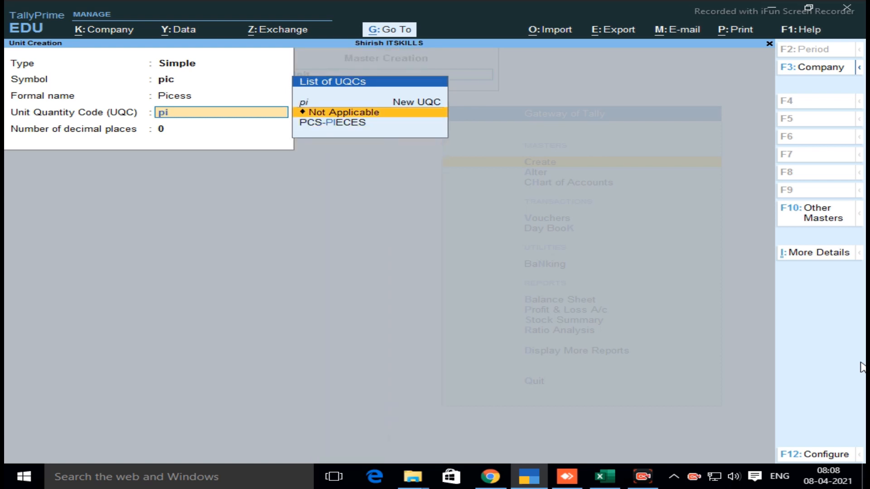
pyautogui.press('Return')
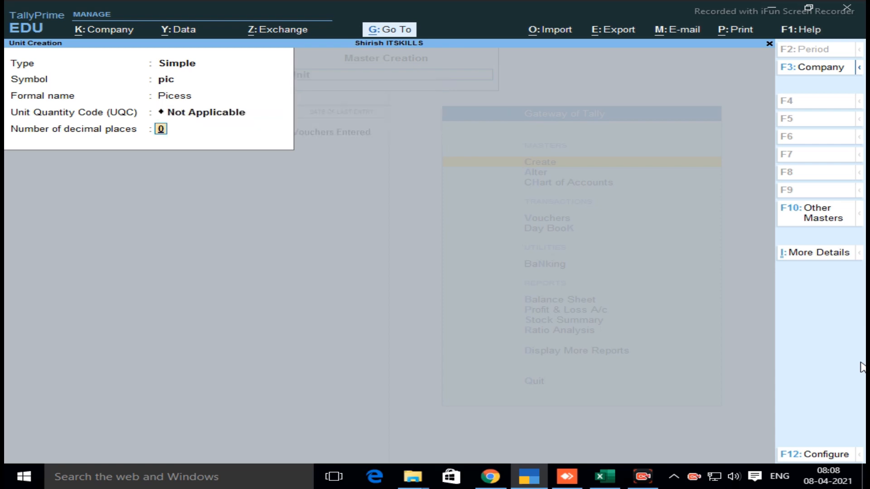
pyautogui.press('Return')
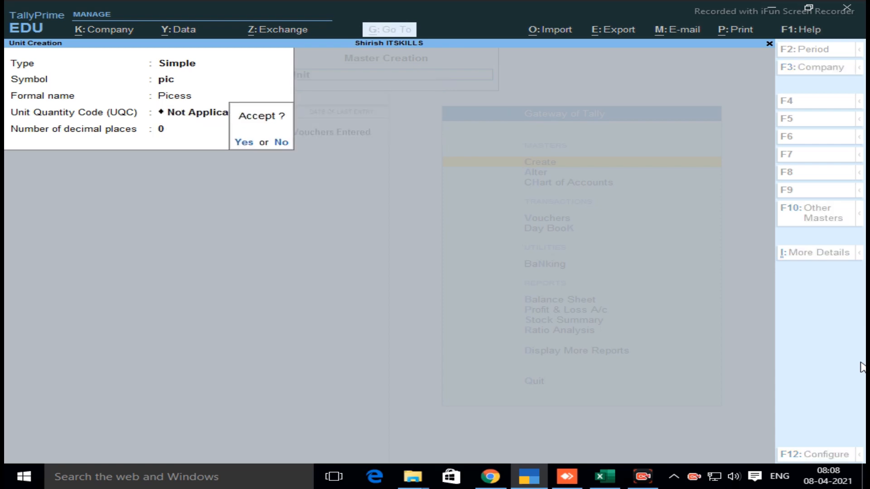
pyautogui.press('n')
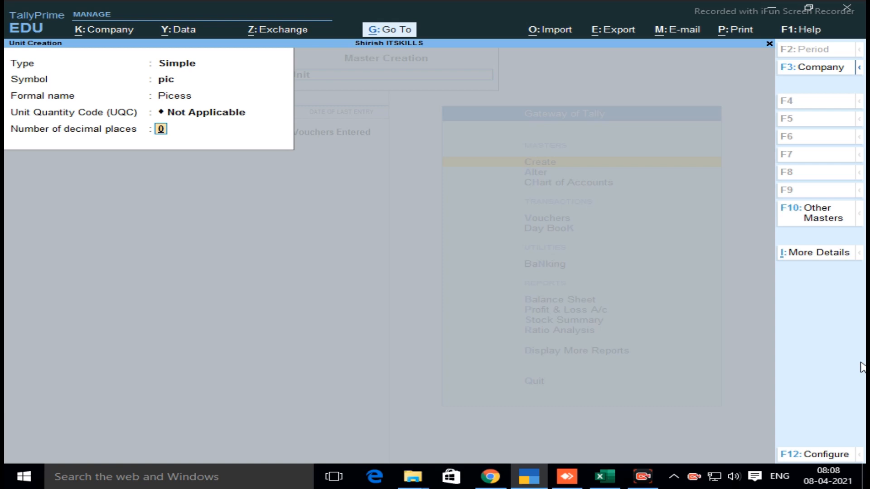
pyautogui.press('Return')
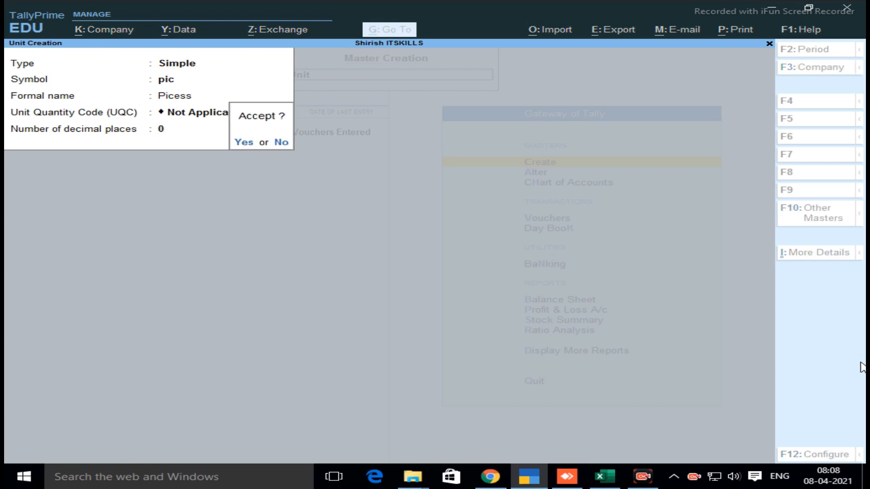
pyautogui.press('y')
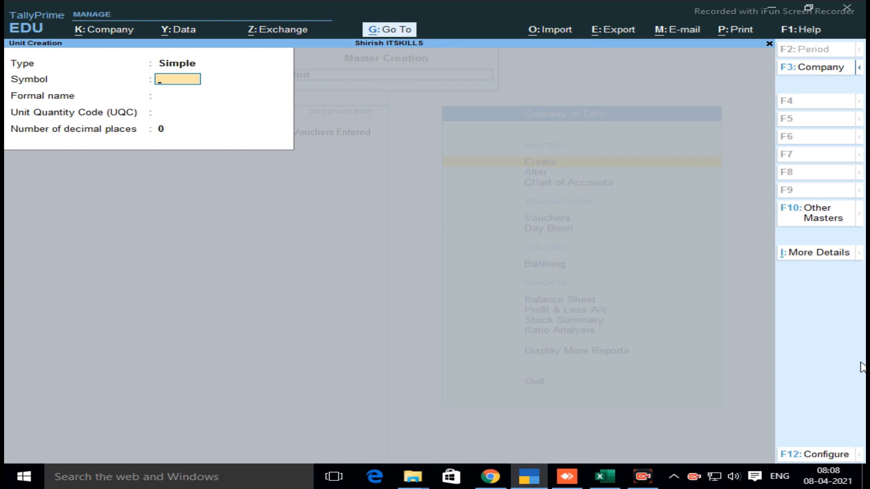
# Create the simple unit dz with formal name Dozen, quantity code Not Applicable and 0 decimal places
pyautogui.write('dz')
pyautogui.press('Return')
pyautogui.write('Dozent')
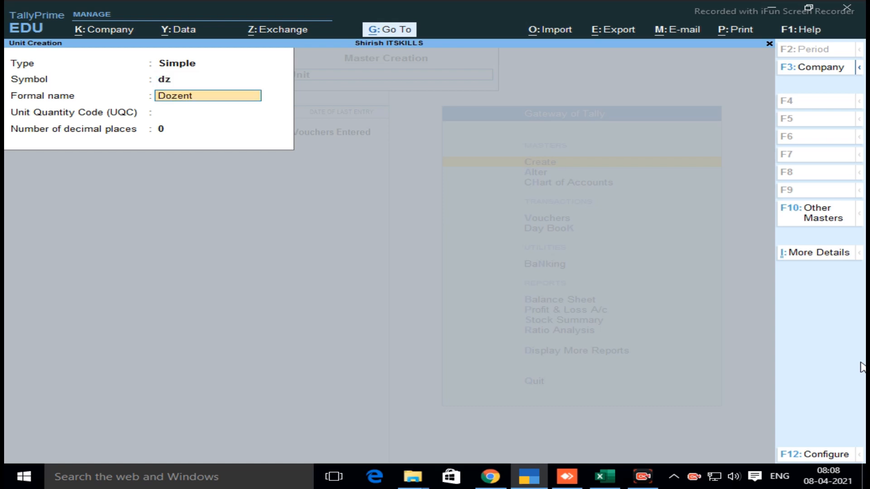
pyautogui.press('Return')
pyautogui.press('Return')
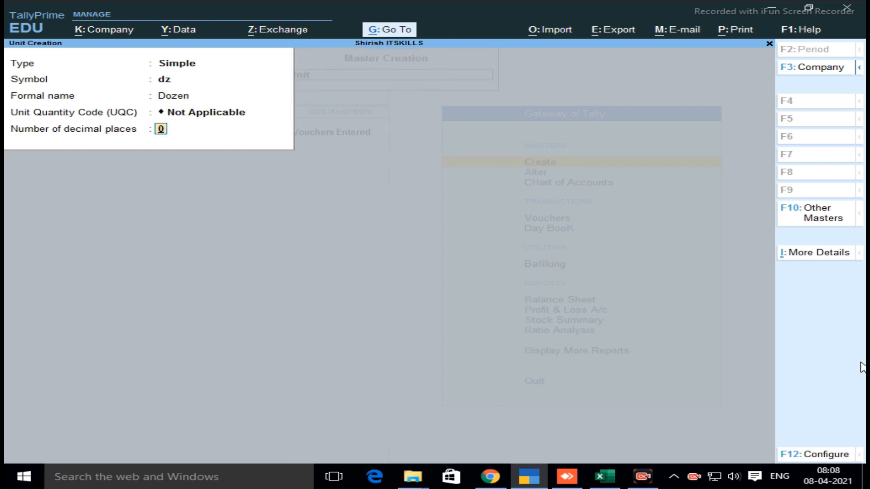
pyautogui.press('Return')
# Create the simple unit box with formal name Boxes, quantity code Not Applicable and 0 decimal places, and leave unit creation
pyautogui.press('Return')
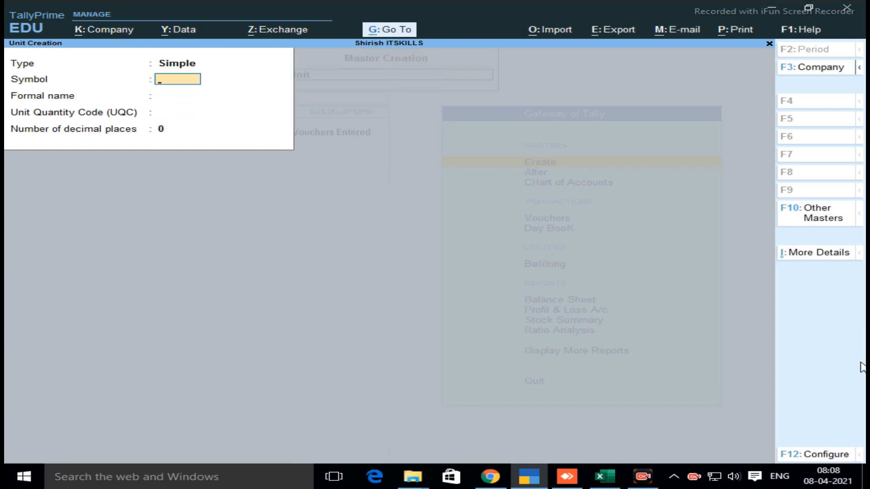
pyautogui.write('box')
pyautogui.press('Return')
pyautogui.write('Boxes')
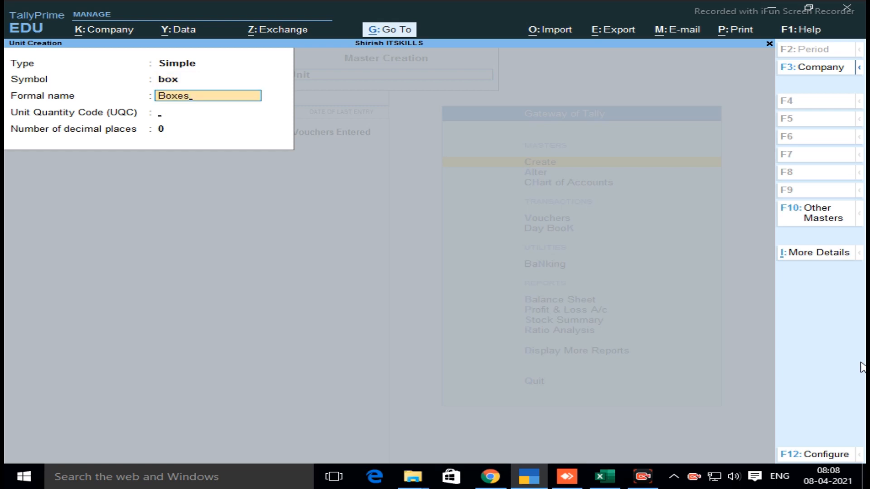
pyautogui.press('Return')
pyautogui.press('Return')
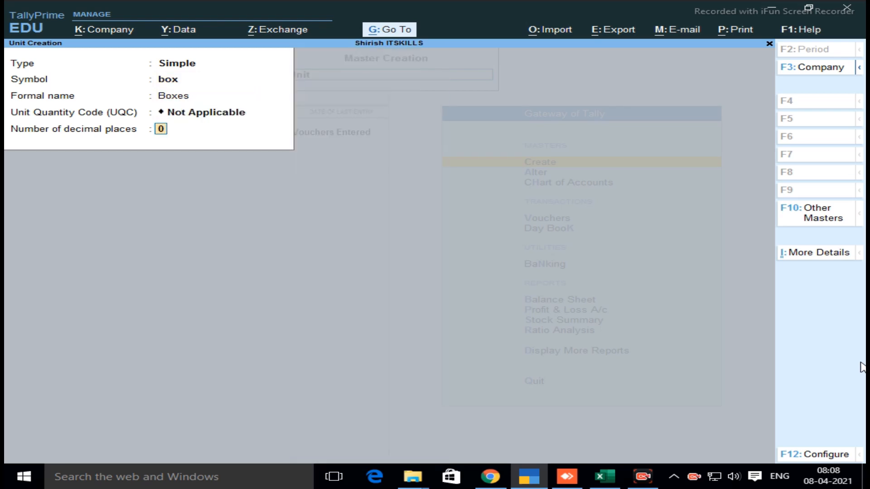
pyautogui.press('Return')
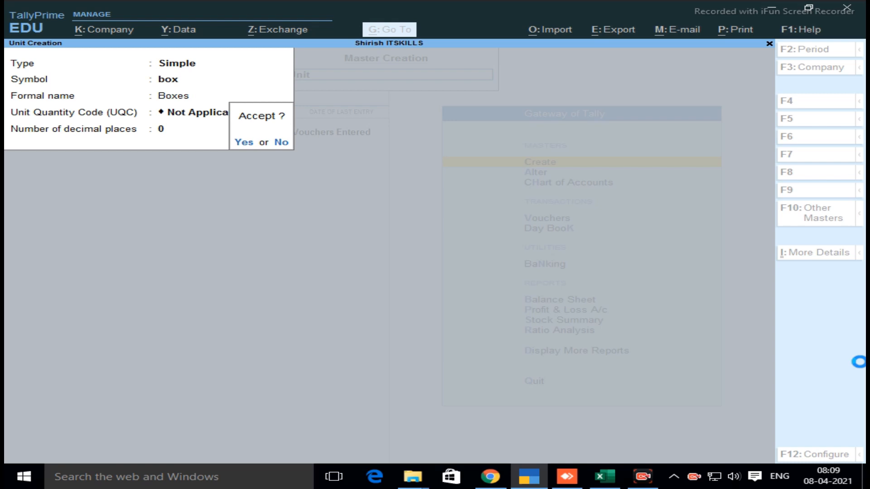
pyautogui.press('Return')
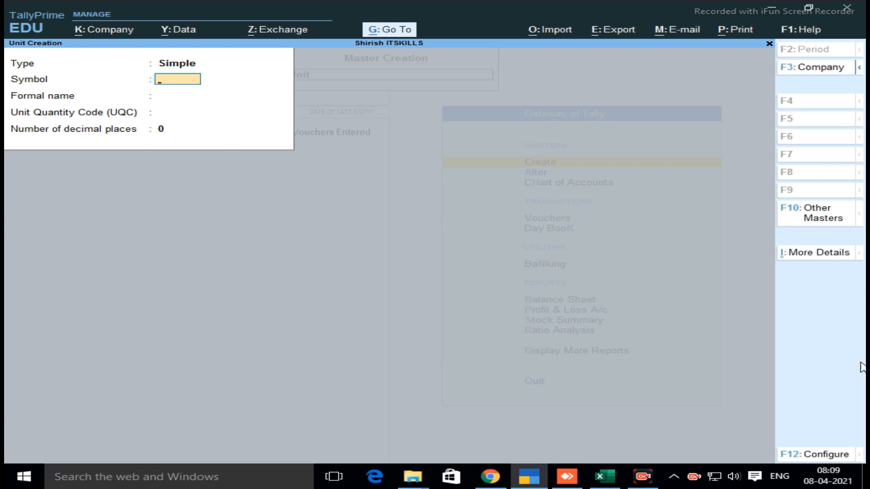
pyautogui.press('Escape')
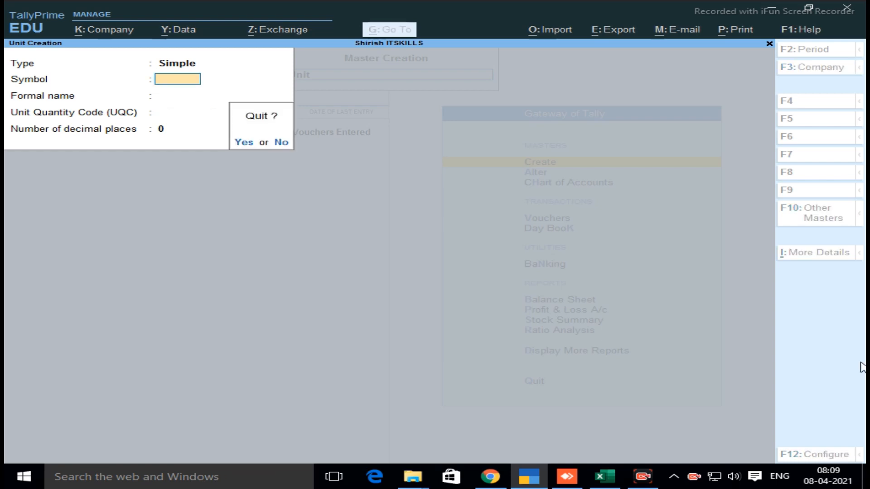
pyautogui.press('Return')
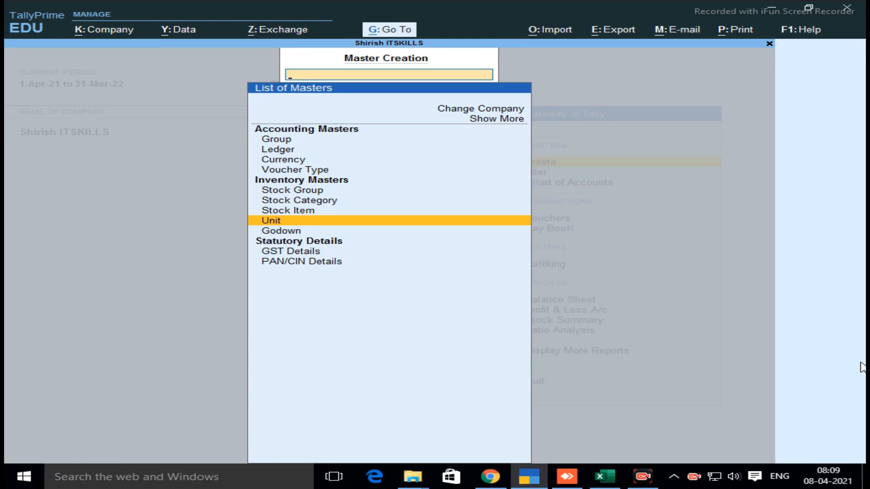
# Start creating a new godown, rather than altering Main Location, and name it Andheri
pyautogui.press('Down')
pyautogui.press('Return')
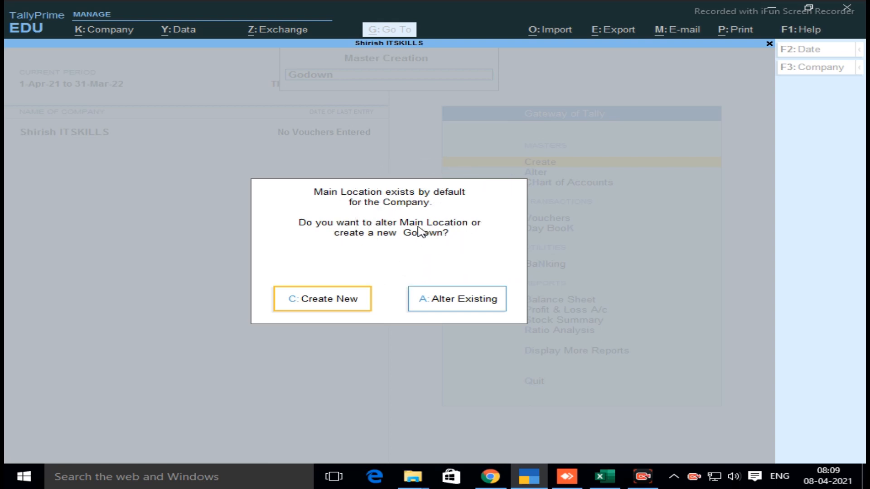
pyautogui.click(340, 309)
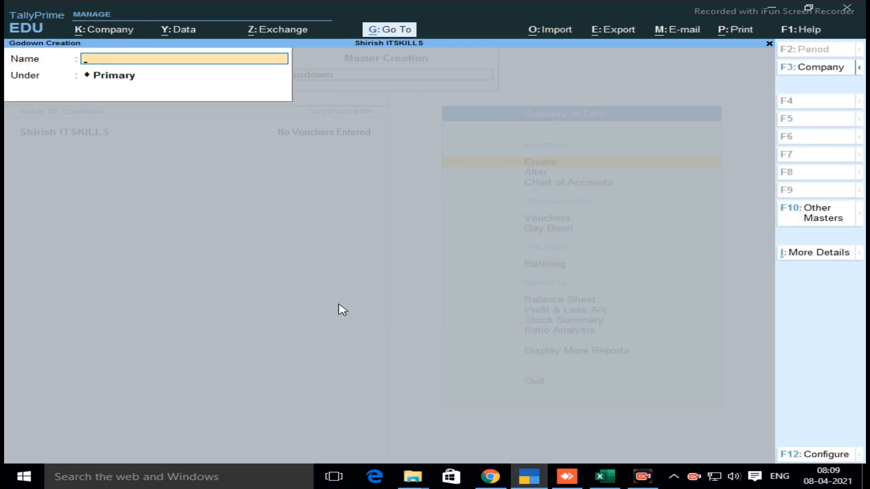
pyautogui.write('Andheri')
pyautogui.press('Return')
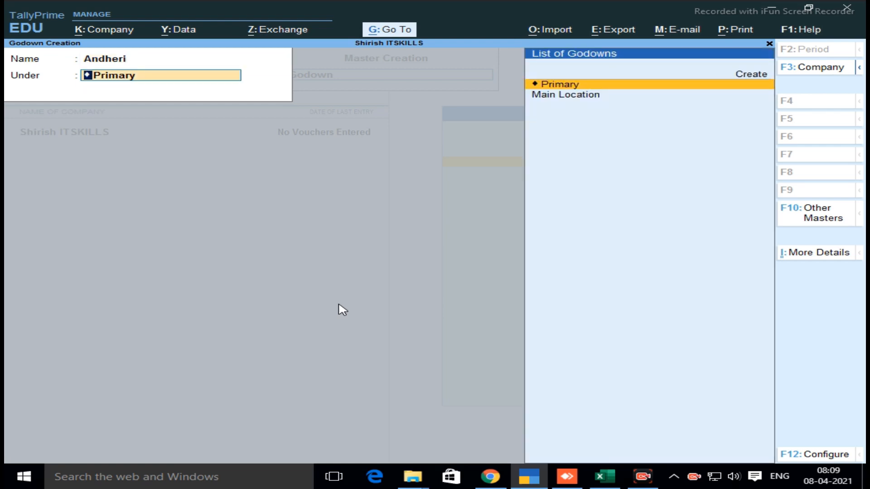
# In the godown configuration, keep aliases and language aliases at No and set the use of addresses for godowns to Yes
pyautogui.press('F12')
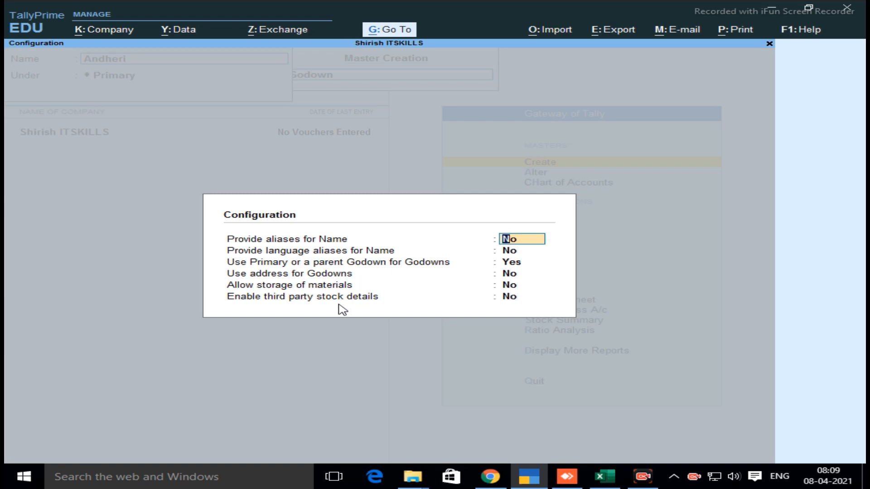
pyautogui.write('y')
pyautogui.press('BackSpace')
pyautogui.write('n')
pyautogui.press('Return')
pyautogui.write('n')
pyautogui.press('Return')
pyautogui.press('Return')
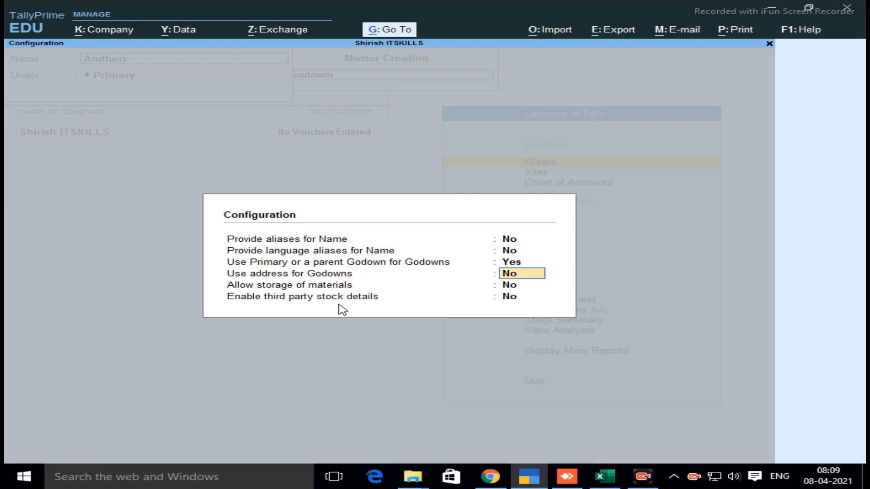
pyautogui.write('y')
pyautogui.press('Return')
pyautogui.write('y')
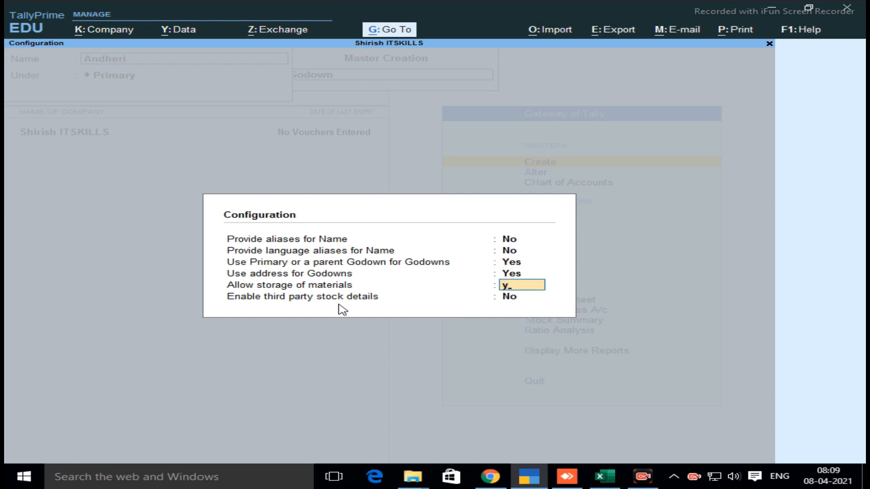
pyautogui.press('Return')
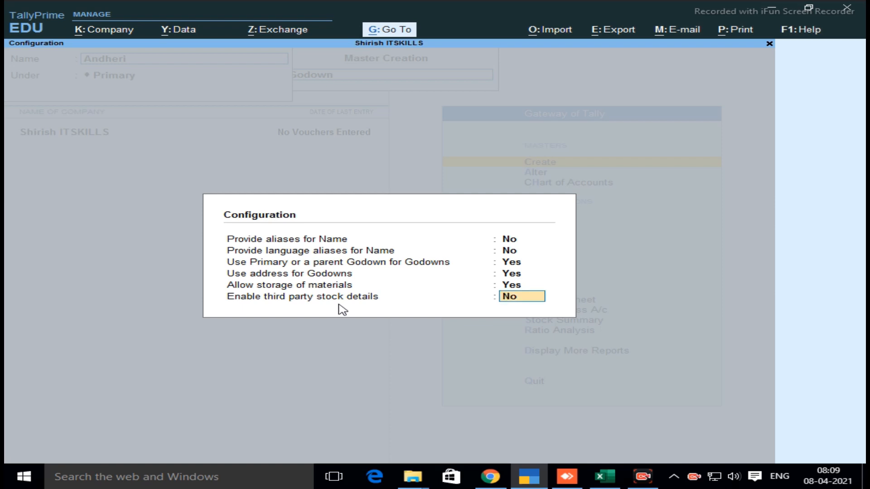
pyautogui.press('Up')
pyautogui.write('n')
pyautogui.press('Up')
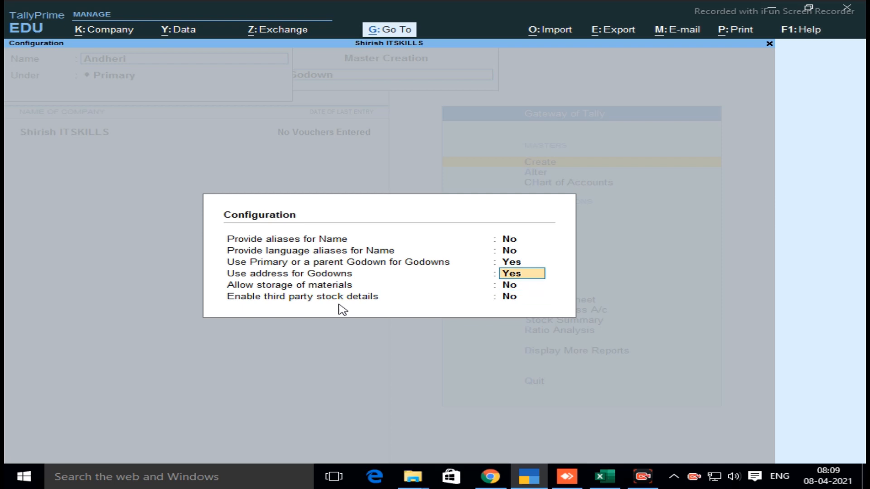
# Accept the godown configuration with addresses enabled and place the Andheri godown under Primary
pyautogui.click(525, 278)
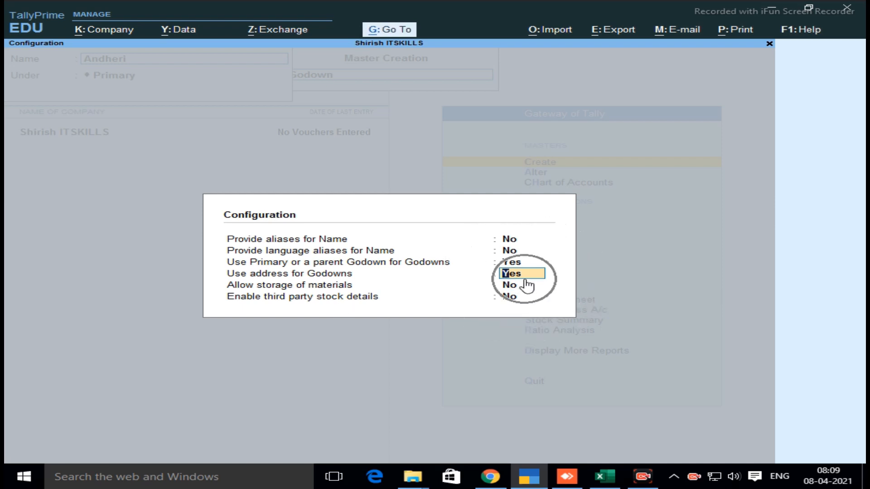
pyautogui.press('Return')
pyautogui.press('Return')
pyautogui.press('Return')
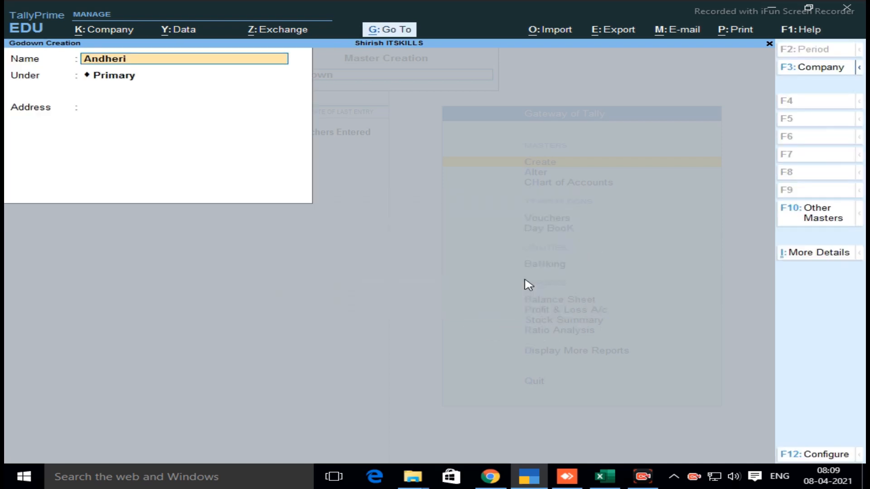
pyautogui.press('Return')
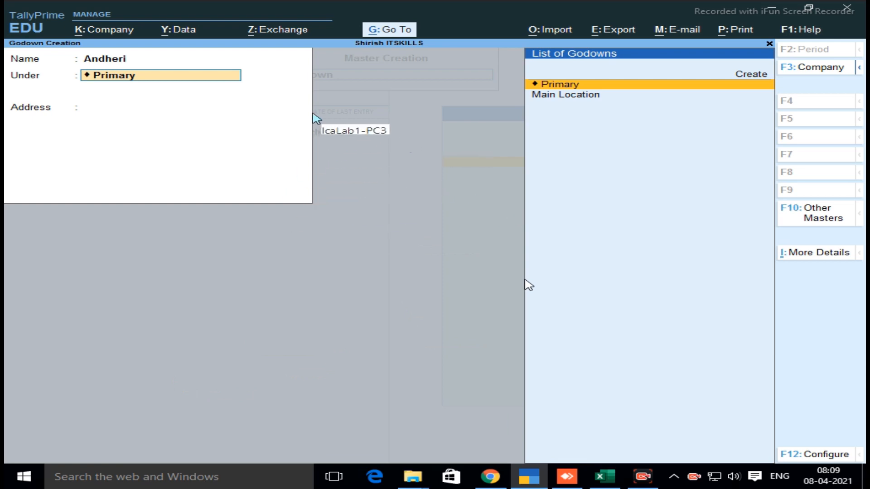
pyautogui.press('Return')
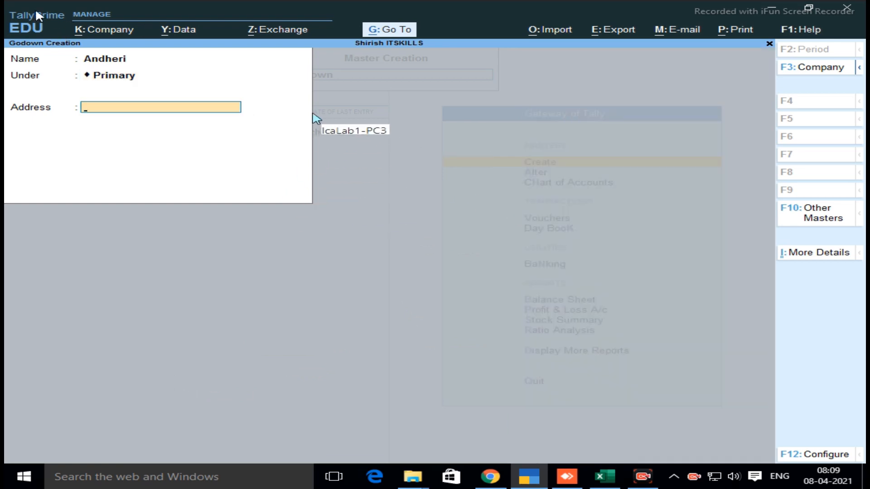
# Enter the Andheri godown's postal address on three lines, save the godown and leave godown creation
pyautogui.write('Anddheri West')
pyautogui.press('Return')
pyautogui.write('Arash')
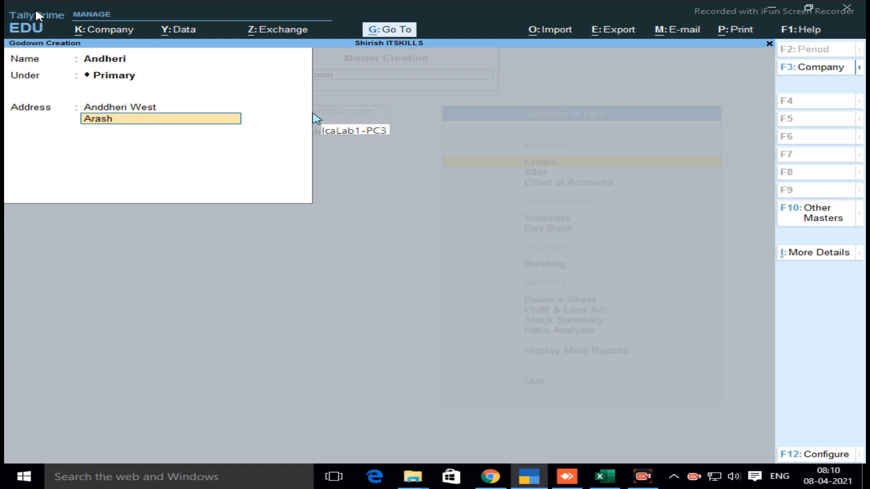
pyautogui.write('a Shoping Center')
pyautogui.press('Return')
pyautogui.write('M')
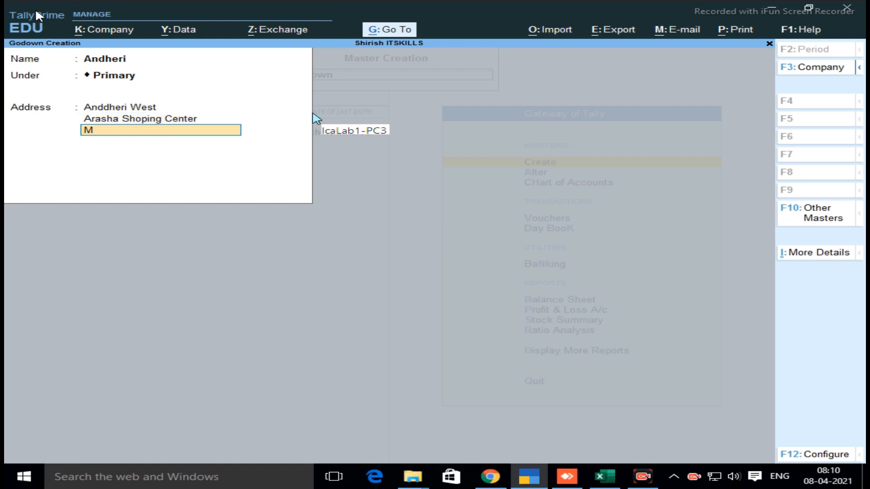
pyautogui.write('umbai No 400054')
pyautogui.press('Return')
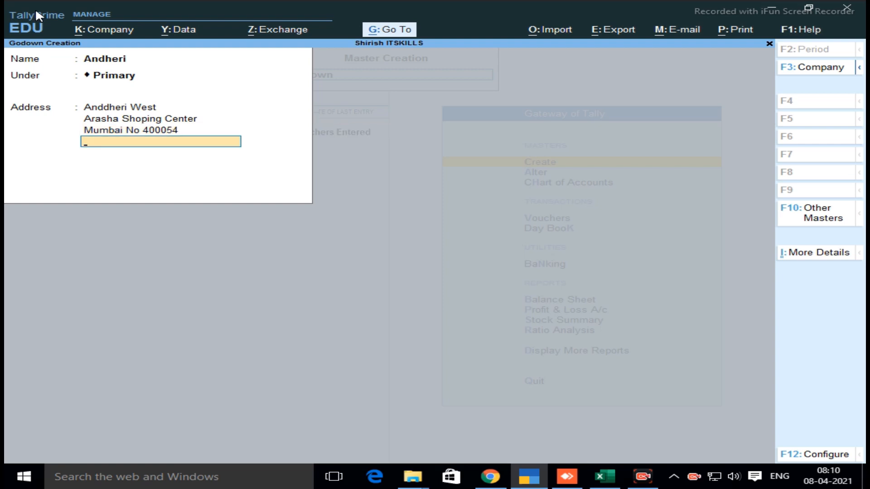
pyautogui.press('Return')
pyautogui.press('Return')
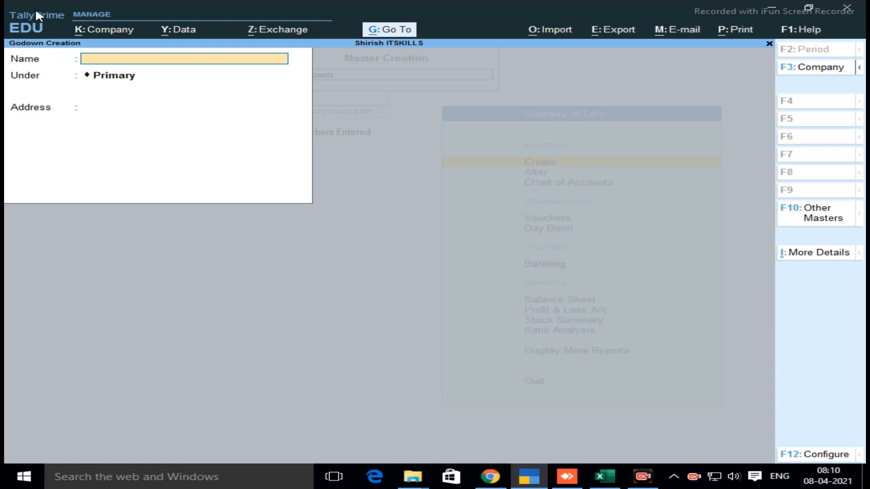
pyautogui.press('Escape')
# Start creating a new stock item from the inventory masters
pyautogui.press('Return')
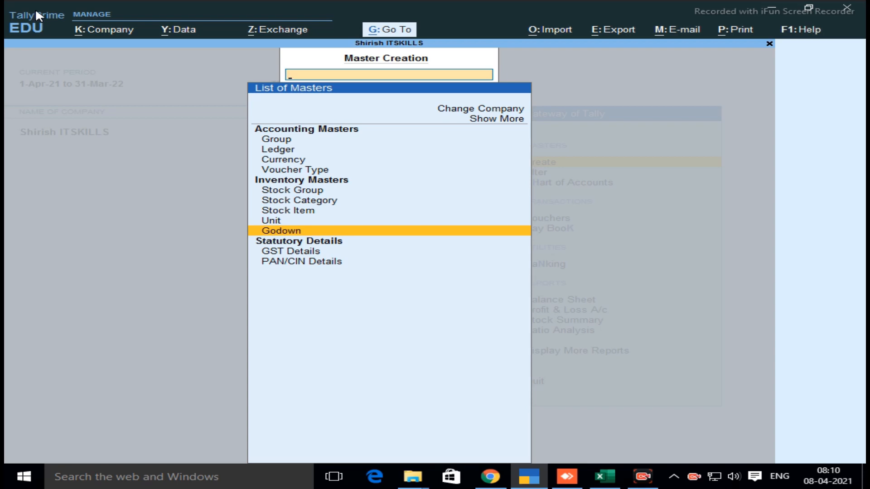
pyautogui.press('Up')
pyautogui.press('Up')
pyautogui.press('Up')
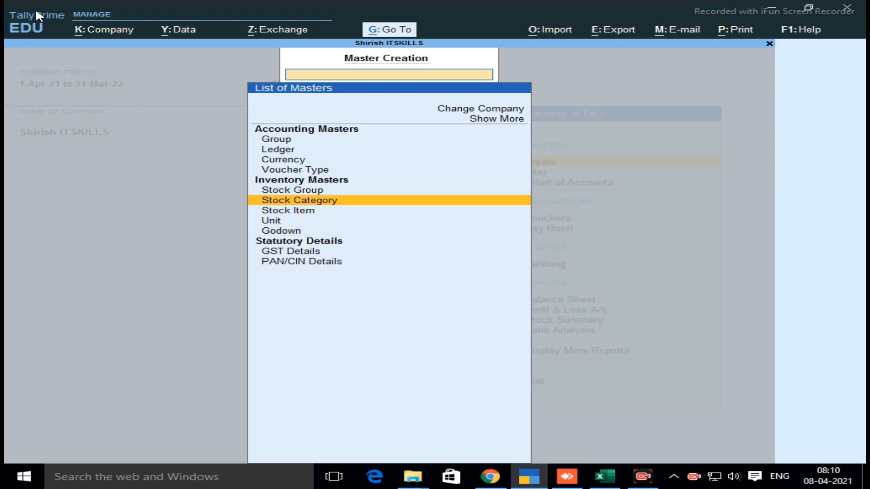
pyautogui.press('Down')
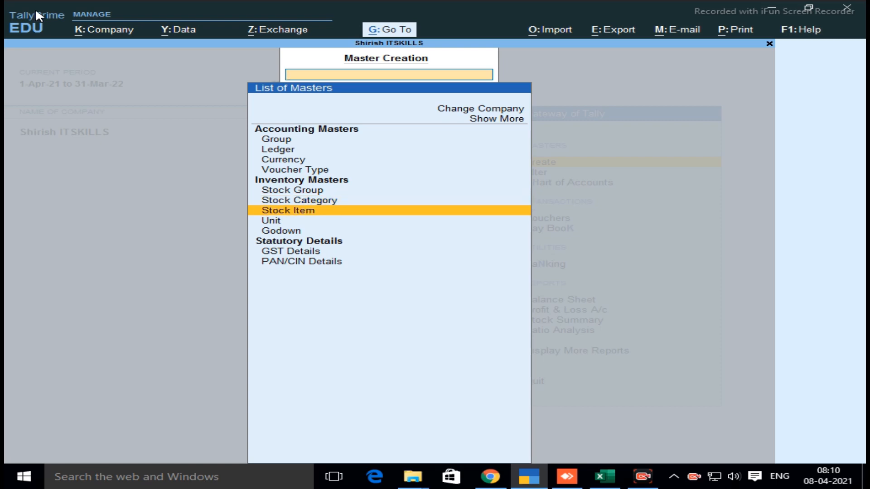
pyautogui.press('Return')
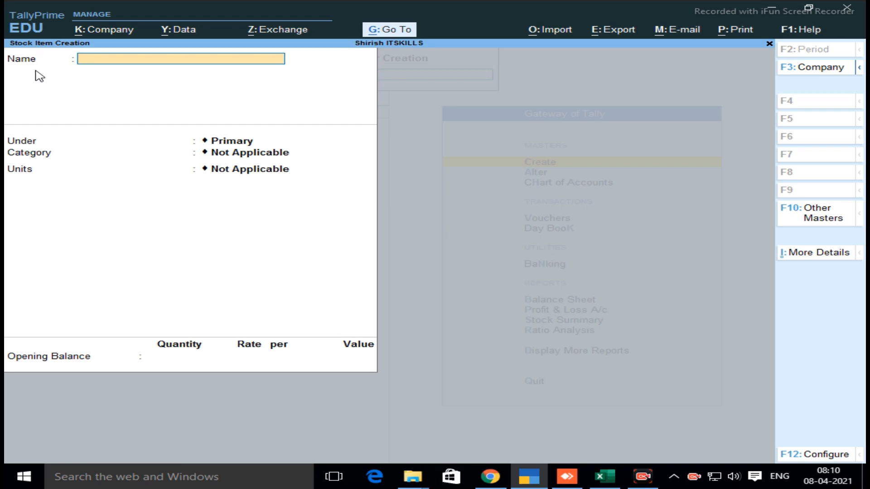
# Name the new stock item Natraj Pencil 0.2
pyautogui.write('Natraj Pencil 02')
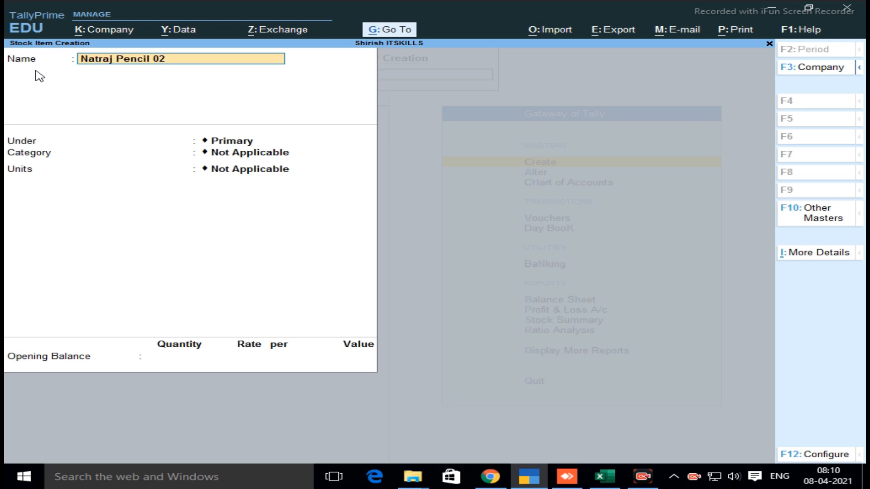
pyautogui.press('BackSpace')
pyautogui.write('.2')
pyautogui.press('Return')
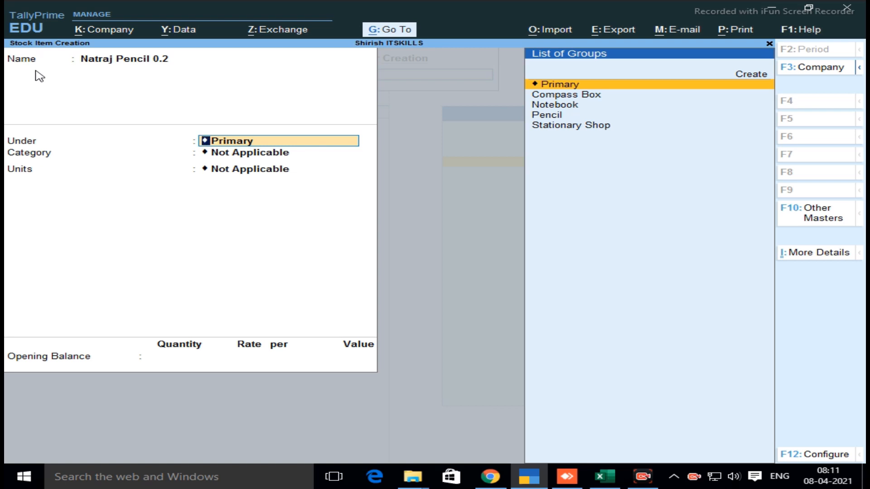
# Place the Natraj pencil item under the Pencil group, with category Natraj and unit pic
pyautogui.press('Down')
pyautogui.press('Down')
pyautogui.press('Down')
pyautogui.press('Down')
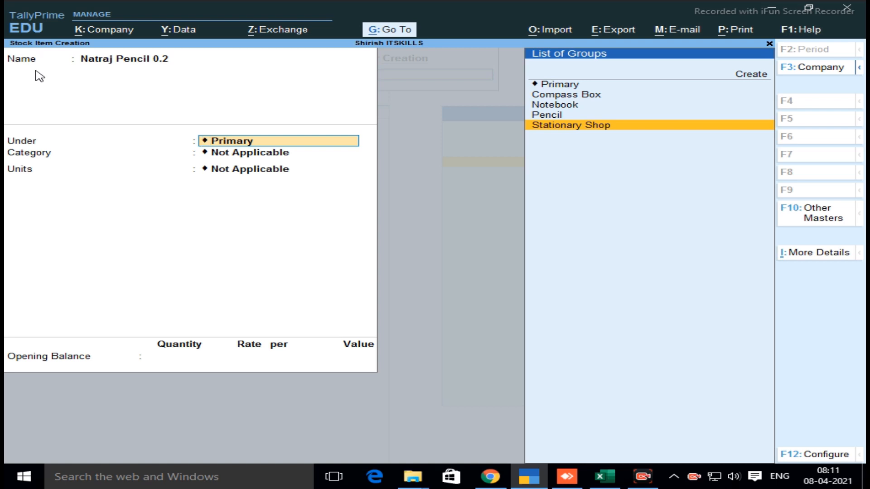
pyautogui.press('Up')
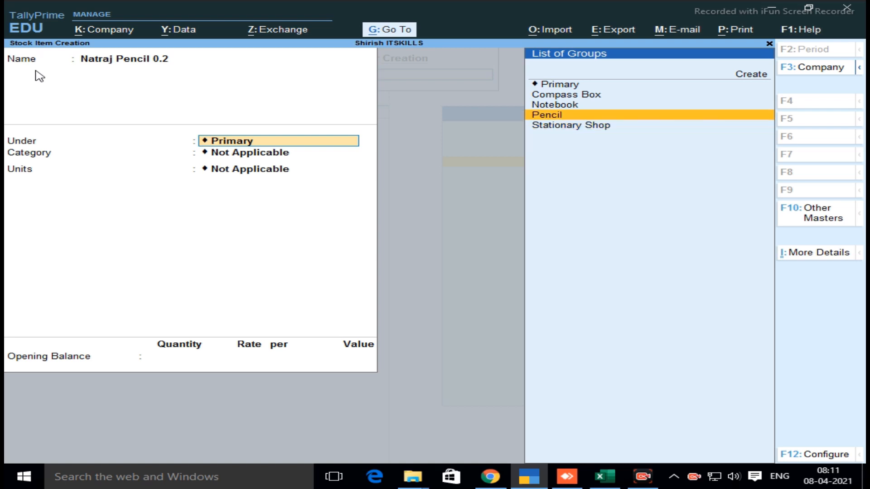
pyautogui.press('Return')
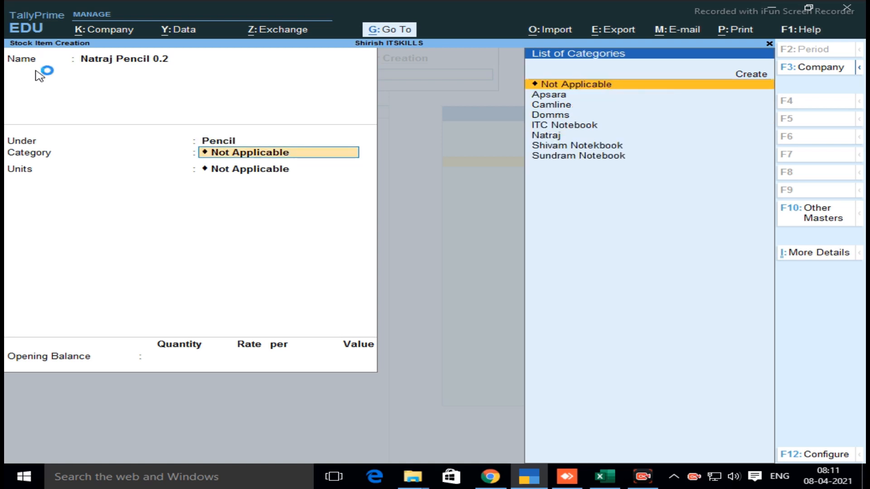
pyautogui.write('Na')
pyautogui.press('Return')
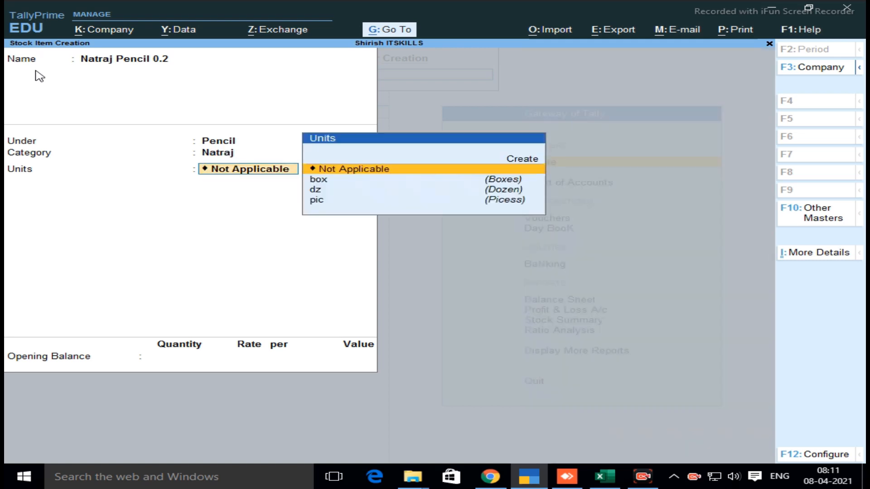
pyautogui.press('Down')
pyautogui.press('Down')
pyautogui.press('Down')
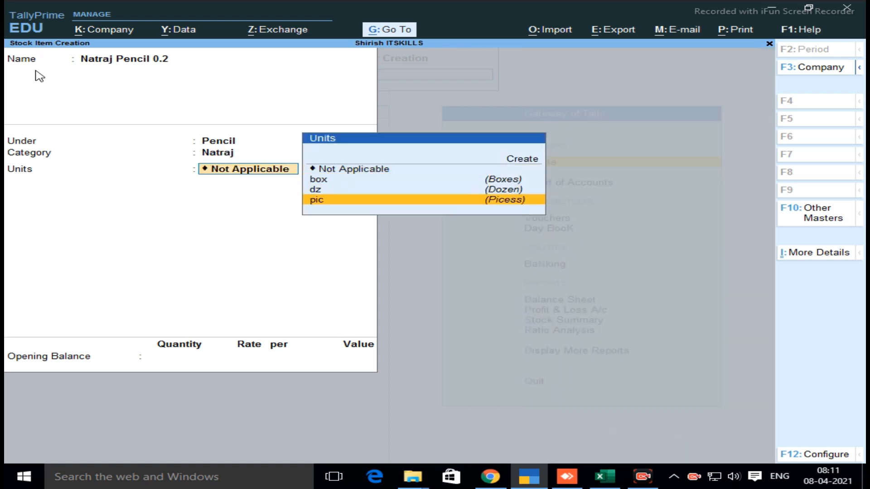
pyautogui.press('Return')
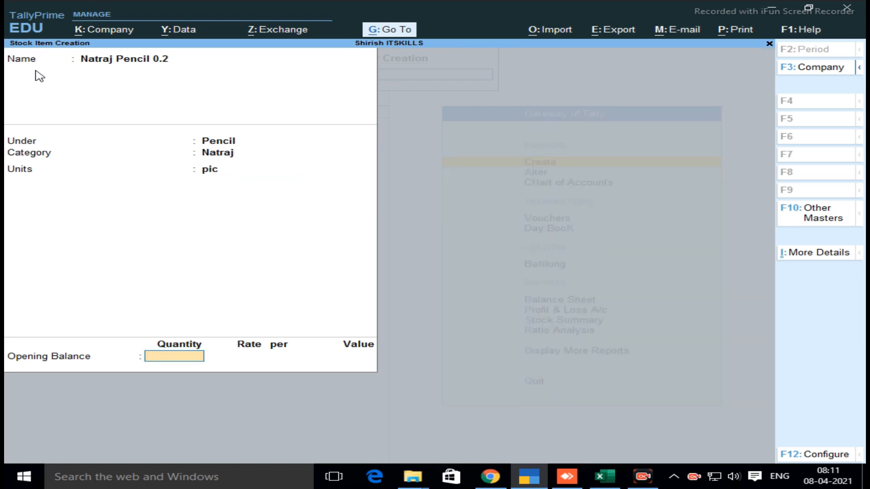
# Enter an opening balance of 100 pic in the Andheri godown at a rate of 2.00 and save the Natraj pencil item
pyautogui.write('100')
pyautogui.press('Return')
pyautogui.press('Return')
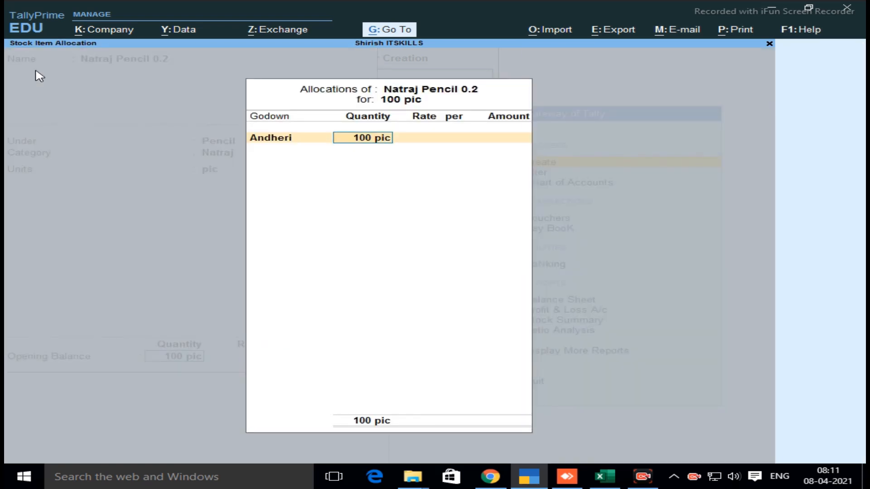
pyautogui.press('Return')
pyautogui.write('2')
pyautogui.press('Return')
pyautogui.press('Return')
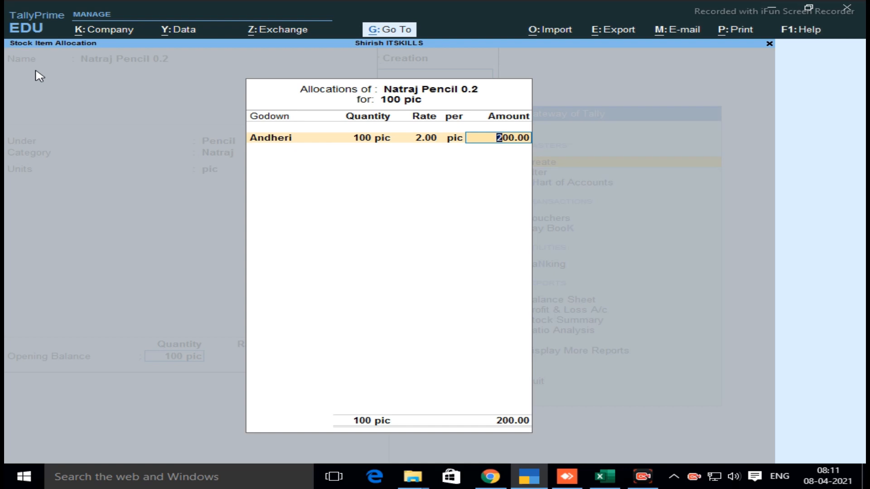
pyautogui.press('Return')
pyautogui.press('Return')
pyautogui.press('Return')
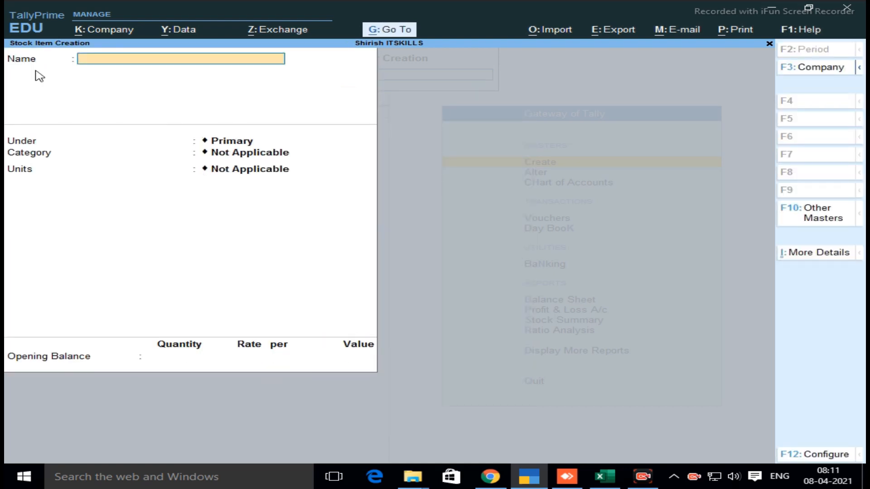
# Name the next stock item Apasara Pencil 0.2
pyautogui.write('Apasara Pencil 0.2')
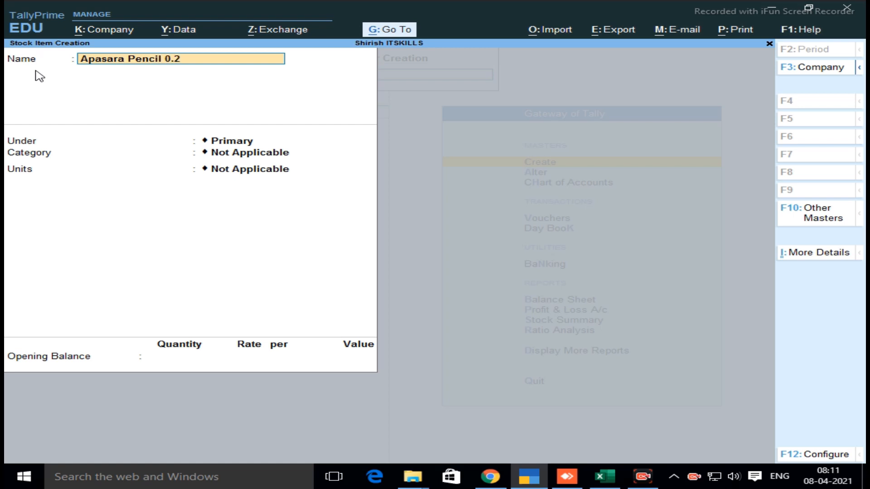
pyautogui.press('Return')
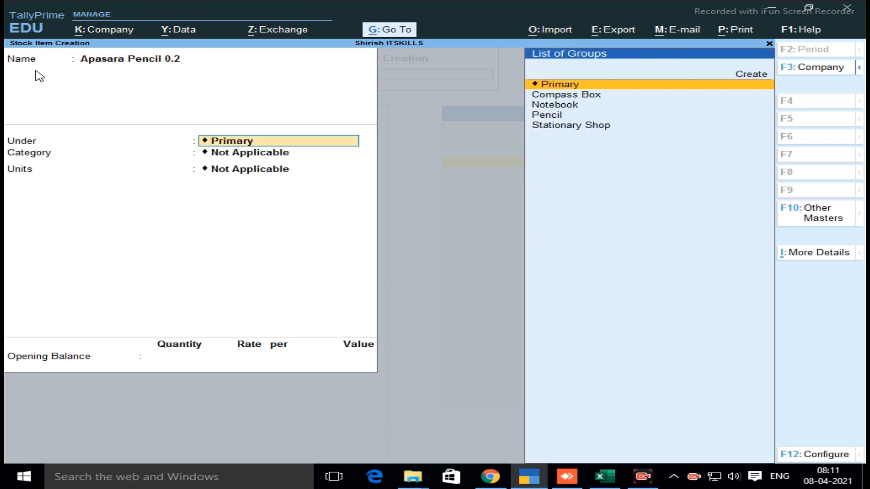
# Place the Apasara pencil item under the Pencil group, with category Apsara and unit dz
pyautogui.press('Down')
pyautogui.press('Down')
pyautogui.press('Down')
pyautogui.press('Return')
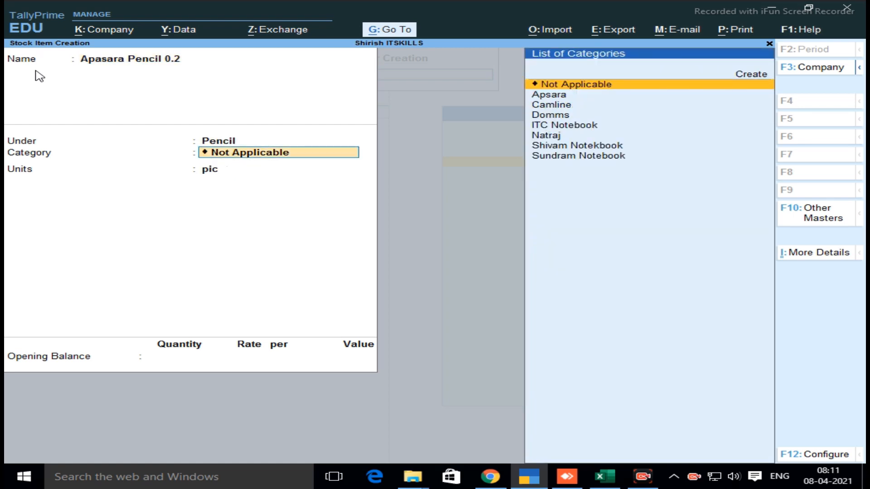
pyautogui.write('Ap')
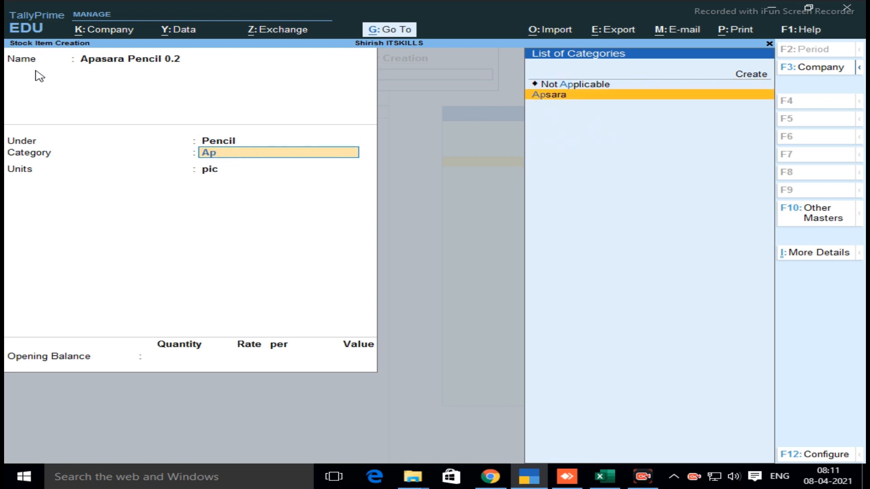
pyautogui.press('Return')
pyautogui.press('Up')
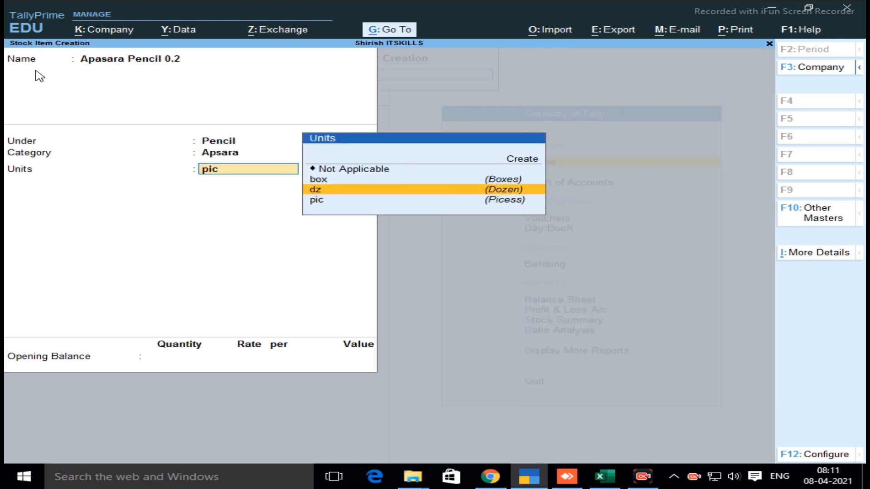
pyautogui.press('Return')
# Enter an opening balance of 2 dz in the Andheri godown at a rate of 50.00 and save the Apasara pencil item
pyautogui.write('2')
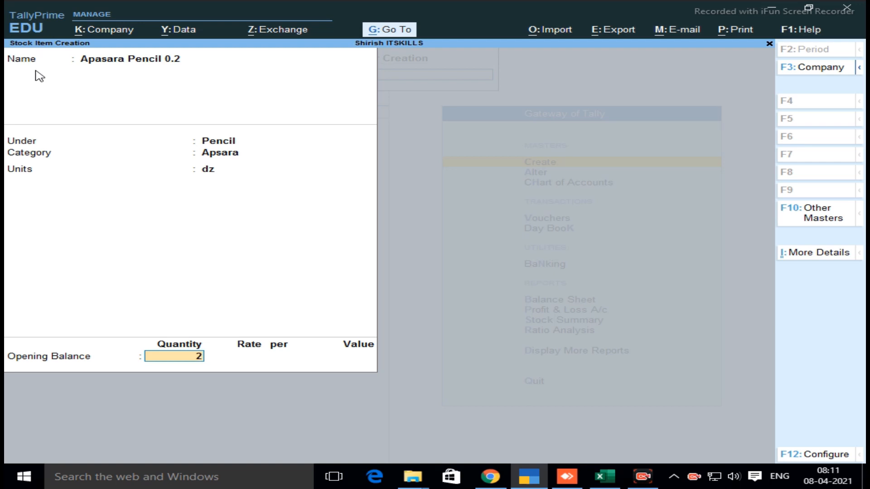
pyautogui.press('Return')
pyautogui.press('Return')
pyautogui.press('Return')
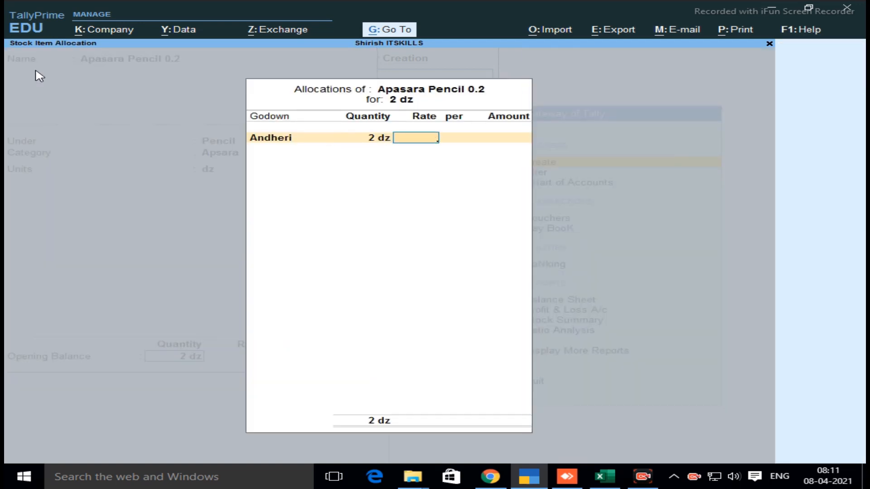
pyautogui.write('50')
pyautogui.press('Return')
pyautogui.press('Return')
pyautogui.press('Return')
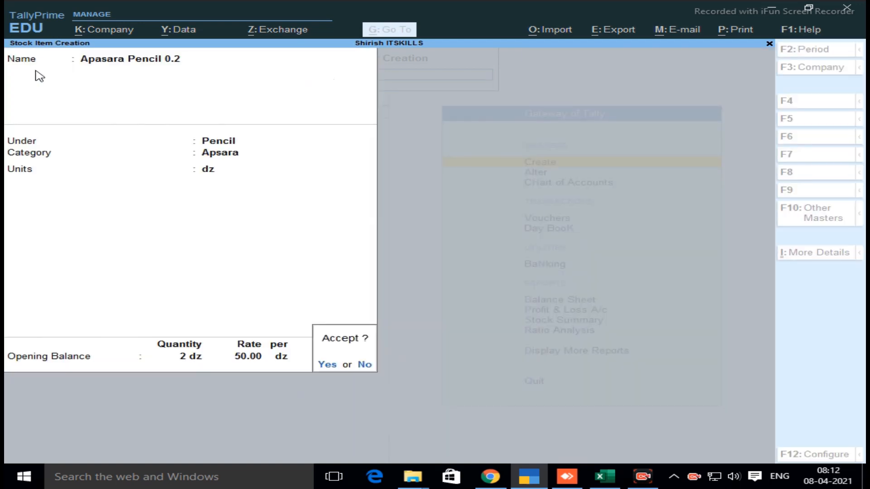
pyautogui.press('Return')
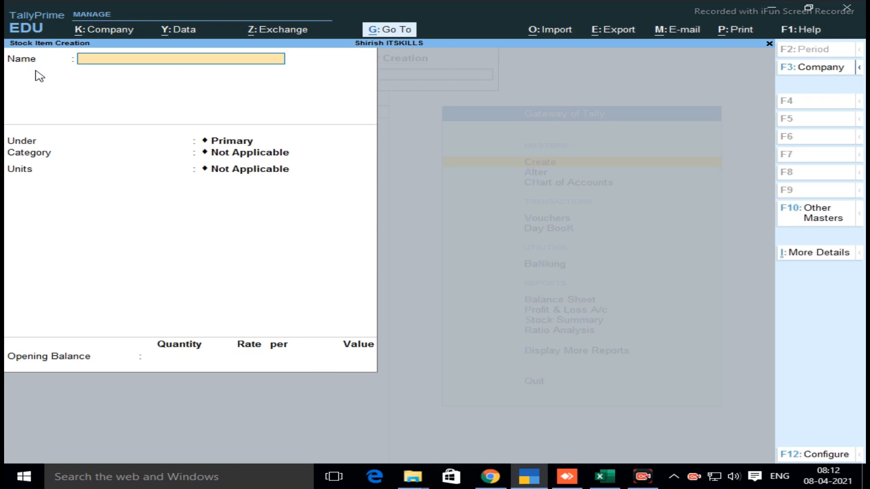
# Name the next stock item Camline Pencil 0.2
pyautogui.write('Caline Penci')
pyautogui.press('BackSpace')
pyautogui.press('BackSpace')
pyautogui.press('BackSpace')
pyautogui.press('BackSpace')
pyautogui.press('BackSpace')
pyautogui.press('BackSpace')
pyautogui.press('BackSpace')
pyautogui.press('BackSpace')
pyautogui.press('BackSpace')
pyautogui.press('BackSpace')
pyautogui.write('mline Pencil')
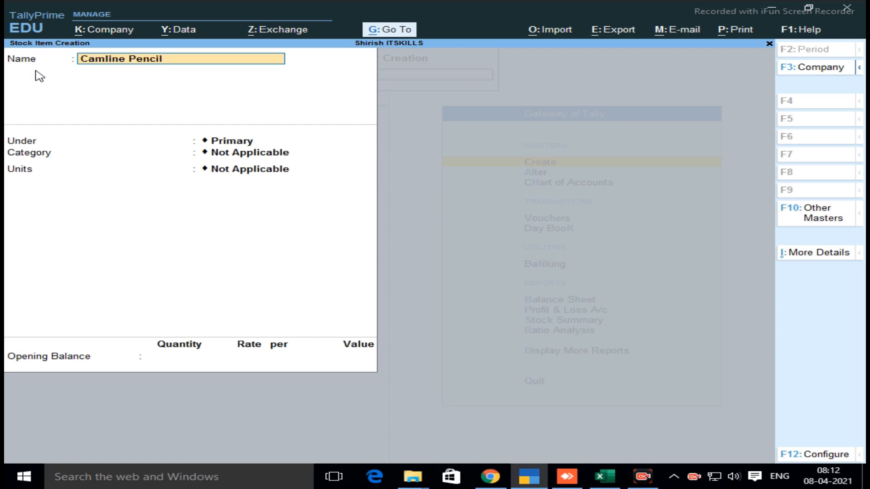
pyautogui.write(' 0.21')
pyautogui.press('Return')
pyautogui.press('BackSpace')
pyautogui.press('BackSpace')
pyautogui.press('Return')
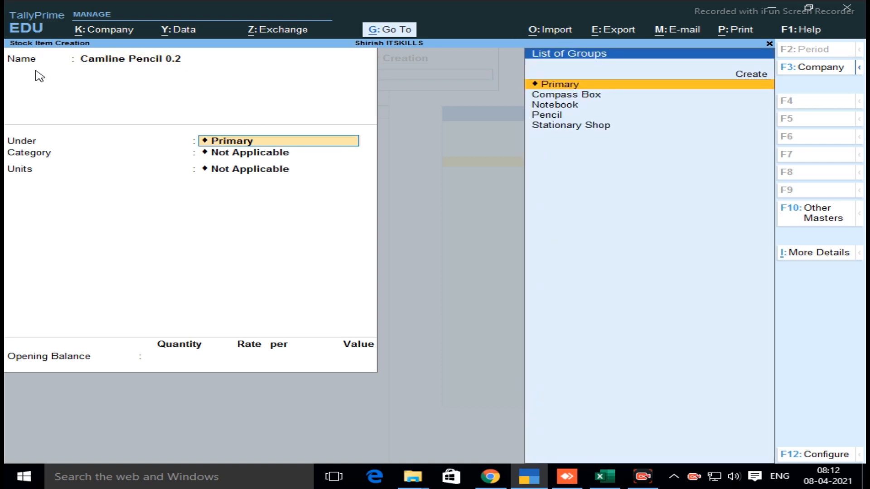
# Place the Camline pencil item under the Pencil group, with category Camline and unit box
pyautogui.press('Down')
pyautogui.press('Down')
pyautogui.press('Down')
pyautogui.press('Return')
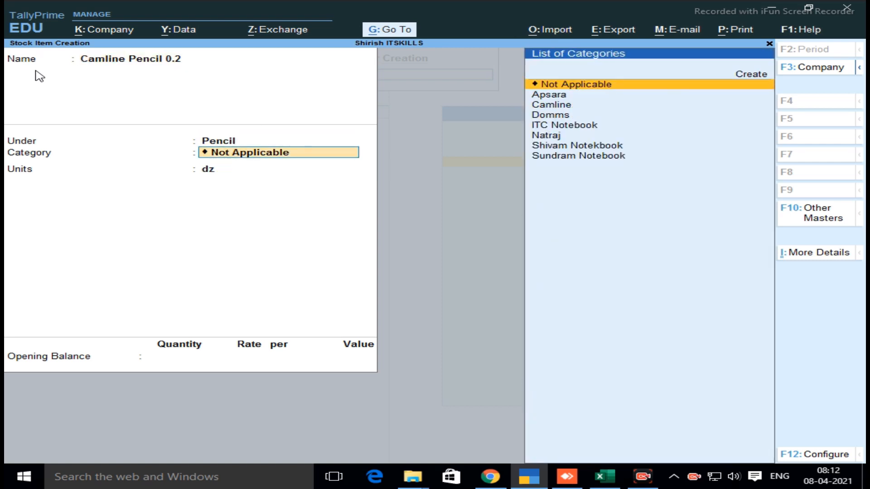
pyautogui.write('Ca')
pyautogui.press('Return')
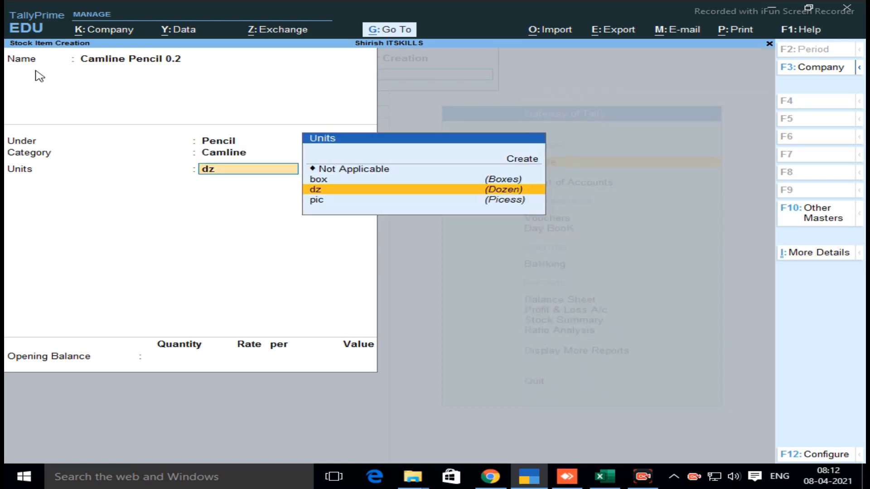
pyautogui.press('Down')
pyautogui.press('Up')
pyautogui.press('Up')
pyautogui.press('Return')
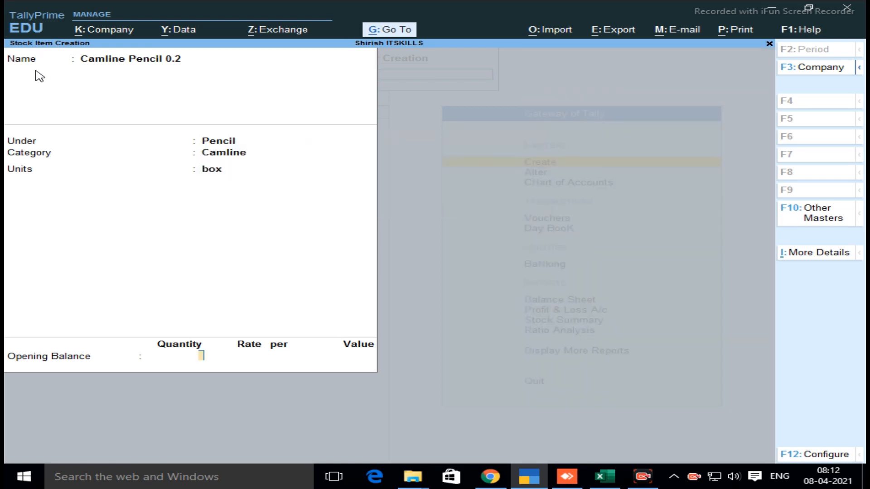
# Enter an opening balance of 1 box in the Andheri godown at a rate of 100.00 and save the Camline pencil item
pyautogui.write('1')
pyautogui.press('Return')
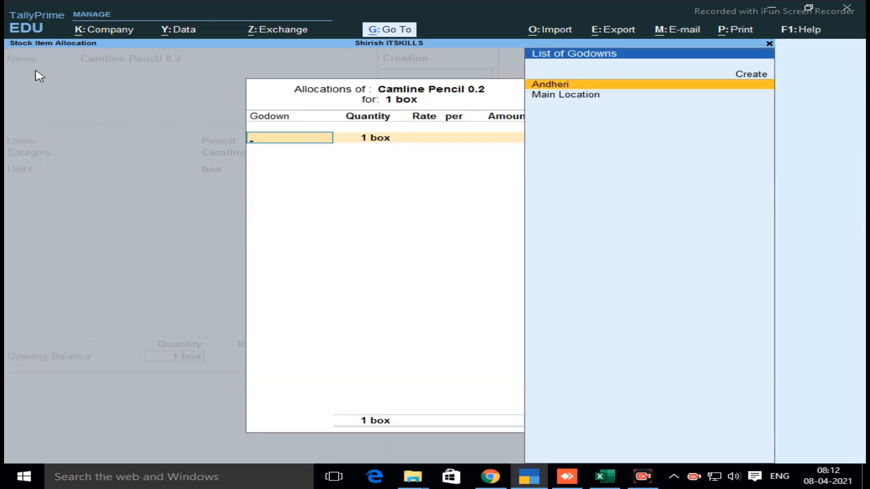
pyautogui.press('Return')
pyautogui.press('Return')
pyautogui.write('100')
pyautogui.press('Return')
pyautogui.press('Return')
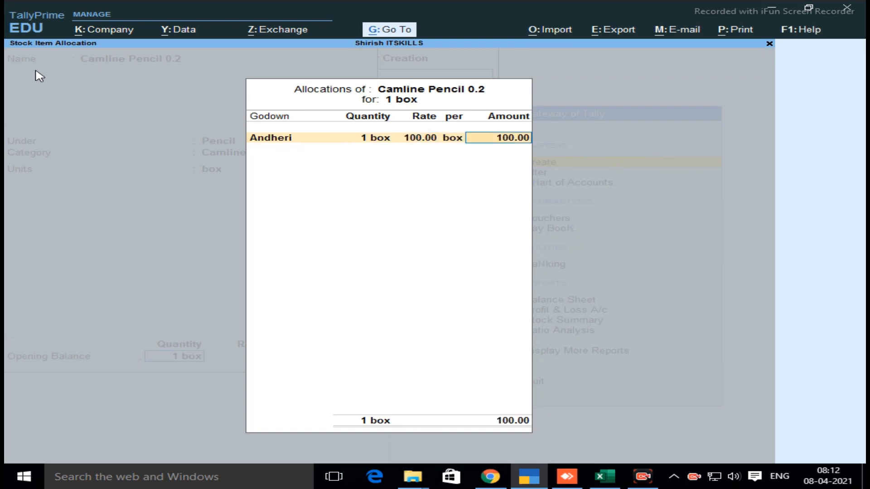
pyautogui.press('Return')
pyautogui.press('Return')
# Name the next stock item Domms Pencil 0.2
pyautogui.press('Return')
pyautogui.write('Dom')
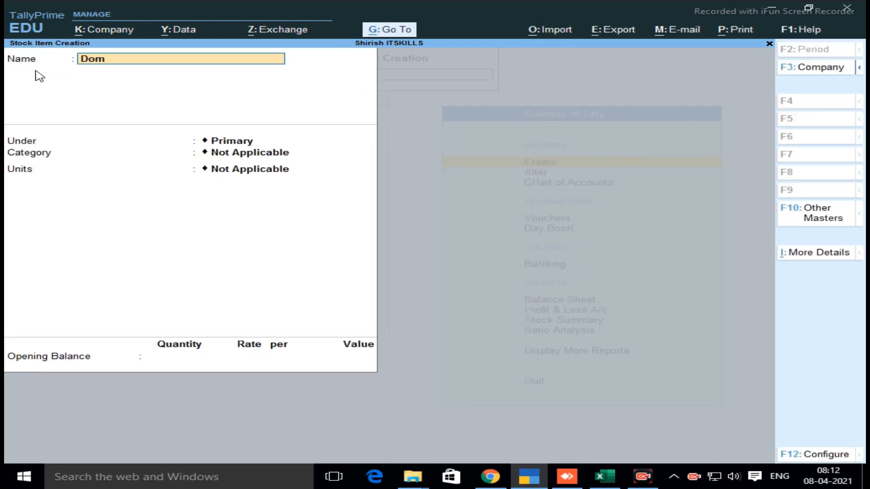
pyautogui.write('ms Pencil 0.2')
pyautogui.press('Return')
# Place the Domms pencil item under the Pencil group, with category Domms and unit box
pyautogui.write('pen')
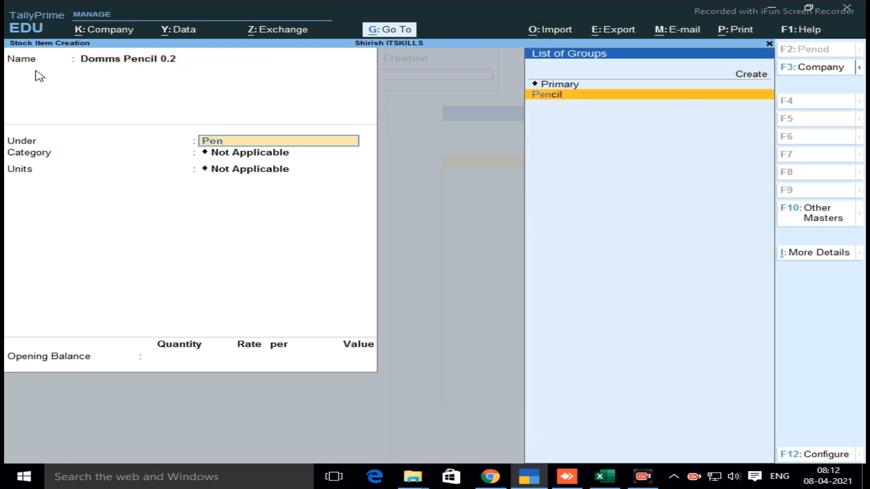
pyautogui.press('Return')
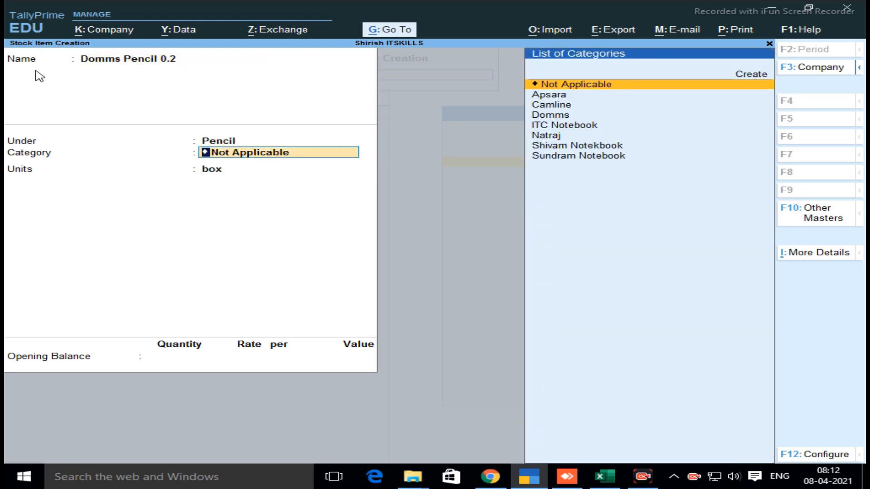
pyautogui.write('dom')
pyautogui.press('Return')
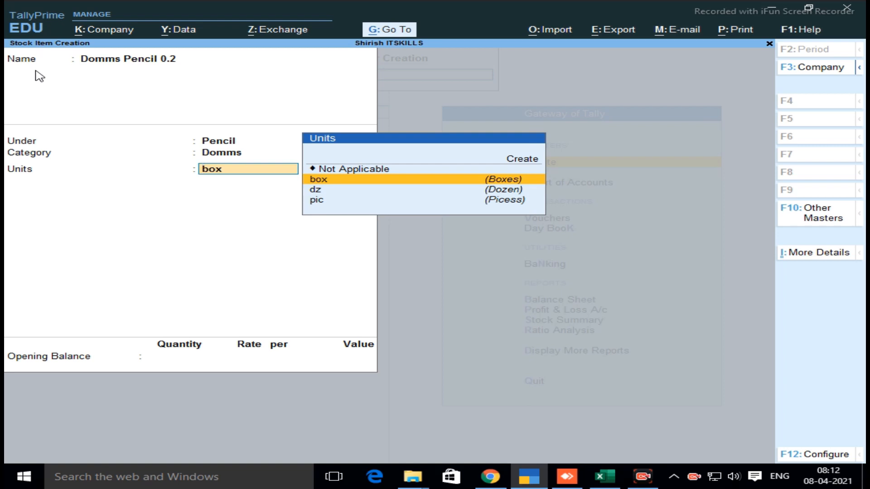
pyautogui.press('Return')
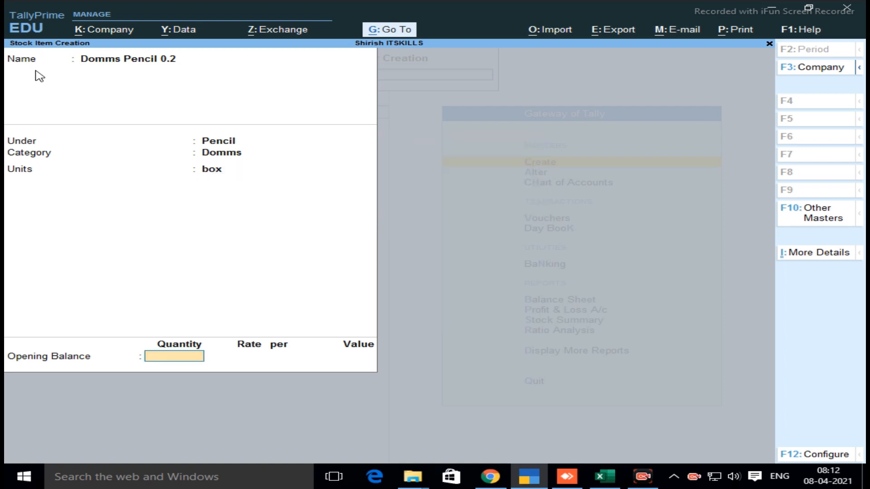
# Enter an opening balance of 1 box in the Andheri godown at a rate of 150.00 and save the Domms pencil item
pyautogui.write('1')
pyautogui.press('Return')
pyautogui.press('Return')
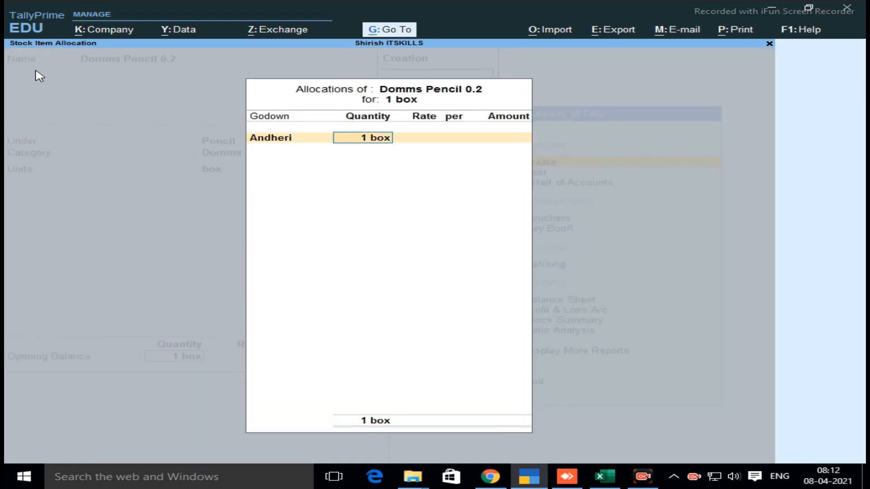
pyautogui.press('Return')
pyautogui.write('150')
pyautogui.press('Return')
pyautogui.press('Return')
pyautogui.press('Return')
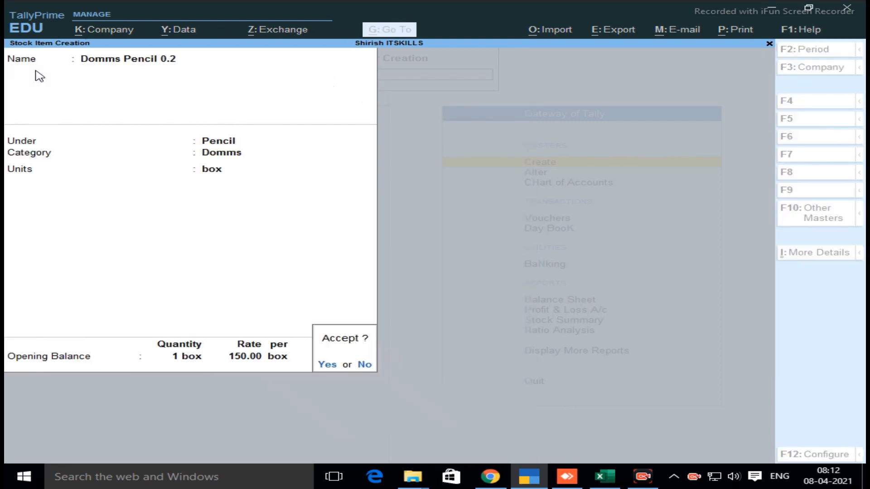
pyautogui.press('Return')
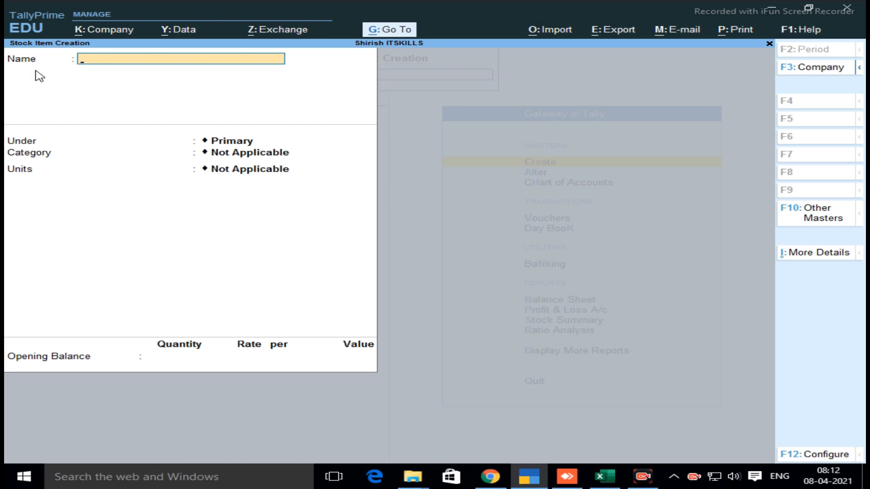
# Name the next stock item Shivam Note Book 100pages
pyautogui.write('Shivam Note Book')
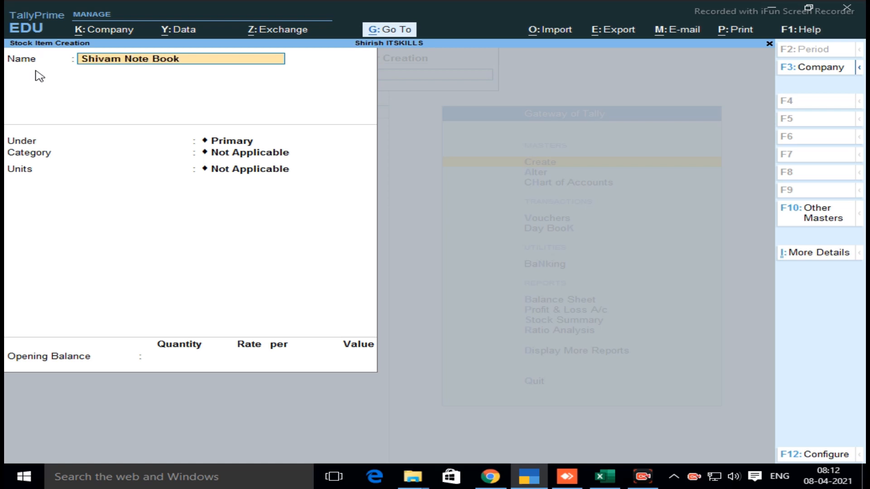
pyautogui.write(' 100pages')
pyautogui.press('Return')
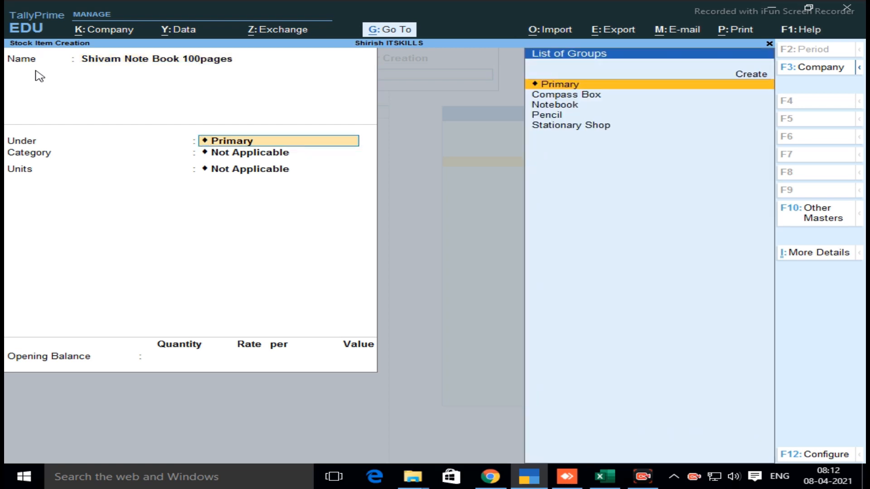
# Place the Shivam notebook item under the Notebook group, with category Shivam Notekbook and unit dz
pyautogui.press('Down')
pyautogui.press('Down')
pyautogui.press('Down')
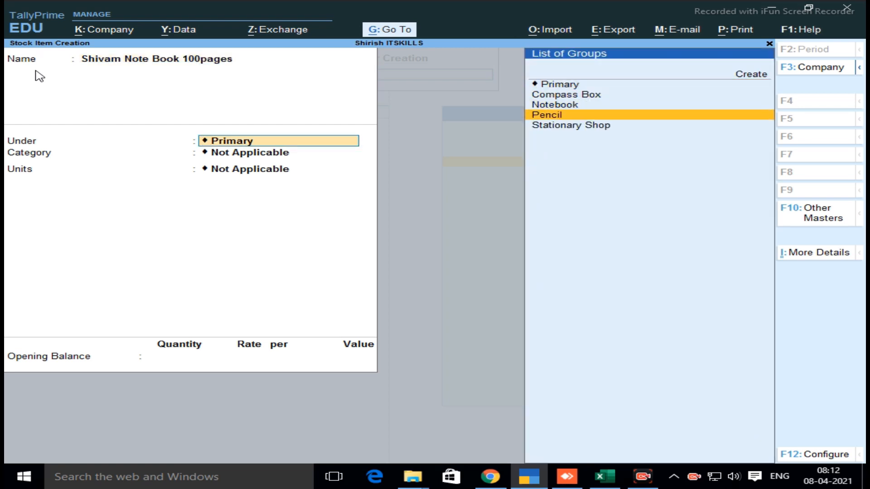
pyautogui.press('Up')
pyautogui.press('Return')
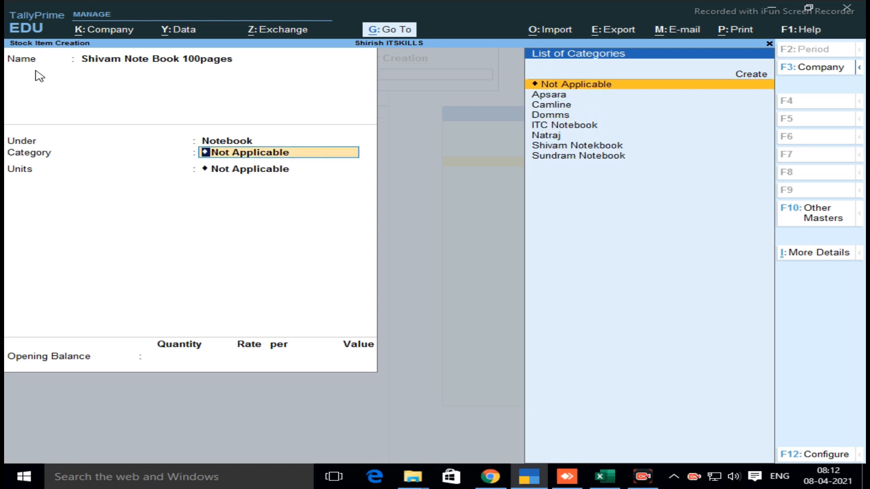
pyautogui.write('Sh')
pyautogui.press('Return')
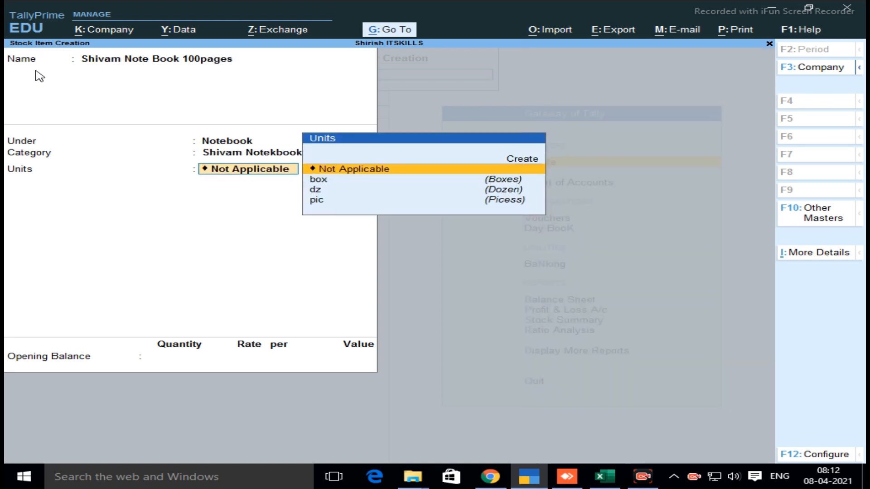
pyautogui.press('Down')
pyautogui.press('Down')
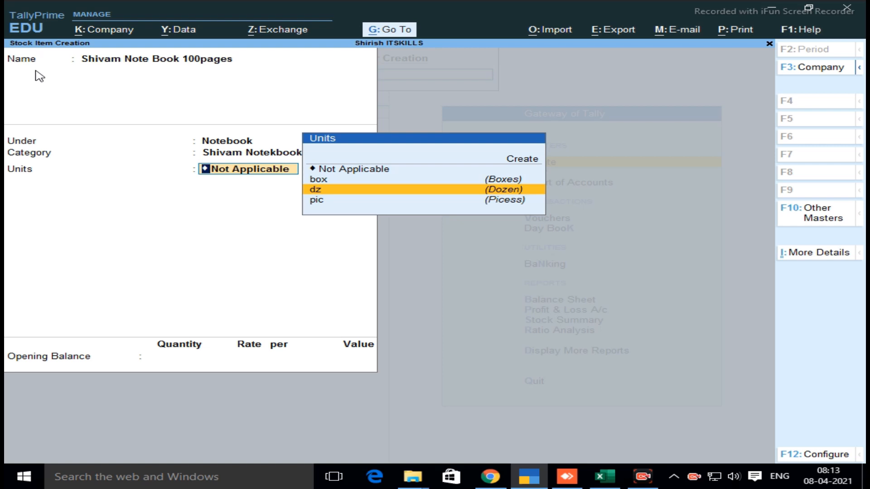
pyautogui.press('Return')
# Enter an opening balance of 2 dz in the Andheri godown at a rate of 100.00 and save the Shivam notebook item
pyautogui.write('2')
pyautogui.press('Return')
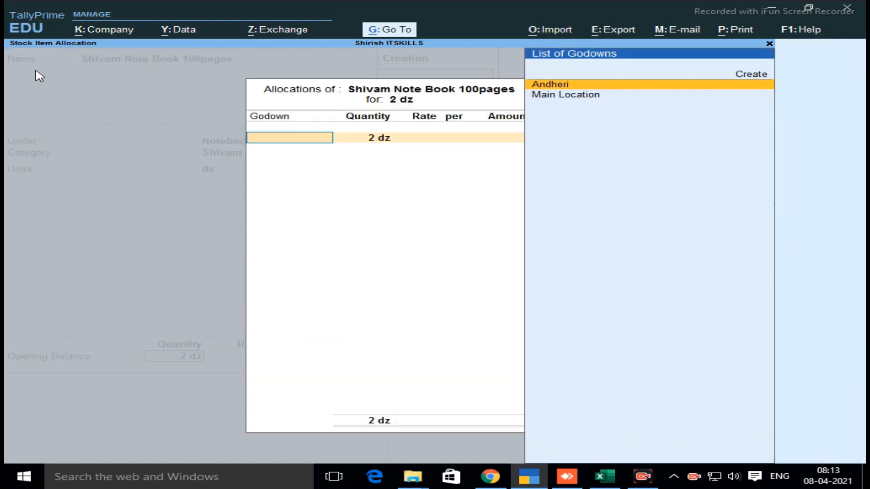
pyautogui.press('Return')
pyautogui.press('Return')
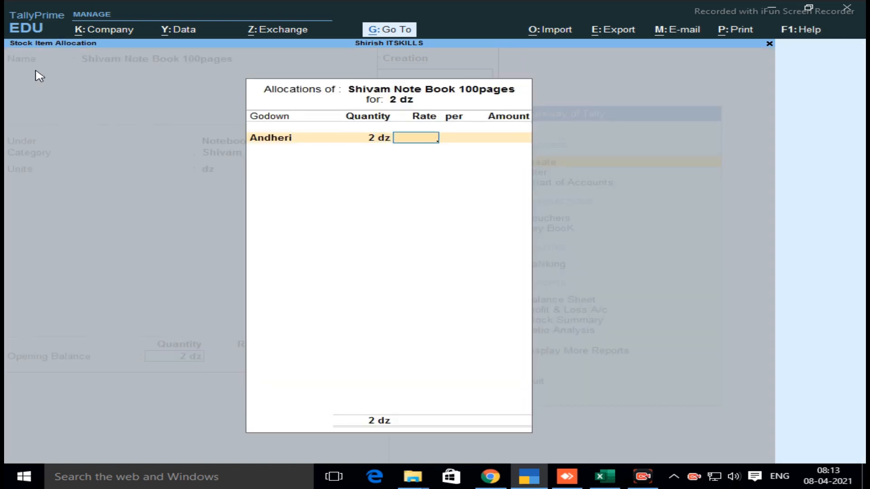
pyautogui.write('100')
pyautogui.press('Return')
pyautogui.press('Return')
pyautogui.press('Return')
pyautogui.press('Return')
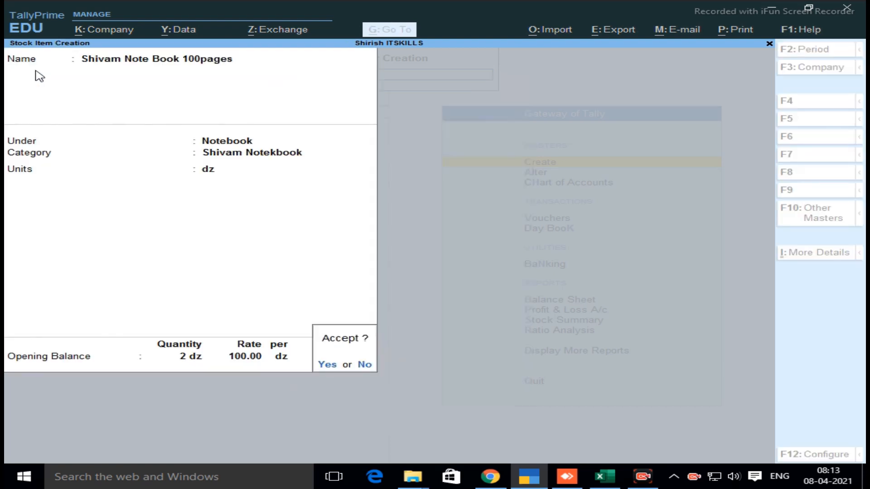
pyautogui.press('Return')
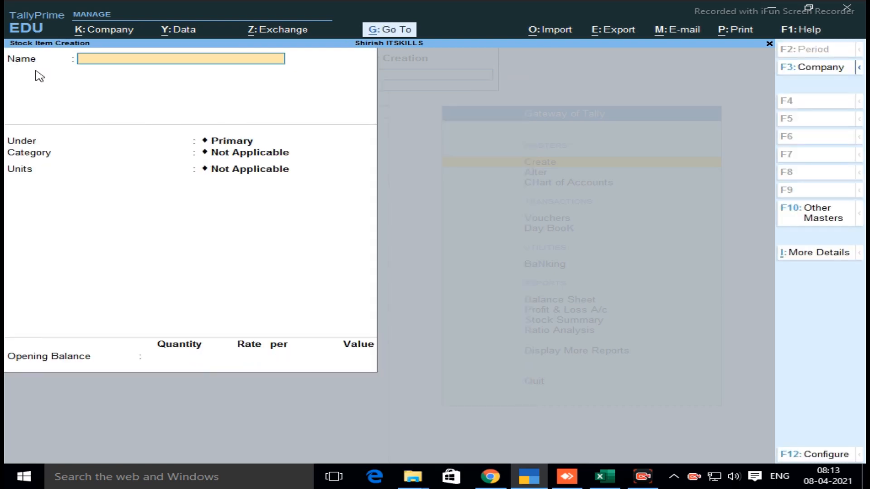
# Name the next stock item Sundram Note Book 100pages
pyautogui.write('Sundram Note Book 100pages')
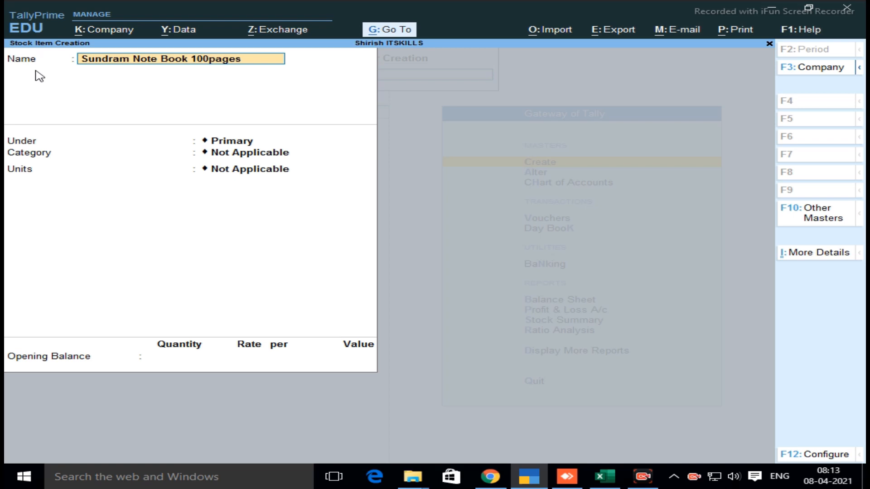
pyautogui.press('Return')
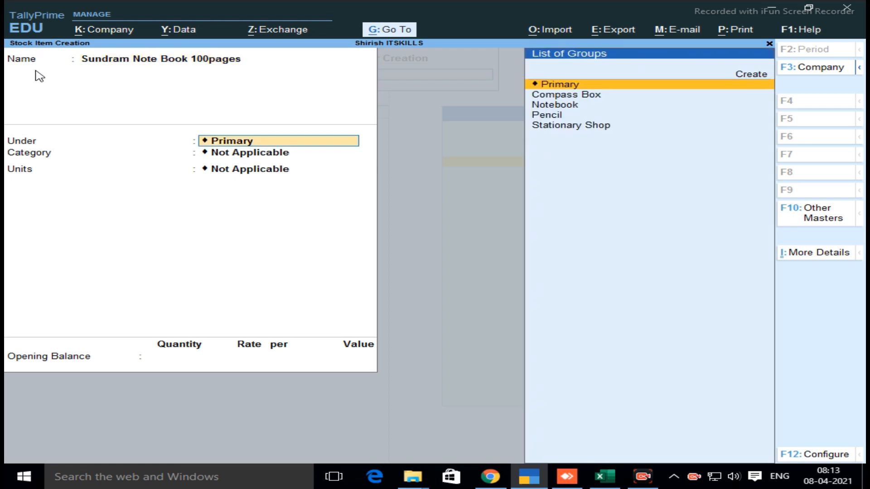
# Place the Sundram notebook item under the Notebook group, with category Sundram Notebook and unit box
pyautogui.press('Down')
pyautogui.press('Down')
pyautogui.press('Return')
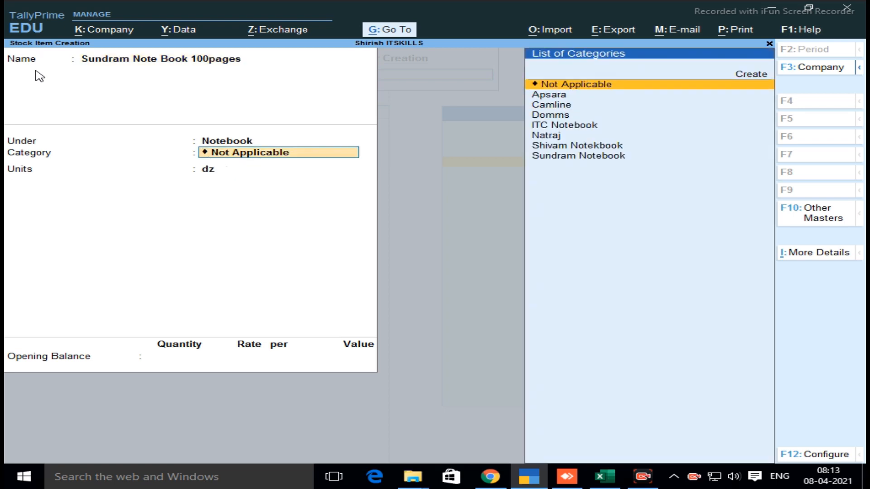
pyautogui.write('Su')
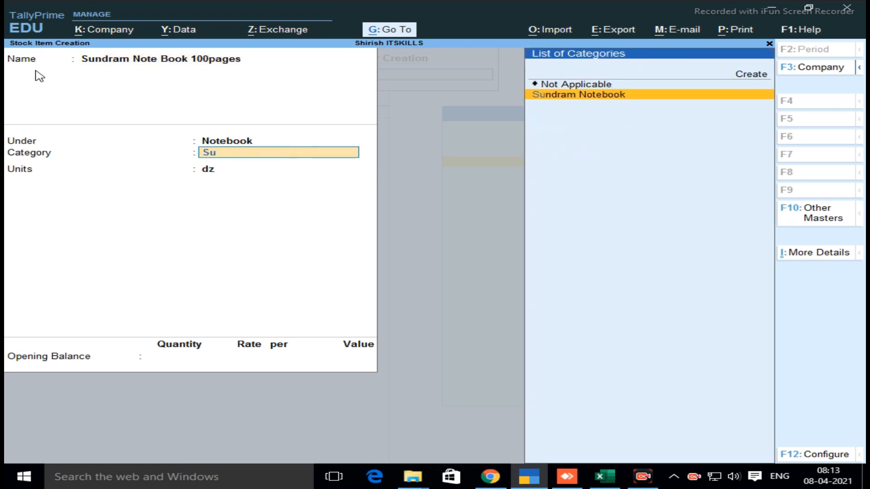
pyautogui.press('Return')
pyautogui.press('Up')
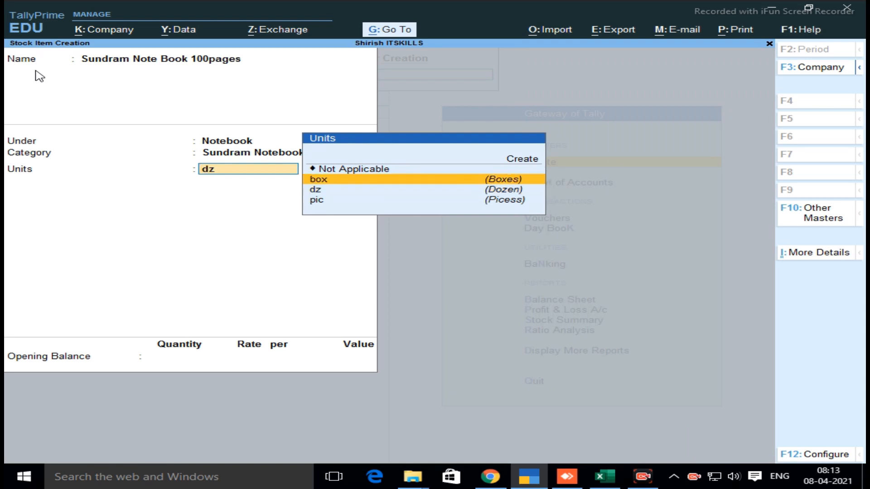
pyautogui.press('Return')
# Enter an opening balance of 1 box in the Andheri godown at a rate of 250.00 and save the Sundram notebook item
pyautogui.write('1')
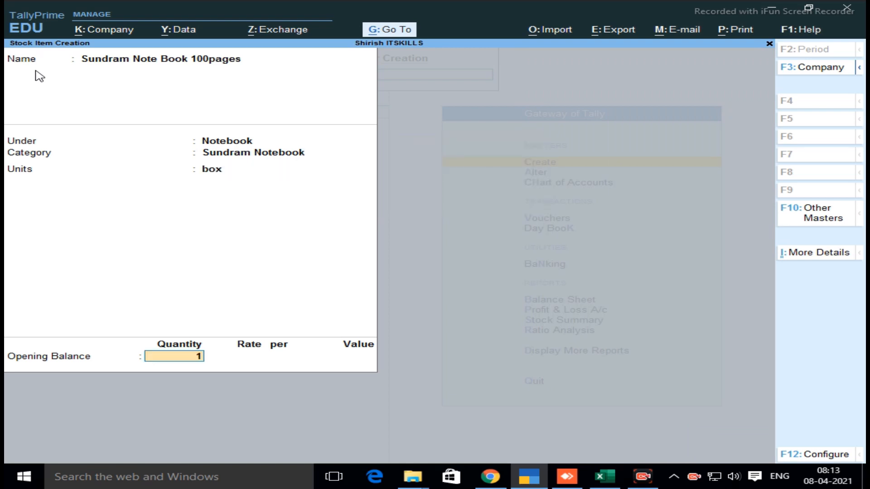
pyautogui.press('Return')
pyautogui.press('Return')
pyautogui.press('Return')
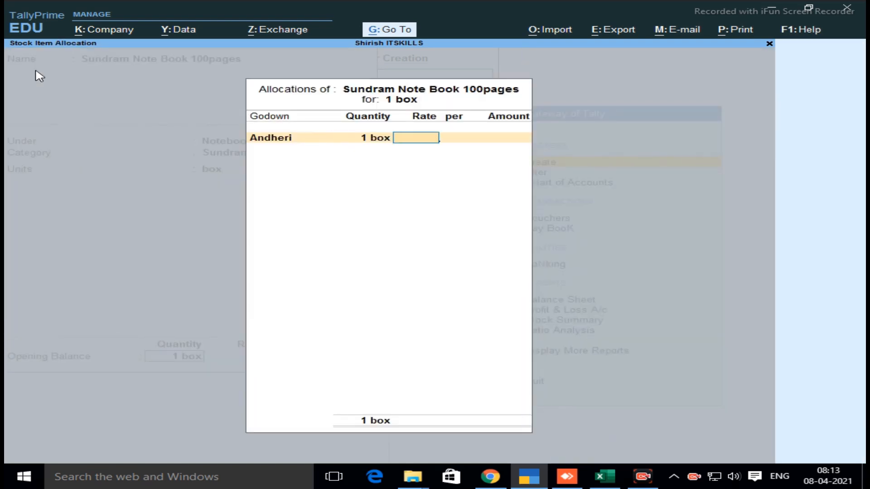
pyautogui.write('250')
pyautogui.press('Return')
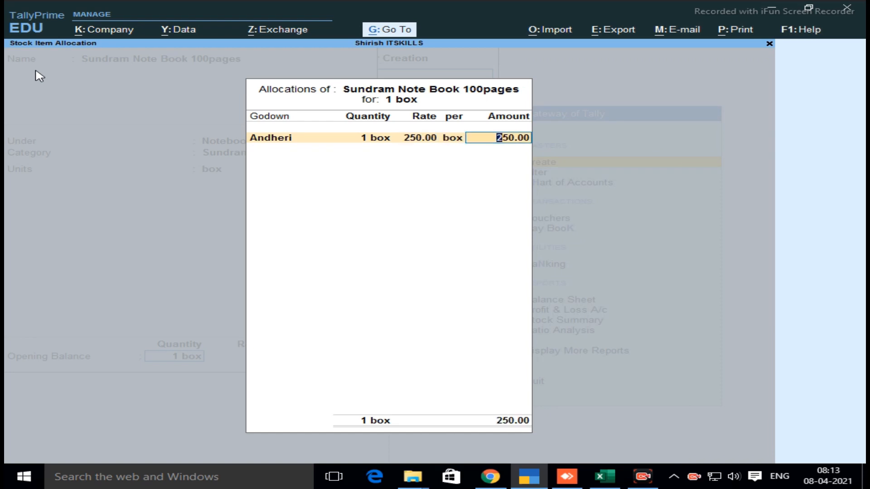
pyautogui.press('Return')
pyautogui.press('Return')
pyautogui.write('y')
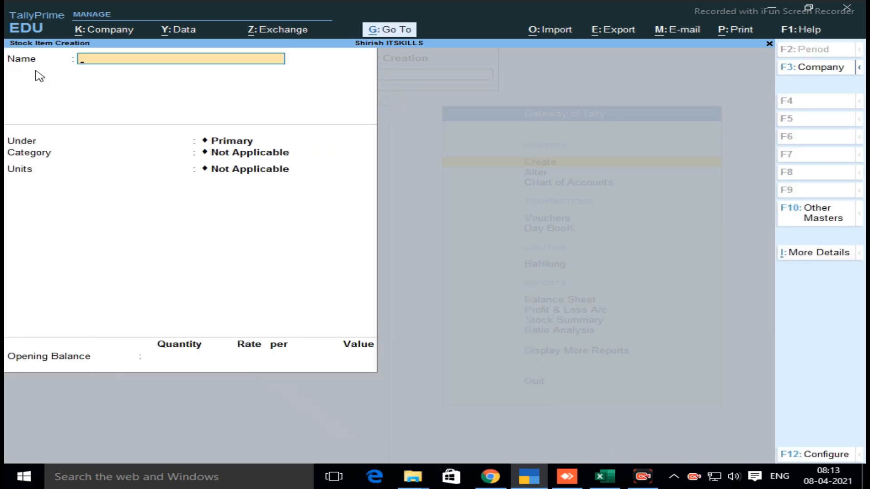
pyautogui.write('Itc Note Book 100pages')
# Name the next stock item Itc Note Book 100pages
pyautogui.press('Return')
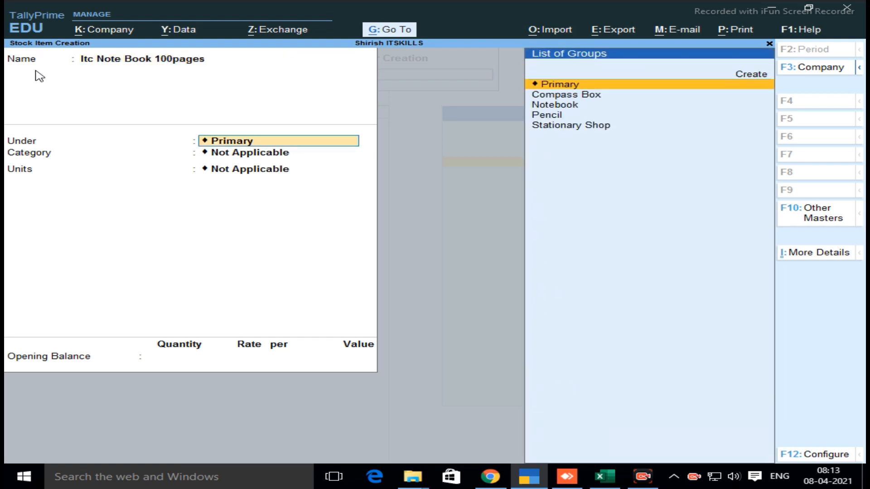
# Place the Itc notebook item under the Notebook group, with category ITC Notebook and unit box
pyautogui.press('Down')
pyautogui.press('Down')
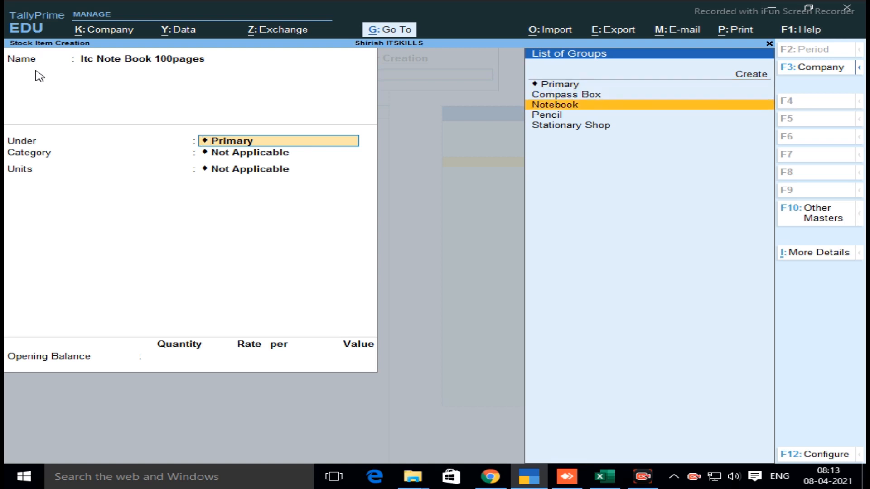
pyautogui.press('Return')
pyautogui.write('it')
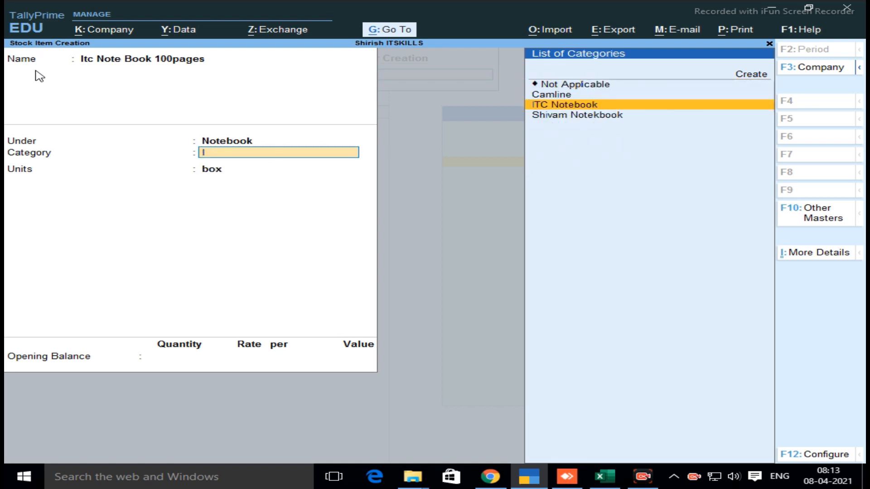
pyautogui.press('Return')
# Enter an opening balance of 1 box in the Andheri godown at a rate of 150.00 and save the Itc notebook item
pyautogui.press('Return')
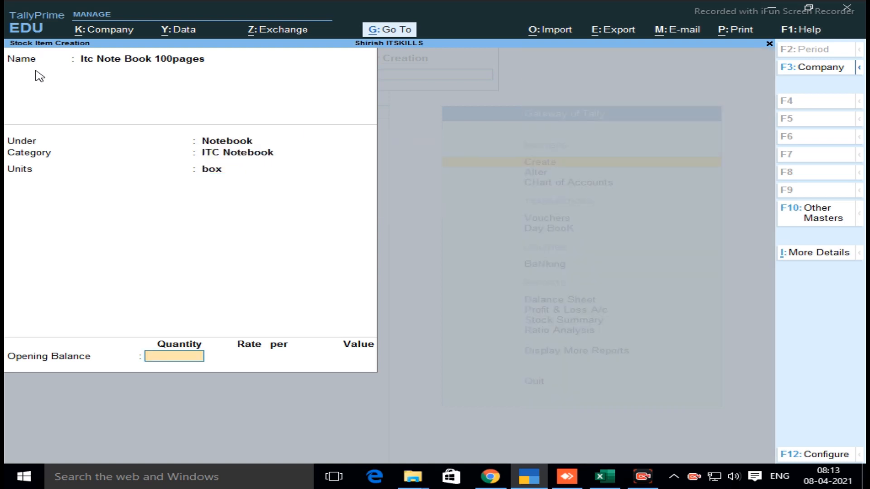
pyautogui.write('1')
pyautogui.press('Return')
pyautogui.press('Return')
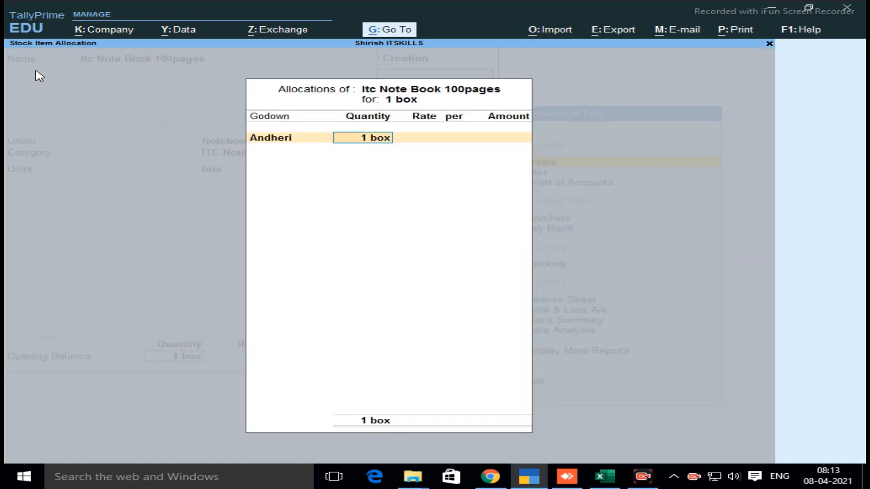
pyautogui.press('Return')
pyautogui.write('150')
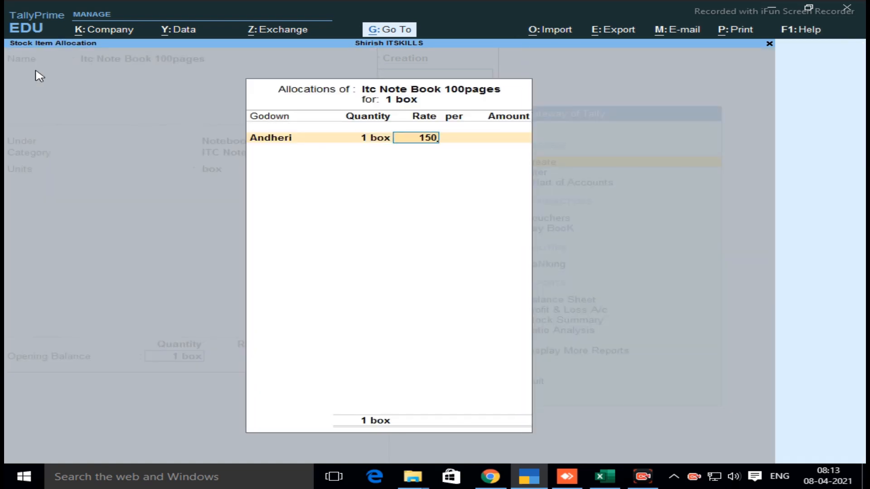
pyautogui.press('BackSpace')
pyautogui.press('Return')
pyautogui.press('BackSpace')
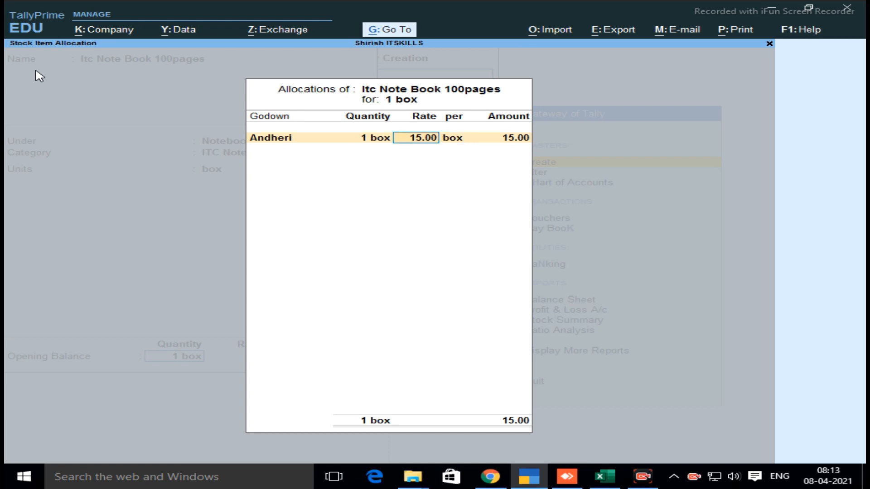
pyautogui.write('150')
pyautogui.press('Return')
pyautogui.press('Return')
pyautogui.press('Return')
pyautogui.press('Return')
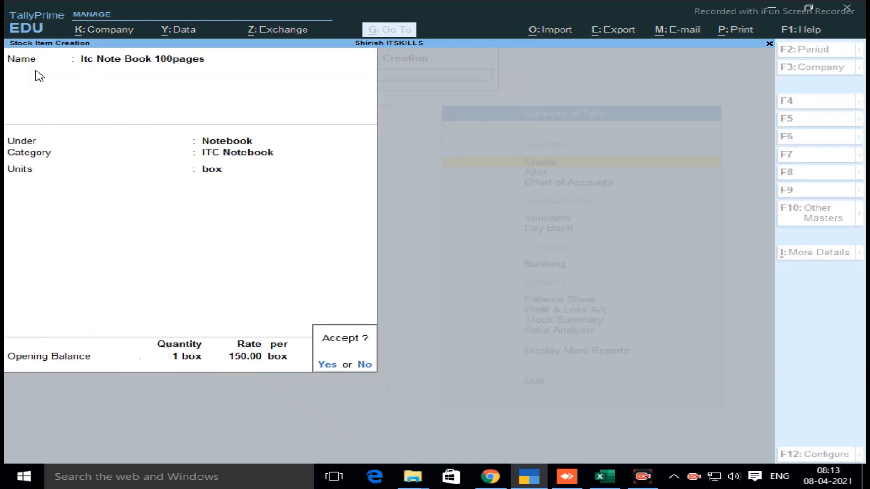
pyautogui.press('Return')
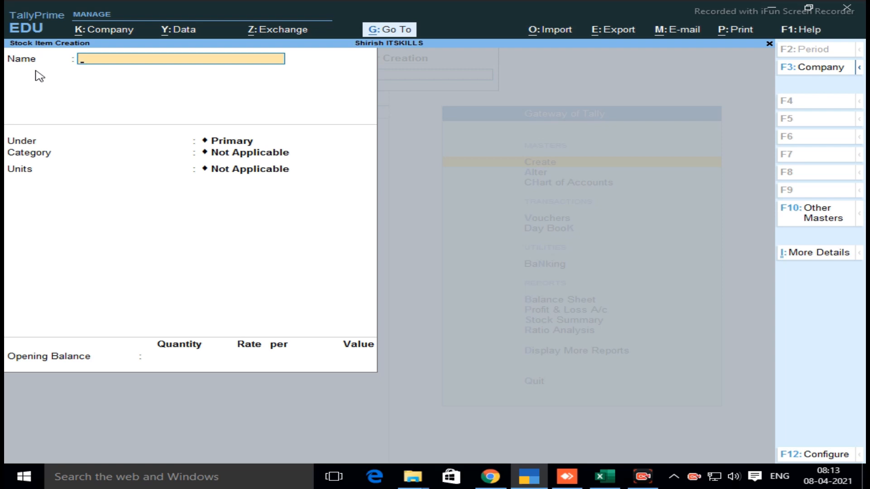
# Name the next stock item Apsra Compassbox
pyautogui.write('Apsra Compassbox')
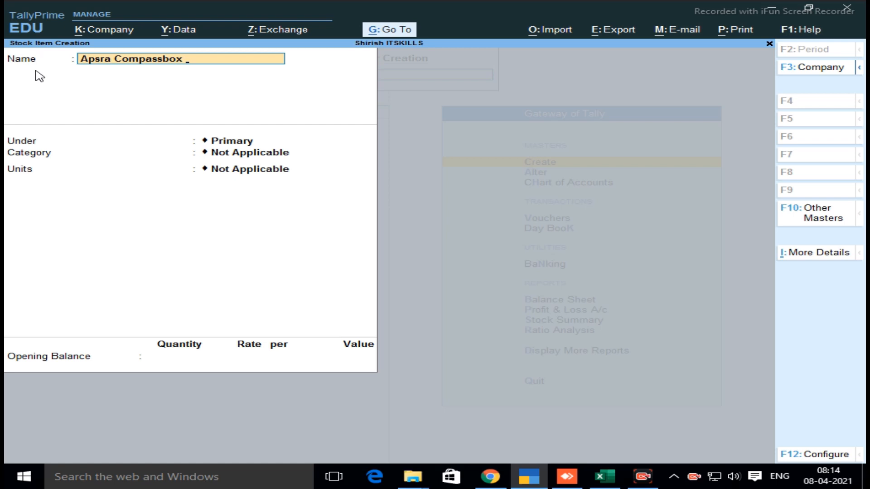
pyautogui.press('Return')
# Place the Apsra Compassbox item under the Compass Box group, with category Apsara and unit pic
pyautogui.press('Down')
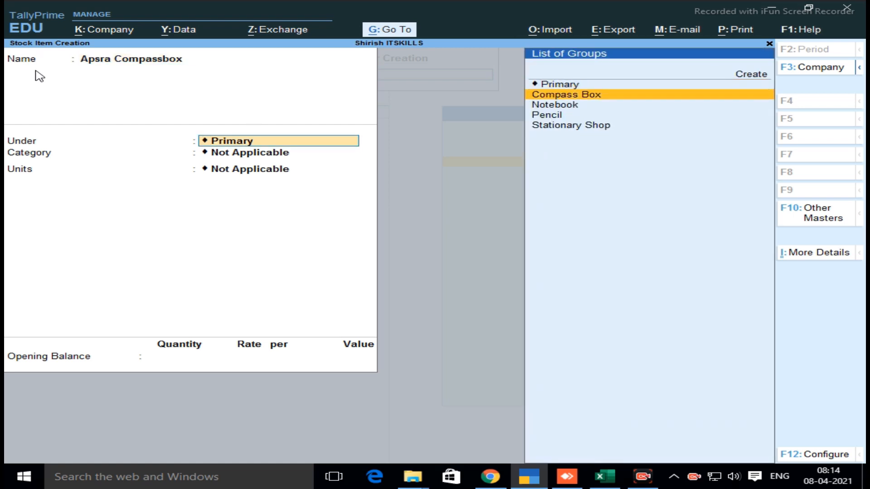
pyautogui.press('Return')
pyautogui.press('Down')
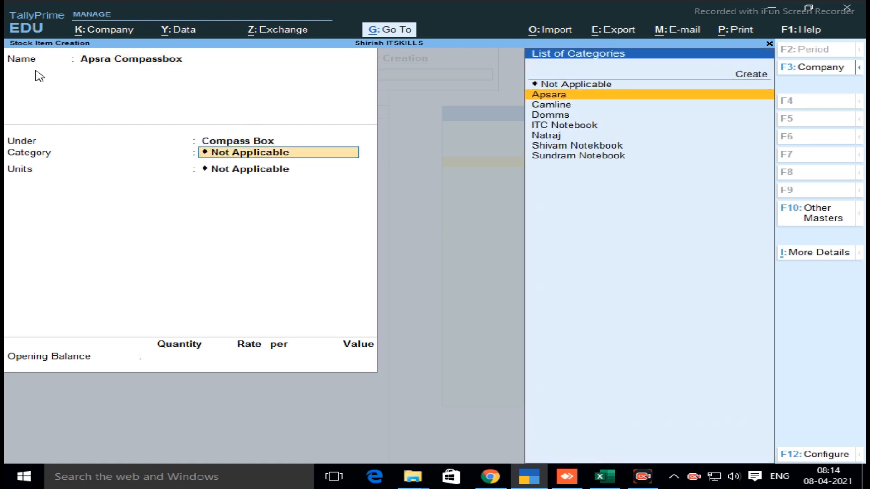
pyautogui.press('Return')
pyautogui.press('Down')
pyautogui.press('Down')
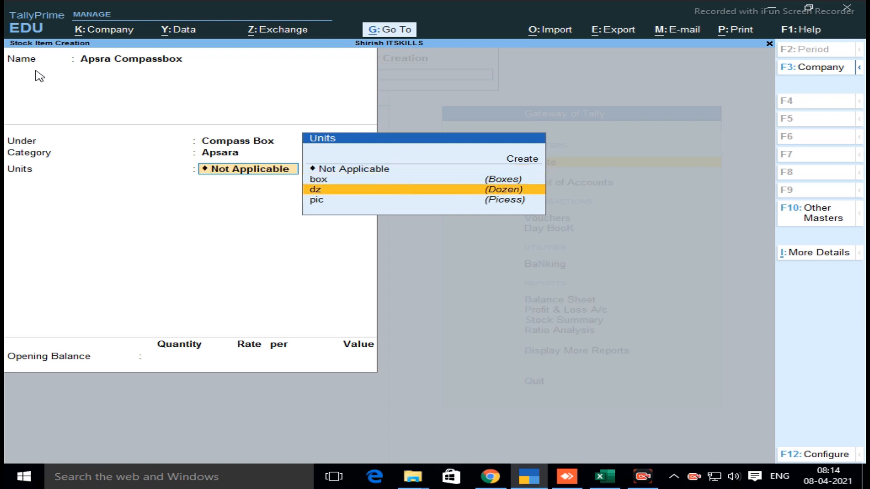
pyautogui.press('Down')
pyautogui.press('Return')
# Enter an opening balance of 10 pic in the Andheri godown at a rate of 100.00 and save the Apsra Compassbox item
pyautogui.write('10')
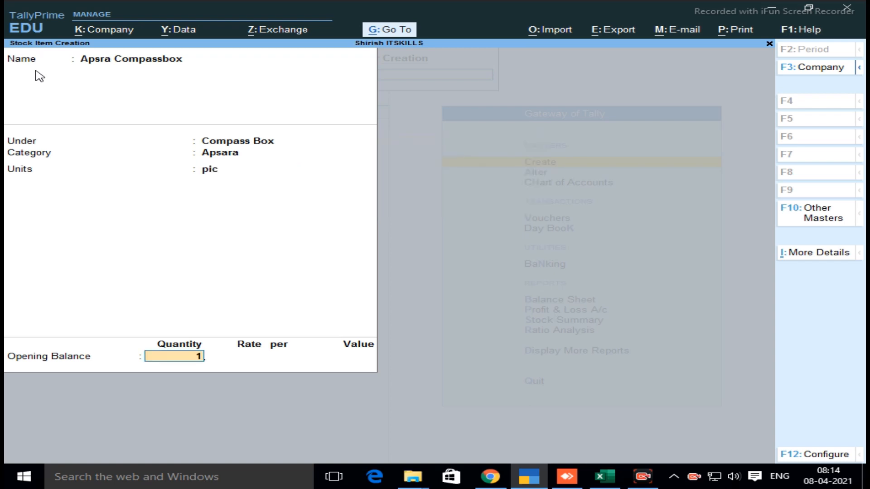
pyautogui.press('Return')
pyautogui.press('Return')
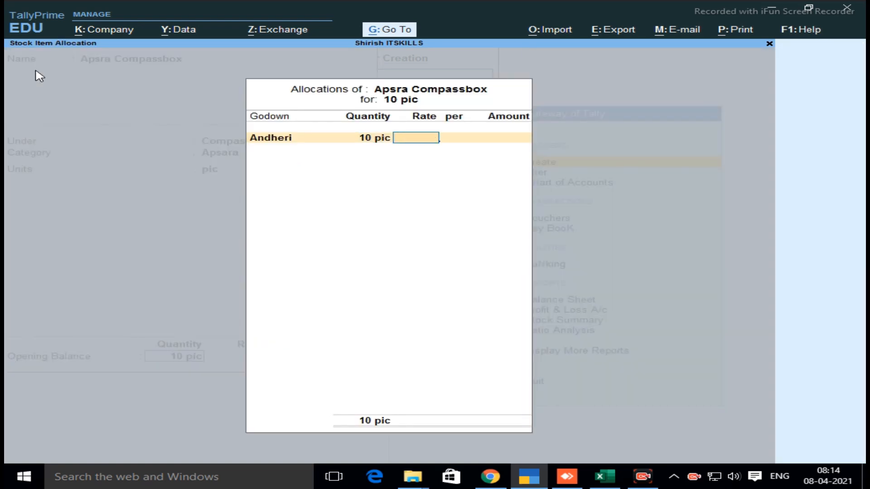
pyautogui.write('100')
pyautogui.press('Return')
pyautogui.press('Return')
pyautogui.press('Return')
pyautogui.press('Return')
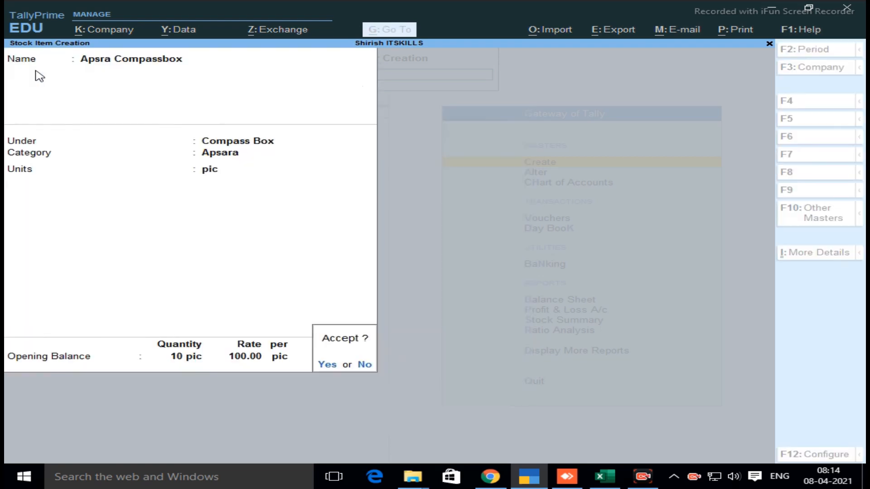
pyautogui.press('Return')
# Name the next stock item Camline Compass Box
pyautogui.write('Caml')
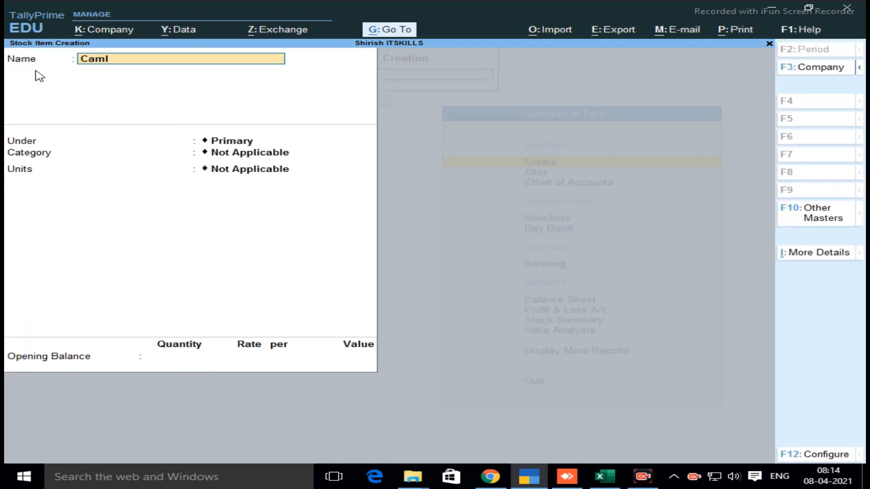
pyautogui.write('ine Compass Bo')
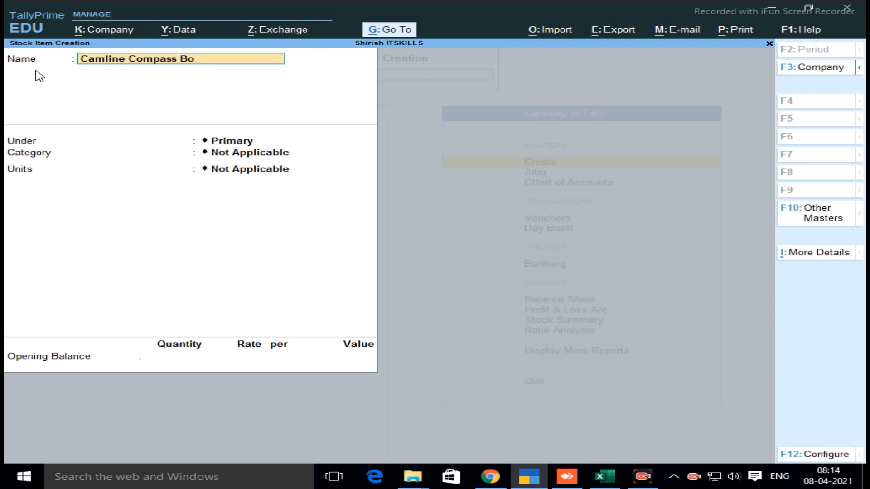
pyautogui.write('x')
pyautogui.press('Return')
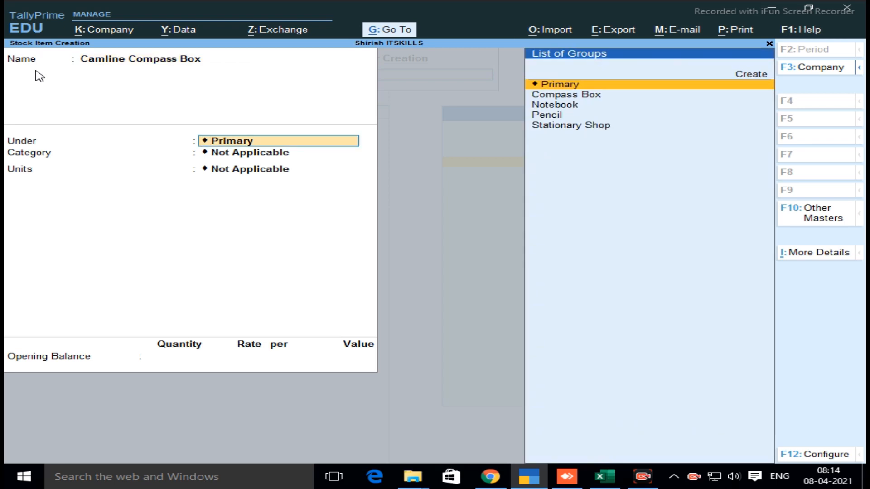
# Place the Camline Compass Box item under the Compass Box group, with category Camline and unit pic
pyautogui.press('Down')
pyautogui.press('Return')
pyautogui.press('Down')
pyautogui.press('Down')
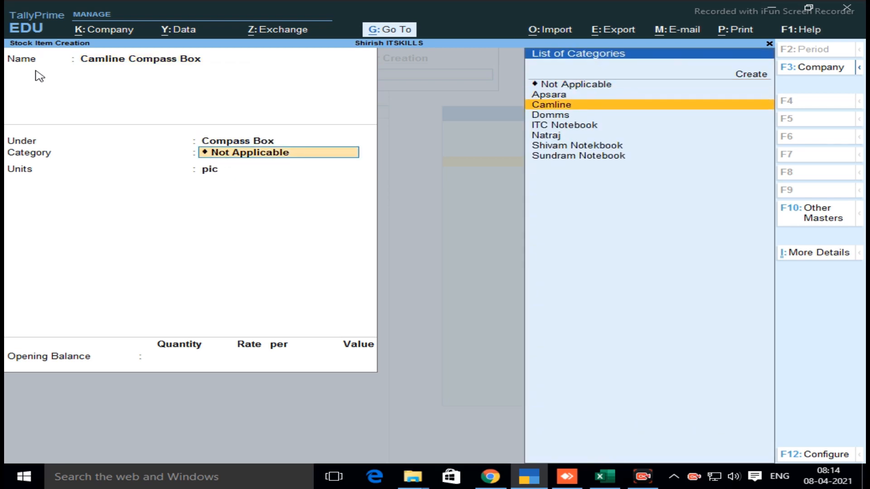
pyautogui.press('Return')
pyautogui.press('Up')
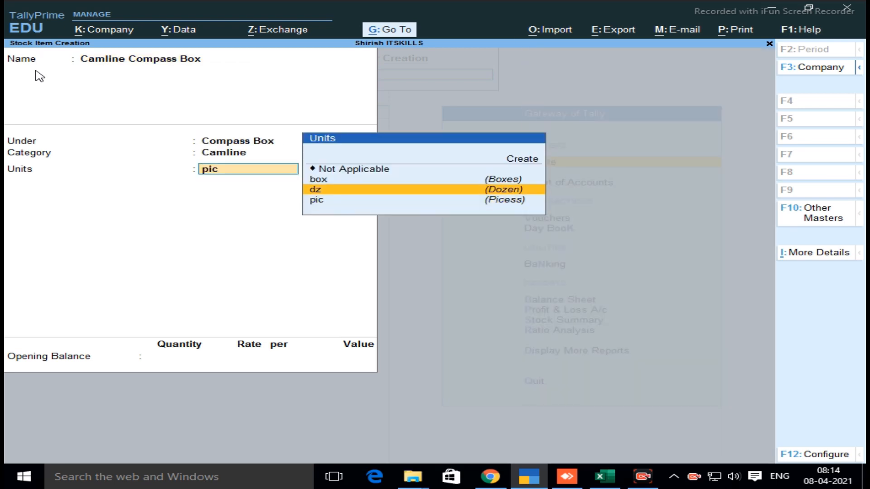
pyautogui.press('Down')
pyautogui.press('Return')
# Enter an opening balance of 1 pic in the Andheri godown at a rate of 20.00, save the Camline item and leave master creation
pyautogui.write('1')
pyautogui.press('Return')
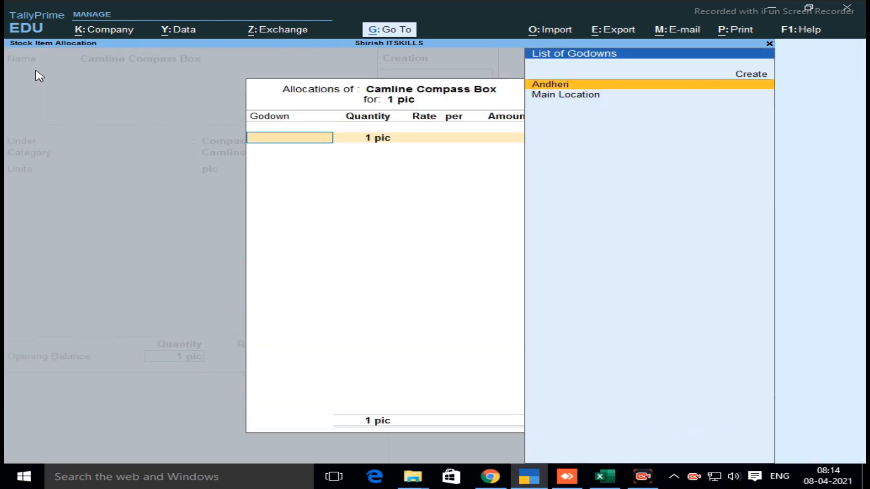
pyautogui.press('Return')
pyautogui.press('Return')
pyautogui.write('2')
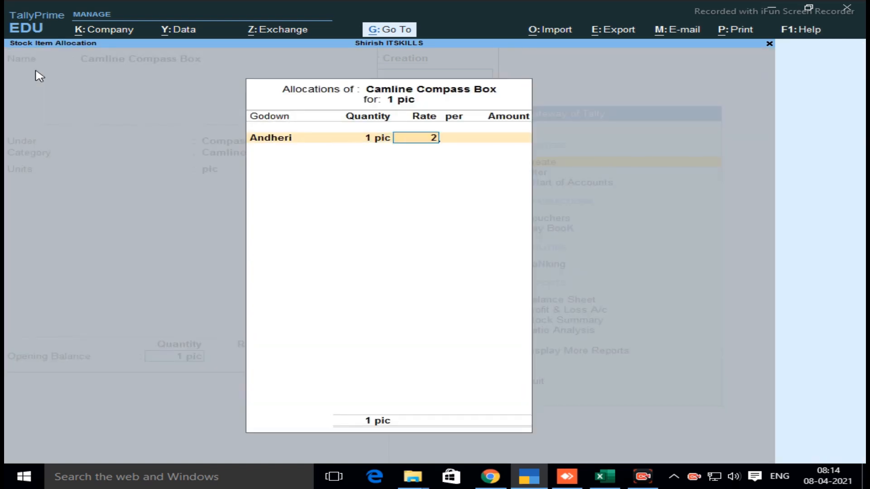
pyautogui.write('0')
pyautogui.press('Return')
pyautogui.press('Return')
pyautogui.press('Return')
pyautogui.press('Return')
pyautogui.press('Return')
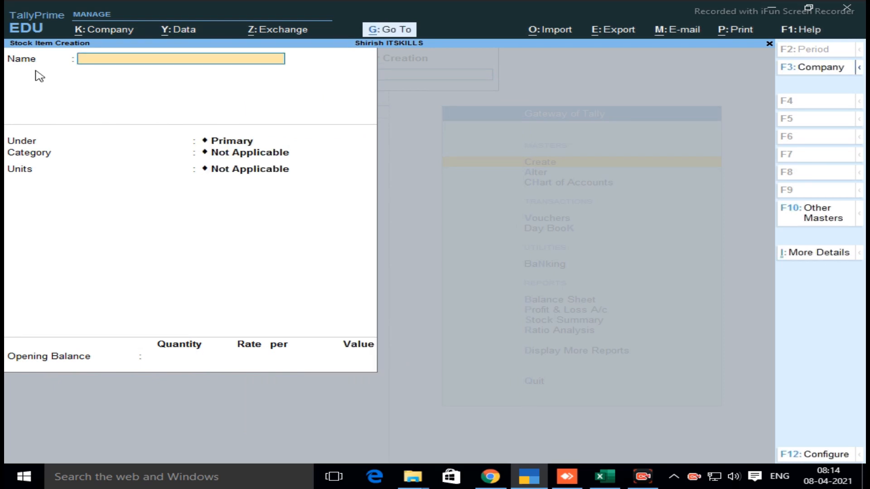
pyautogui.press('Escape')
pyautogui.press('Return')
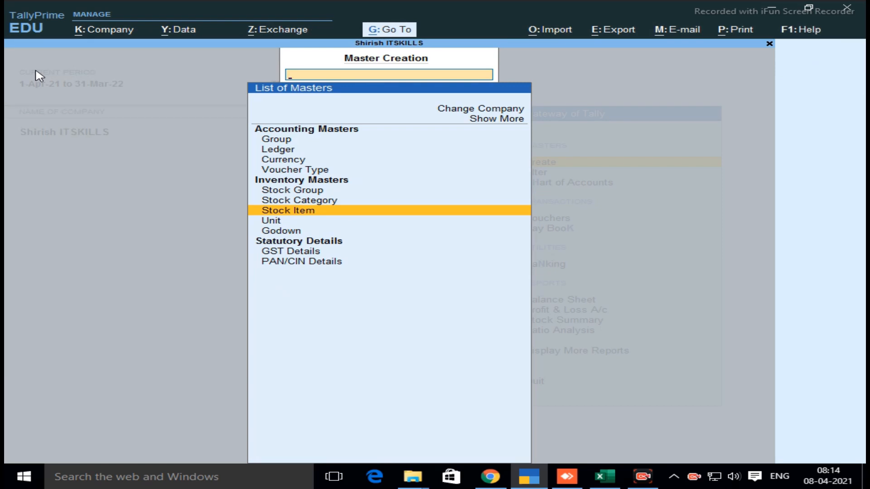
pyautogui.press('Escape')
pyautogui.press('Down')
pyautogui.press('Down')
pyautogui.press('Down')
pyautogui.press('Down')
pyautogui.press('Down')
pyautogui.press('Down')
pyautogui.press('Down')
pyautogui.press('Down')
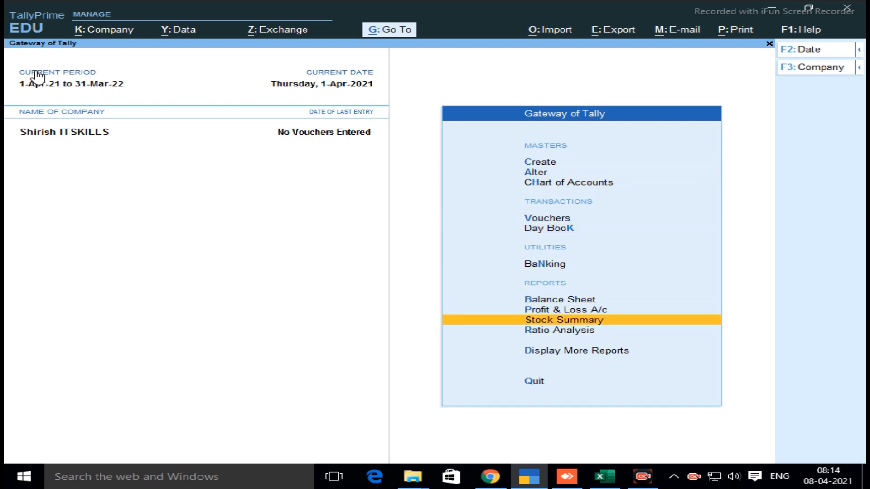
pyautogui.press('Up')
pyautogui.press('Up')
pyautogui.press('Up')
pyautogui.press('Up')
pyautogui.press('Up')
pyautogui.press('Up')
pyautogui.press('Up')
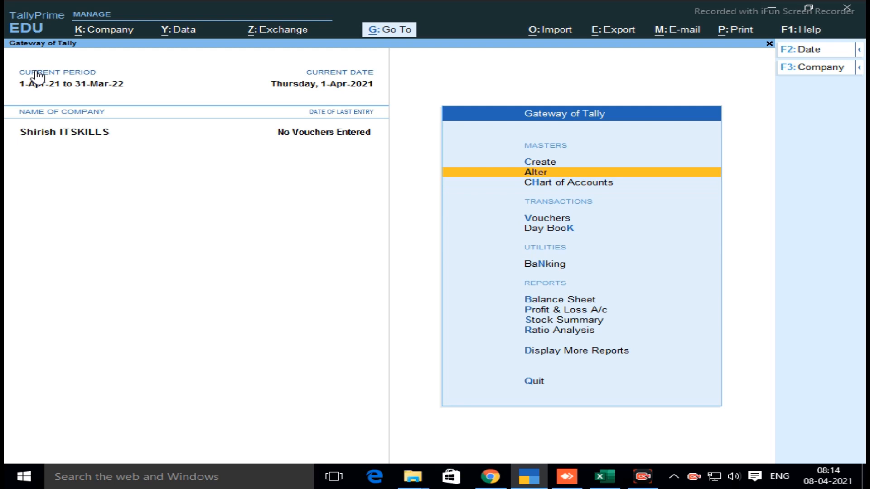
pyautogui.press('Up')
pyautogui.press('Return')
pyautogui.press('Down')
pyautogui.press('Down')
pyautogui.press('Down')
pyautogui.press('Down')
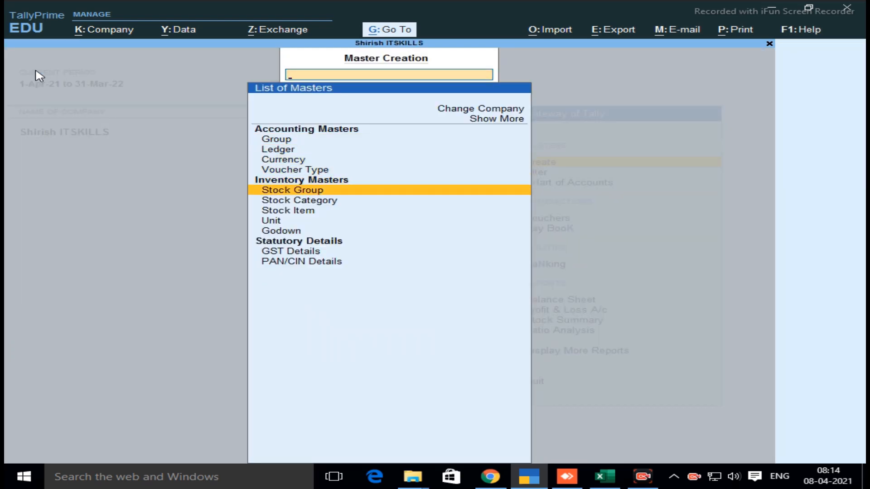
# Open the Stock Summary report and drill down into the Stationary Shop group to review its subgroups
pyautogui.click(387, 30)
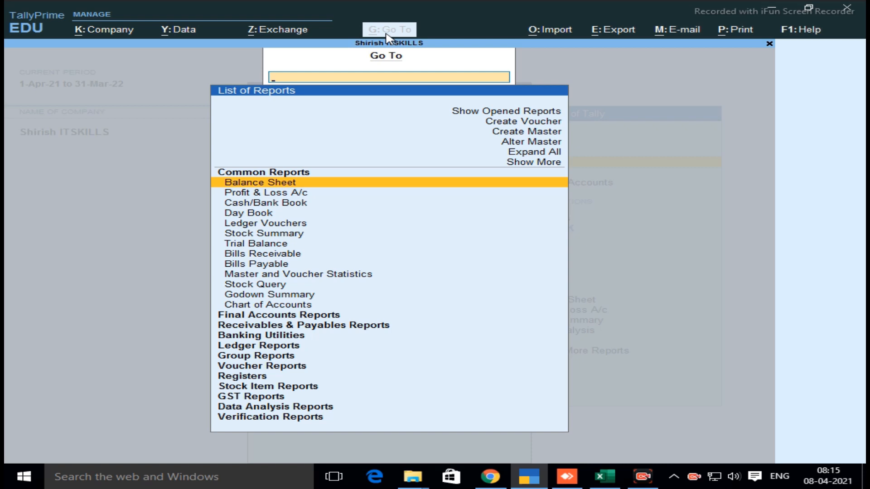
pyautogui.write('Sto')
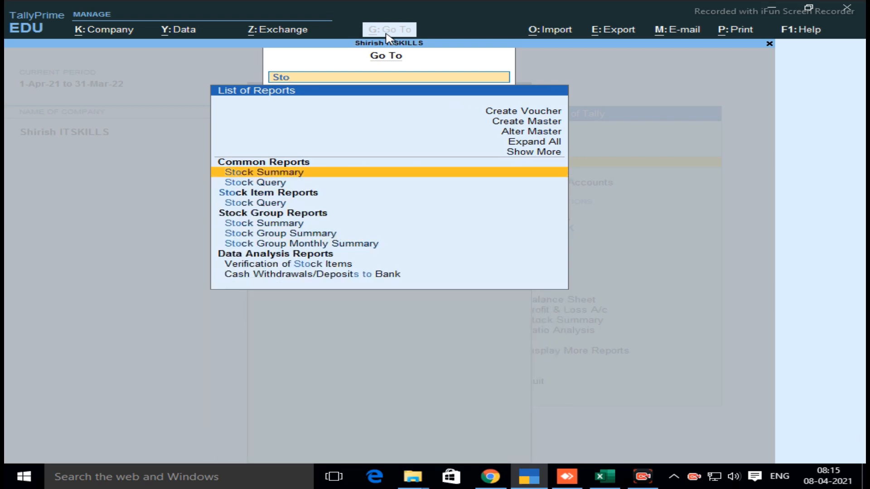
pyautogui.press('Return')
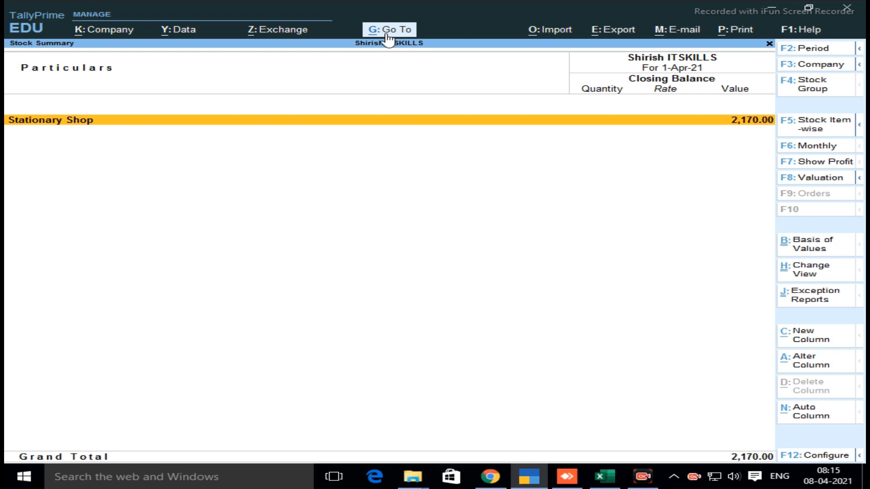
pyautogui.press('Return')
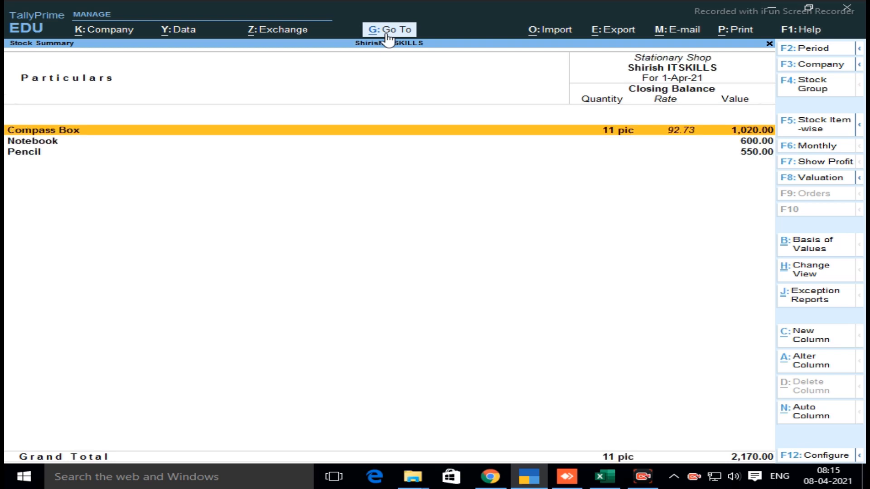
pyautogui.press('Down')
pyautogui.press('Down')
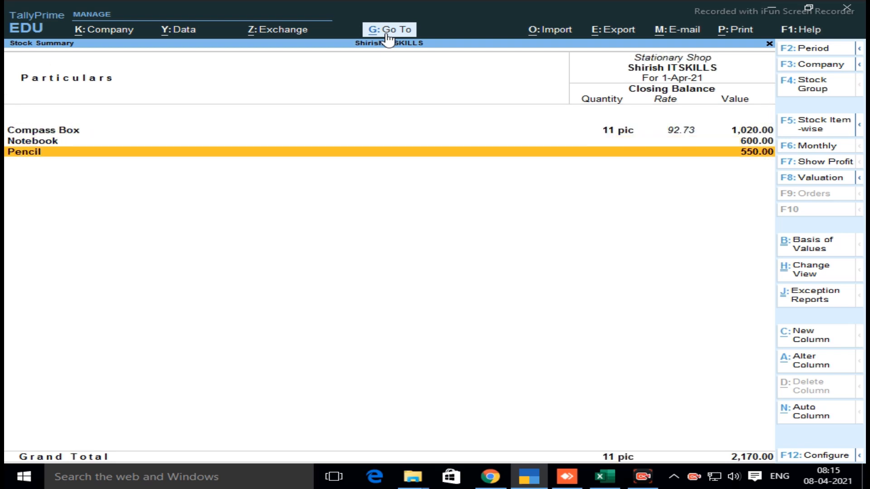
pyautogui.press('Up')
pyautogui.press('Down')
pyautogui.press('Up')
pyautogui.press('Up')
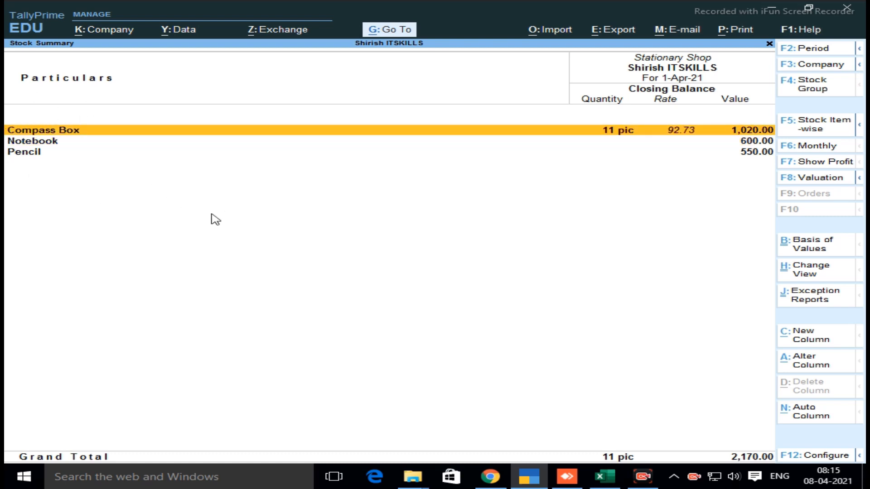
# Examine the closing balances of the stock items in the Compass Box group
pyautogui.press('Return')
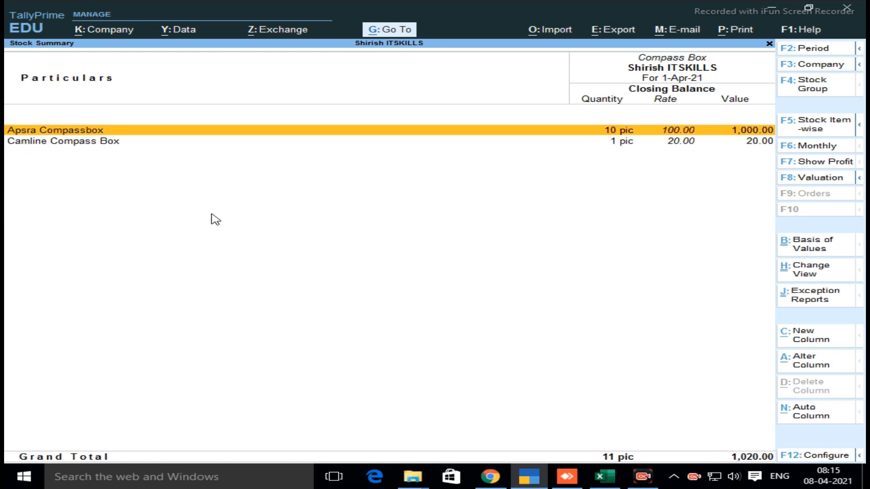
pyautogui.press('Down')
pyautogui.press('Up')
pyautogui.press('Down')
pyautogui.press('Up')
pyautogui.press('Down')
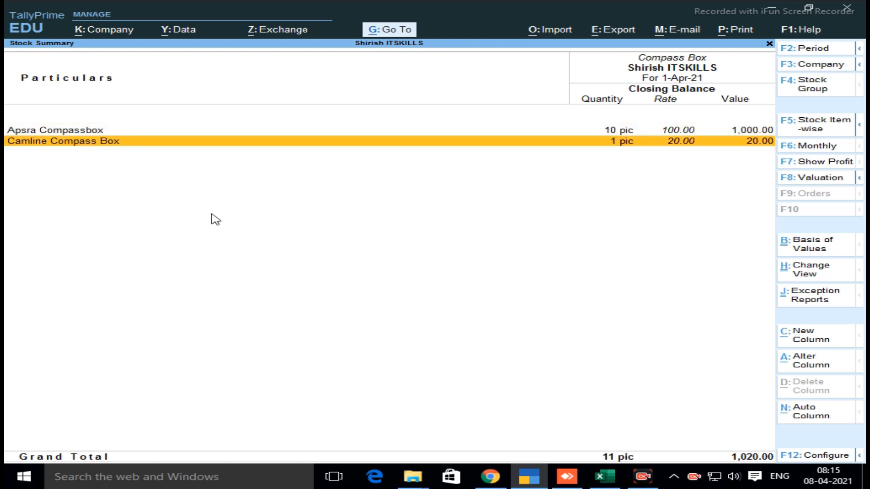
# Go back to the subgroups and examine the closing balances of the Notebook group's items
pyautogui.press('Escape')
pyautogui.press('Down')
pyautogui.press('Return')
pyautogui.press('Down')
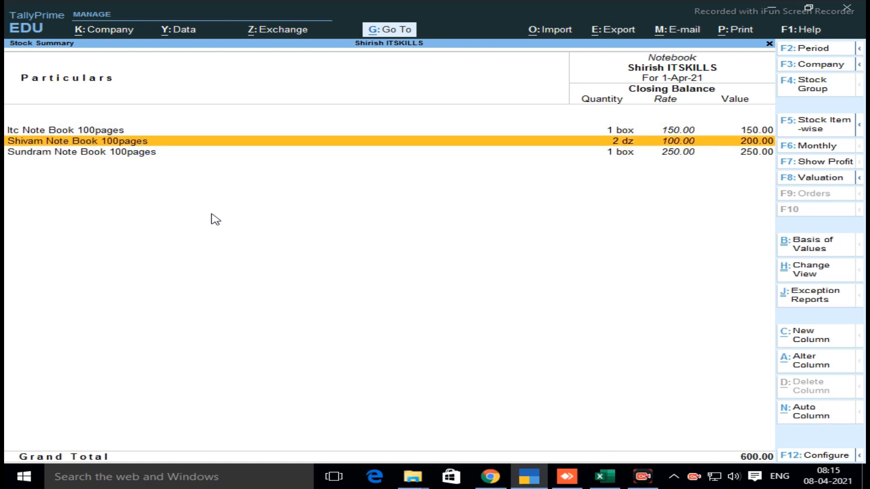
pyautogui.press('Down')
# Go back to the subgroups and examine the closing balances of the Pencil group's items
pyautogui.press('Escape')
pyautogui.press('Down')
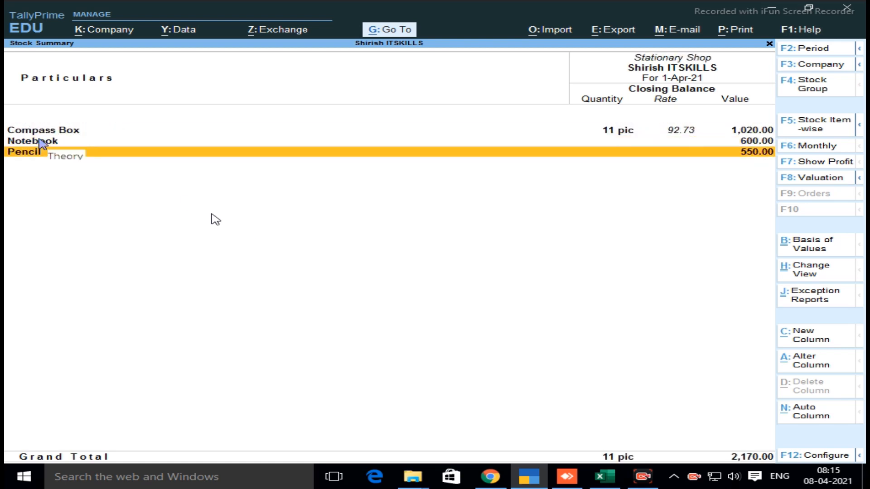
pyautogui.press('Return')
pyautogui.press('Down')
pyautogui.press('Down')
pyautogui.press('Down')
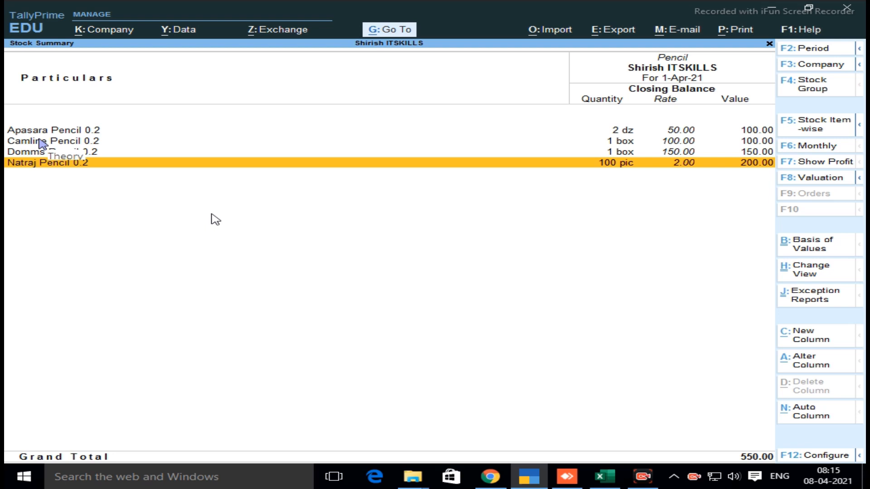
pyautogui.press('Escape')
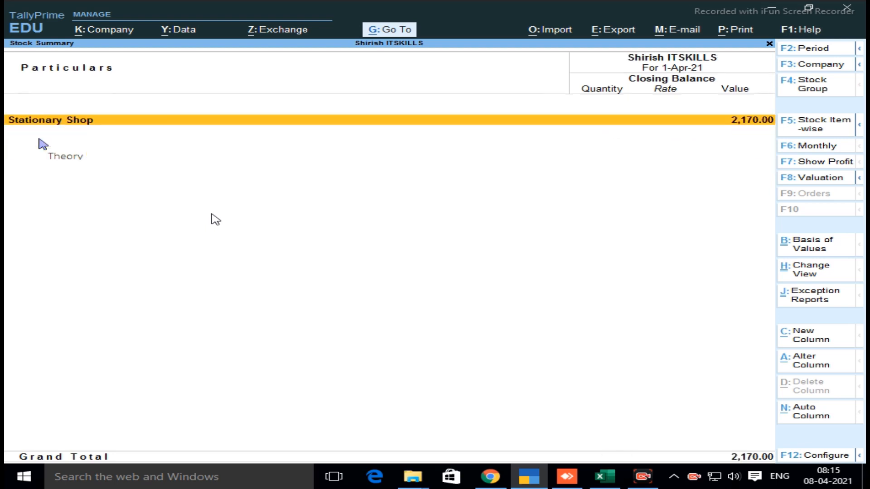
# Return to the Gateway of Tally and reopen the Stock Summary report from there
pyautogui.press('Escape')
pyautogui.press('c')
pyautogui.press('Escape')
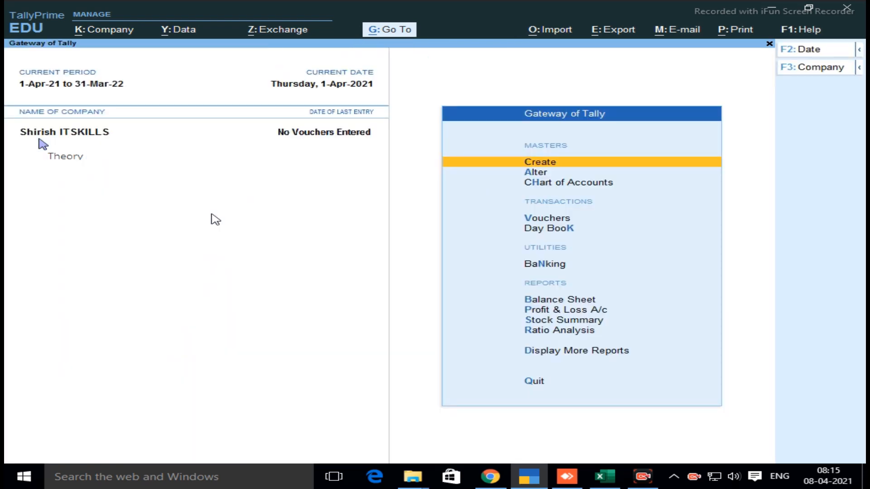
pyautogui.press('Down')
pyautogui.press('Down')
pyautogui.press('Down')
pyautogui.press('Down')
pyautogui.press('Down')
pyautogui.press('Down')
pyautogui.press('Down')
pyautogui.press('Down')
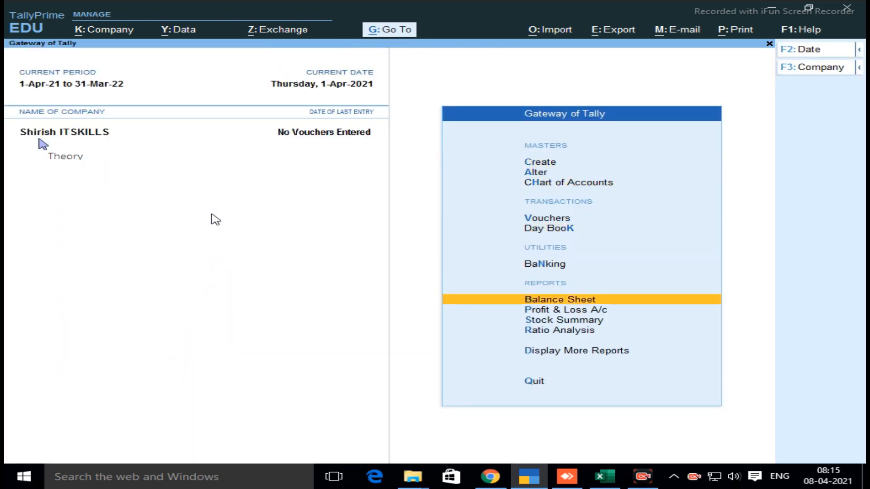
pyautogui.press('Return')
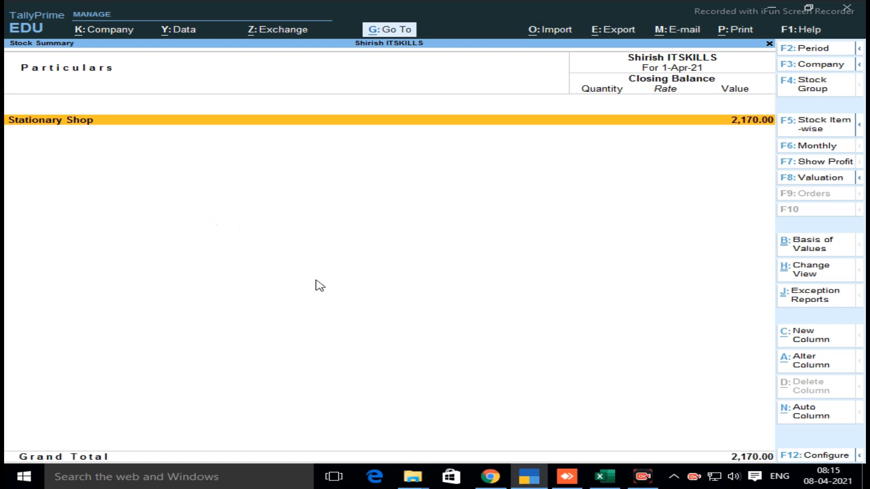
# Show the Stock Summary item-wise and go through the closing quantities, rates and values of all stock items
pyautogui.click(823, 134)
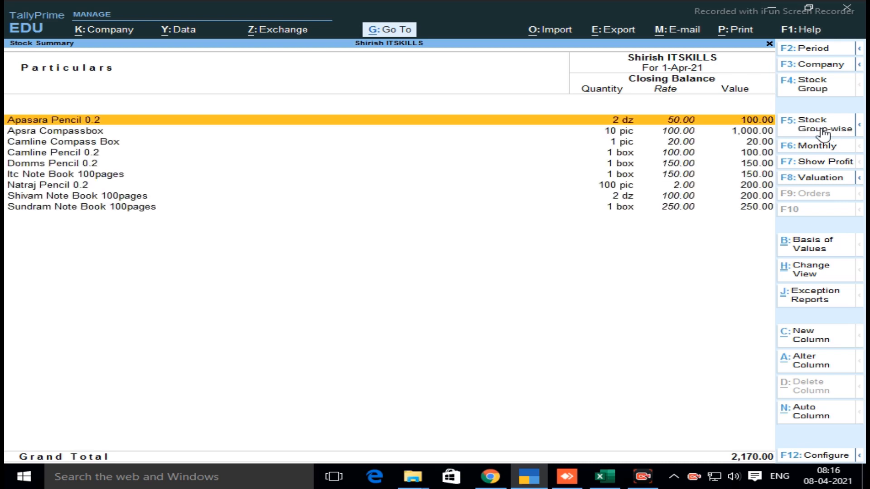
pyautogui.press('Down')
pyautogui.press('Down')
pyautogui.press('Down')
pyautogui.press('Down')
pyautogui.press('Down')
pyautogui.press('Down')
pyautogui.press('Down')
pyautogui.press('Down')
pyautogui.press('Up')
pyautogui.press('Up')
pyautogui.press('Up')
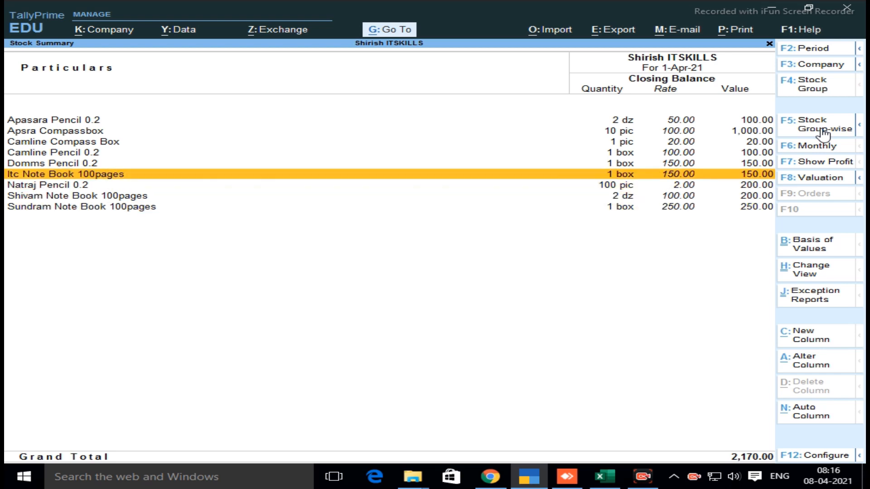
pyautogui.press('Up')
pyautogui.press('Up')
pyautogui.press('Up')
pyautogui.press('Up')
pyautogui.press('Down')
pyautogui.press('Down')
pyautogui.press('Down')
pyautogui.press('Down')
pyautogui.press('Down')
pyautogui.press('Down')
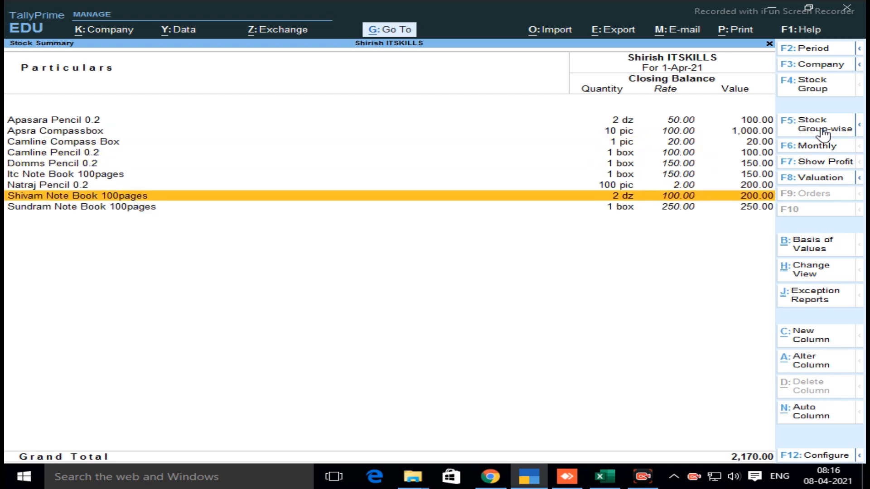
# Switch the Stock Summary back to the group-wise view and restrict it to the Stationary Shop stock group
pyautogui.click(823, 134)
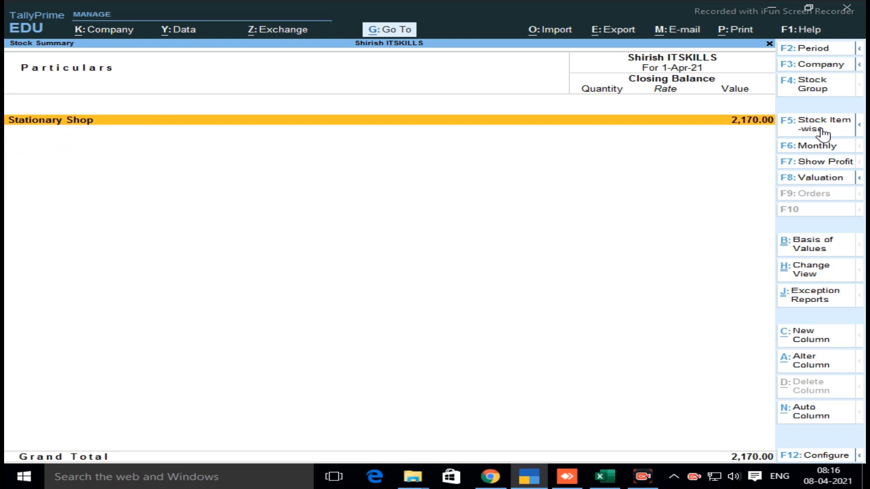
pyautogui.click(819, 93)
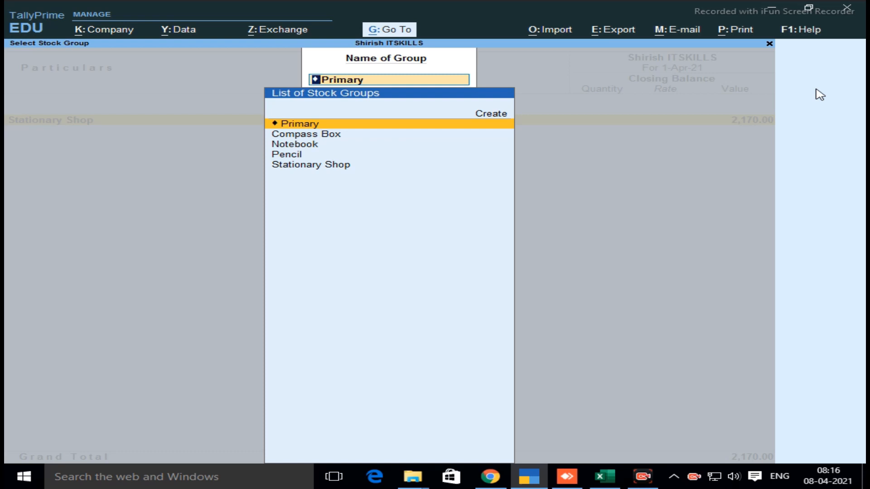
pyautogui.press('Down')
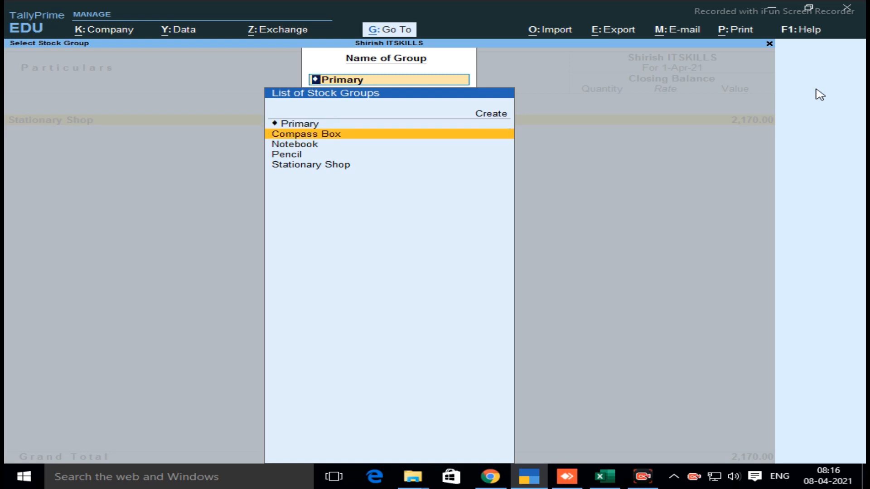
pyautogui.press('Down')
pyautogui.press('Down')
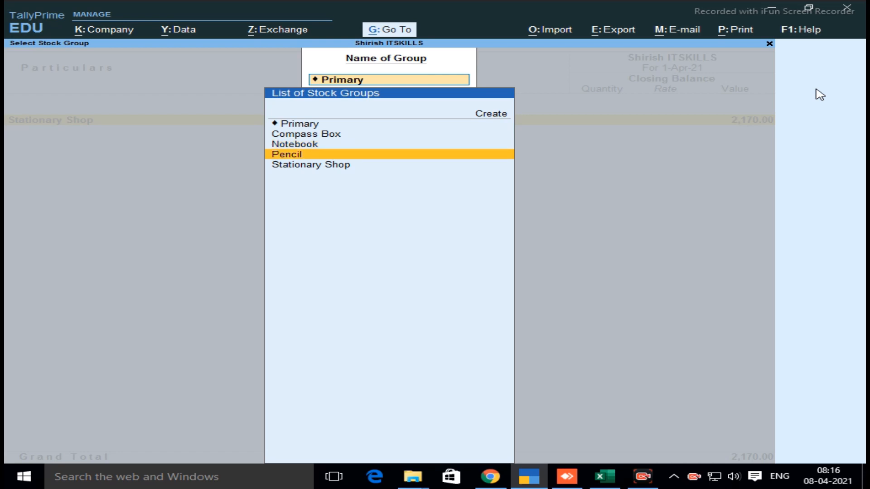
pyautogui.press('Down')
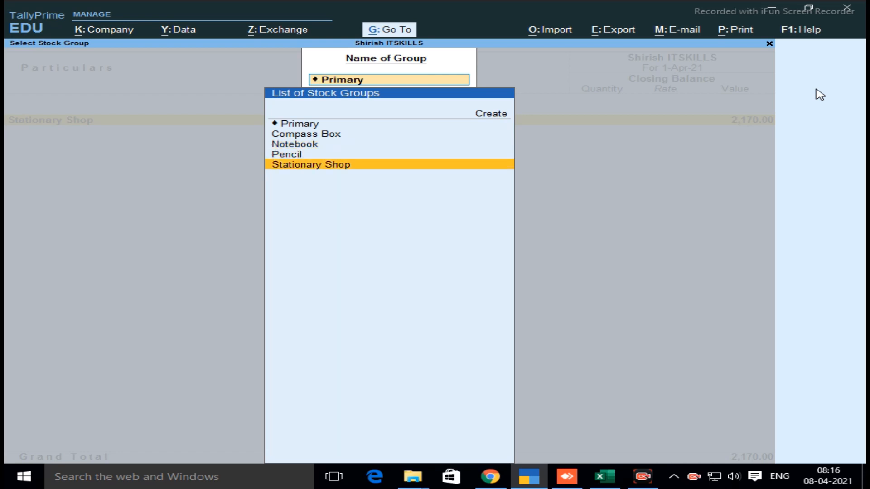
pyautogui.press('Return')
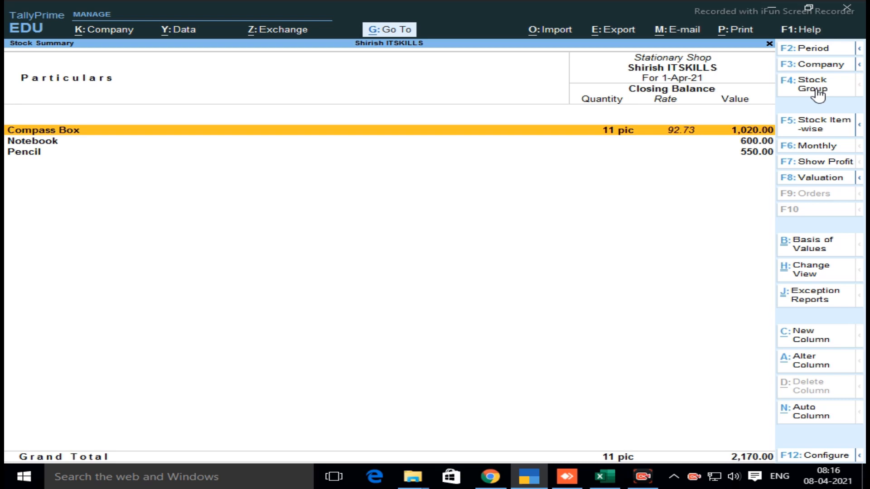
# Go back to the primary stock groups and drill down through Stationary Shop into the Pencil group
pyautogui.press('Escape')
pyautogui.press('Return')
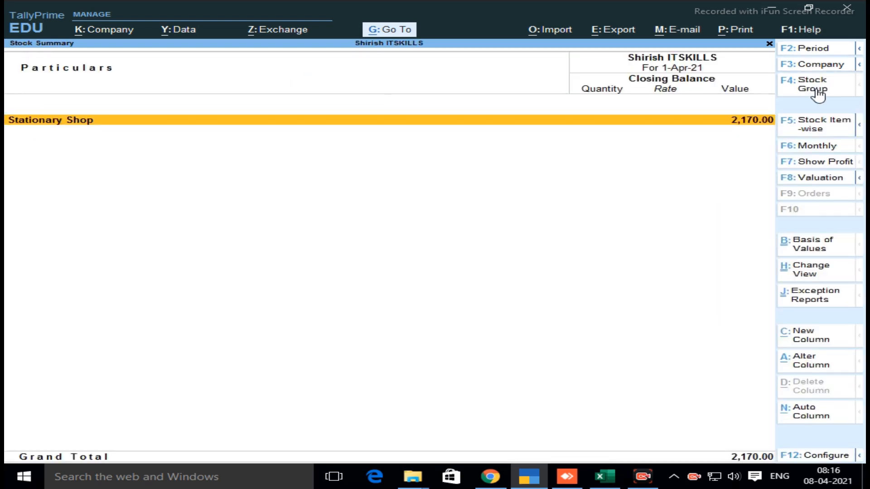
pyautogui.press('Return')
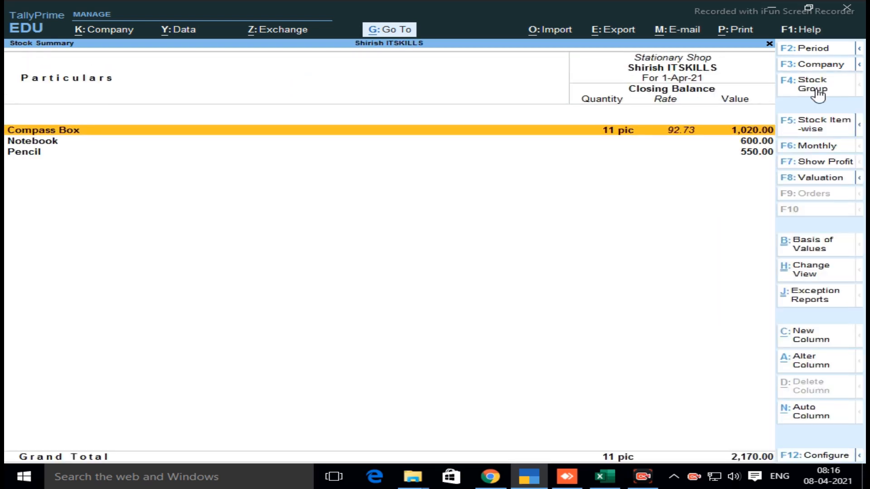
pyautogui.press('Down')
pyautogui.press('Down')
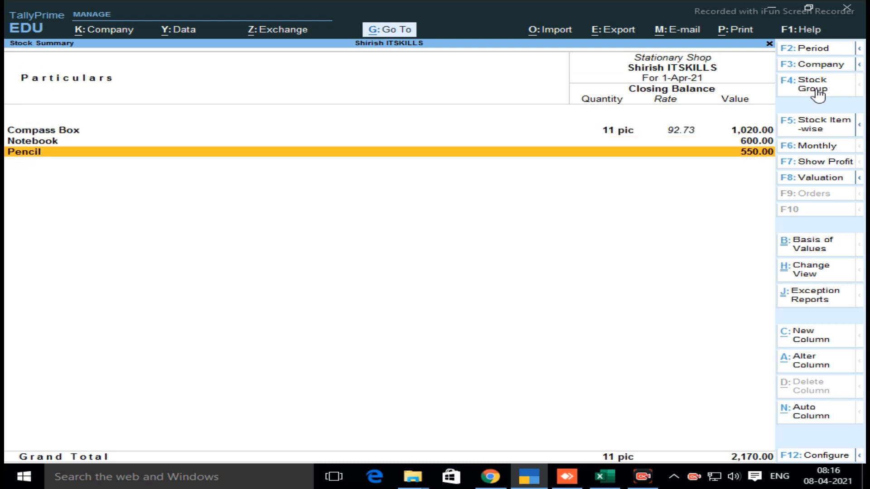
pyautogui.press('Return')
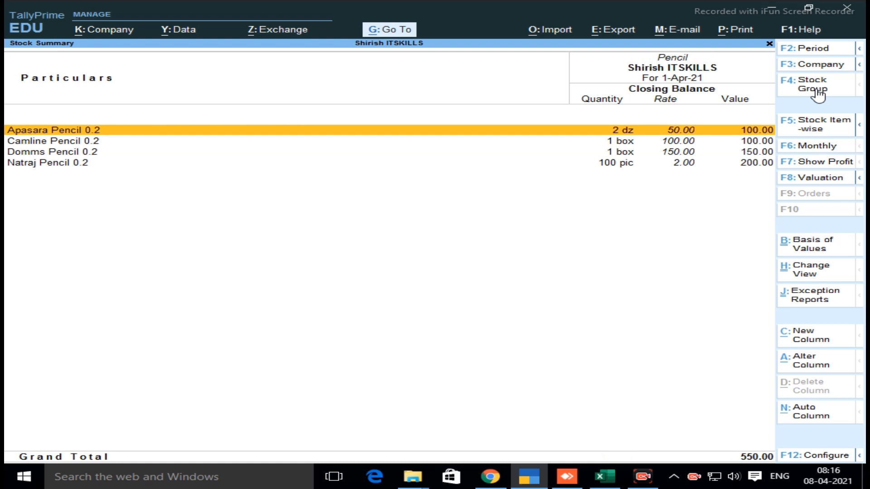
# Go through the closing quantities, rates and values of the pencil items and return to the Gateway of Tally
pyautogui.press('Down')
pyautogui.press('Down')
pyautogui.press('Down')
pyautogui.press('Up')
pyautogui.press('Up')
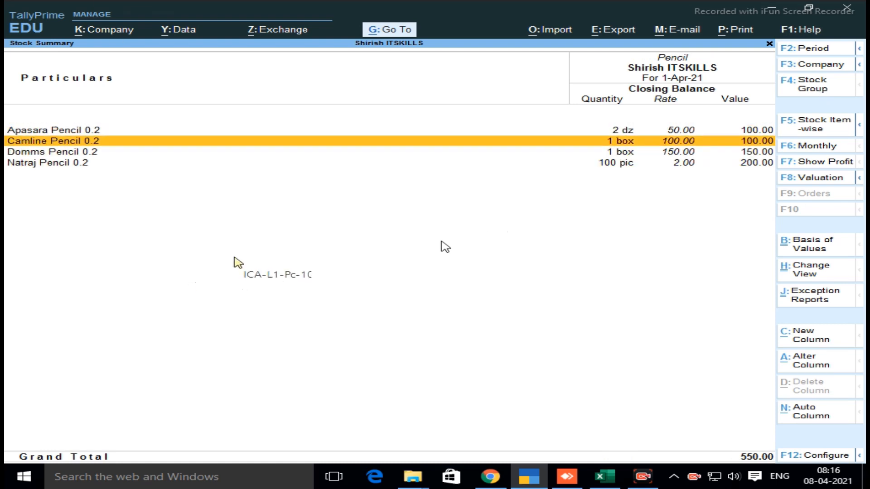
pyautogui.press('Up')
pyautogui.press('Down')
pyautogui.press('Down')
pyautogui.press('Down')
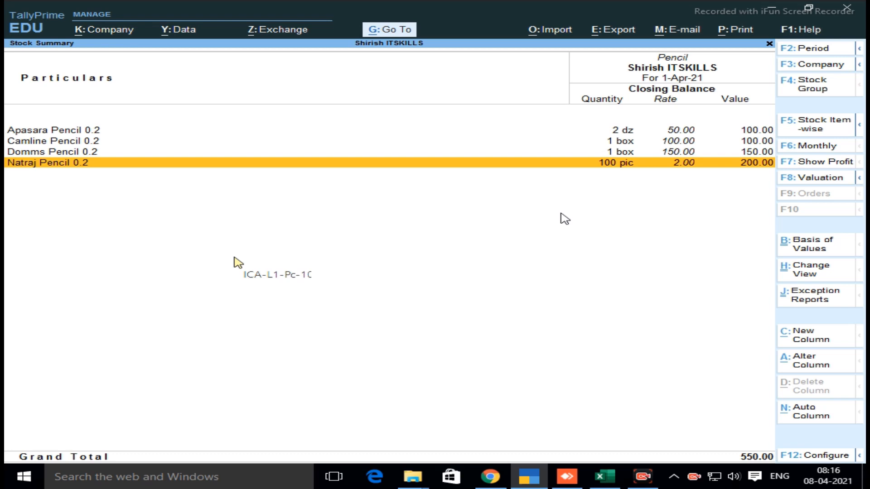
pyautogui.press('Escape')
pyautogui.press('Escape')
pyautogui.press('Escape')
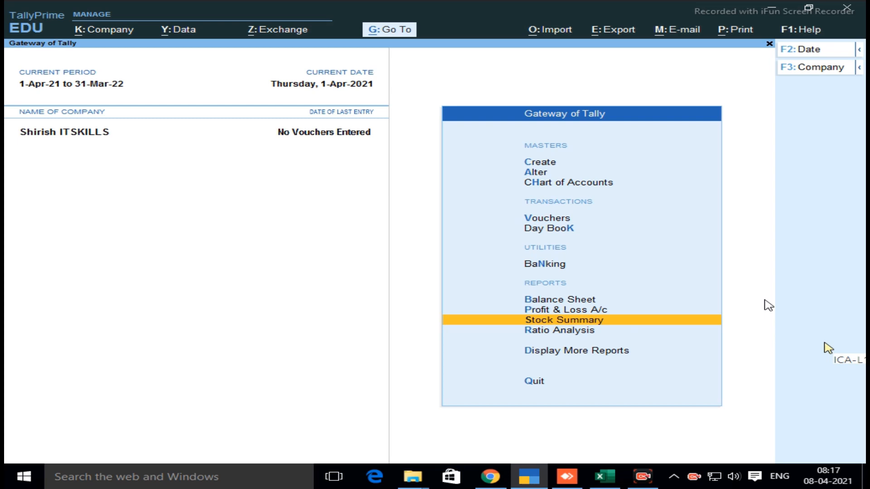
# Open the stock item Apasara Pencil 0.2 for alteration from the inventory masters
pyautogui.press('Up')
pyautogui.press('Up')
pyautogui.press('Up')
pyautogui.press('Up')
pyautogui.press('Up')
pyautogui.press('Up')
pyautogui.press('Up')
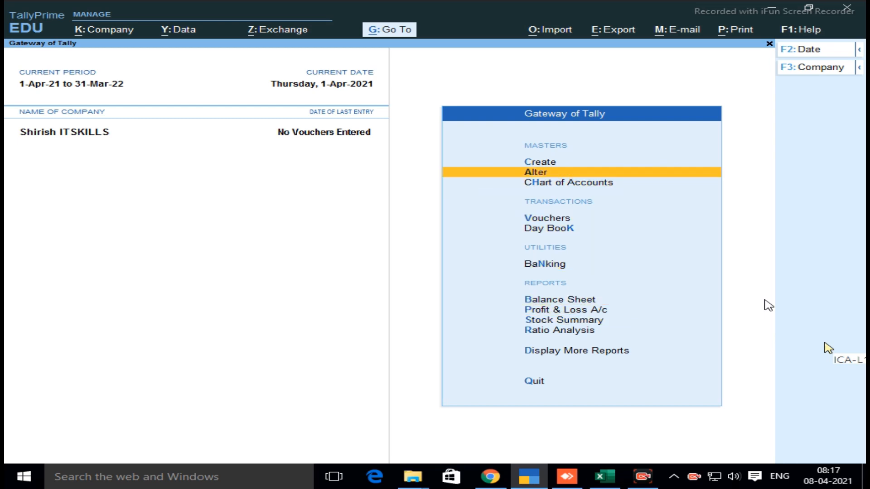
pyautogui.press('Return')
pyautogui.press('Down')
pyautogui.press('Down')
pyautogui.press('Down')
pyautogui.press('Down')
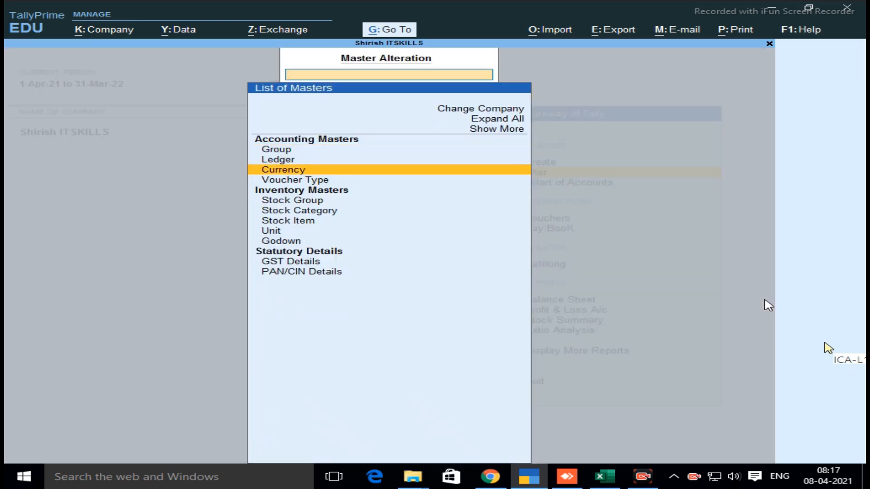
pyautogui.press('Down')
pyautogui.press('Down')
pyautogui.press('Down')
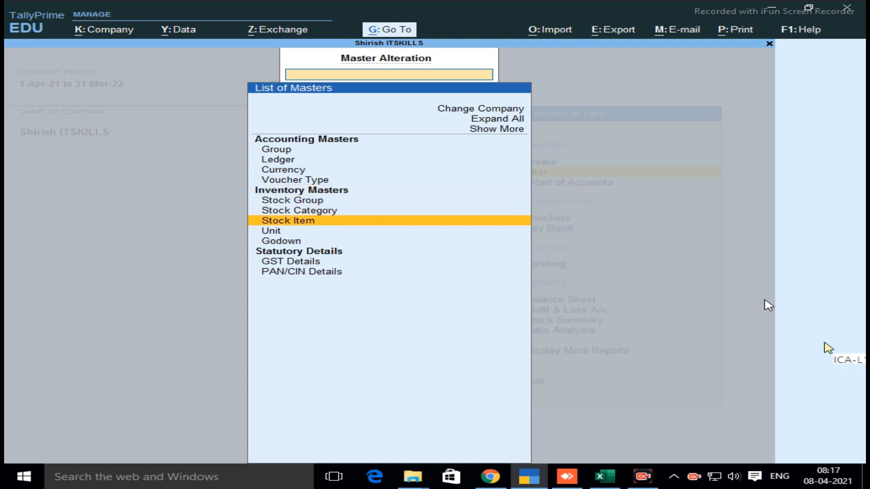
pyautogui.press('Return')
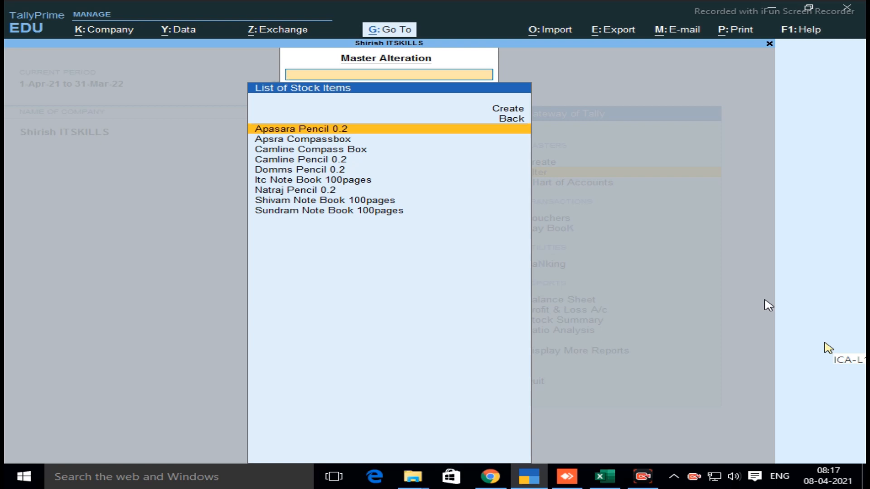
pyautogui.press('Return')
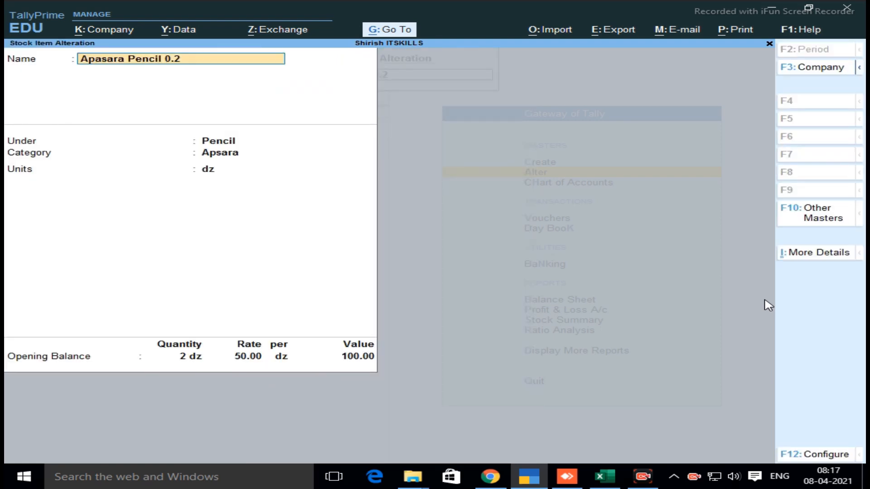
# Keep the item's name, group, category and unit, and set its opening balance quantity to 1 dz
pyautogui.press('Return')
pyautogui.press('Return')
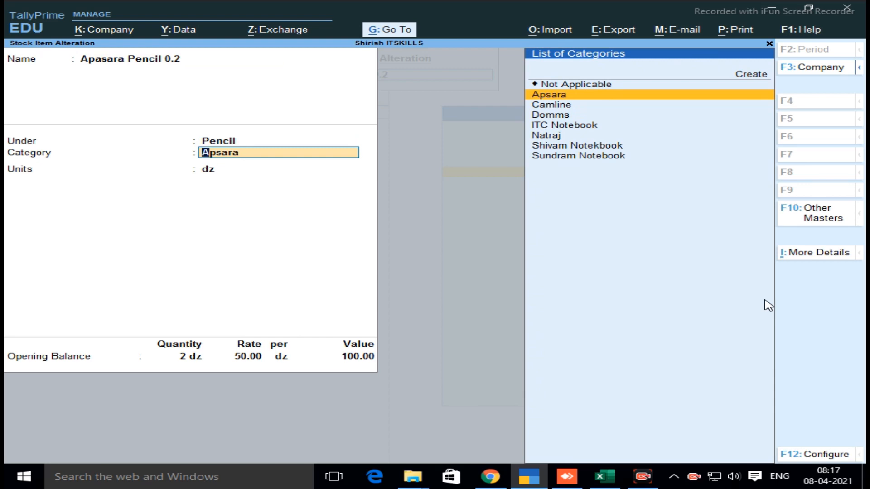
pyautogui.press('Return')
pyautogui.press('Return')
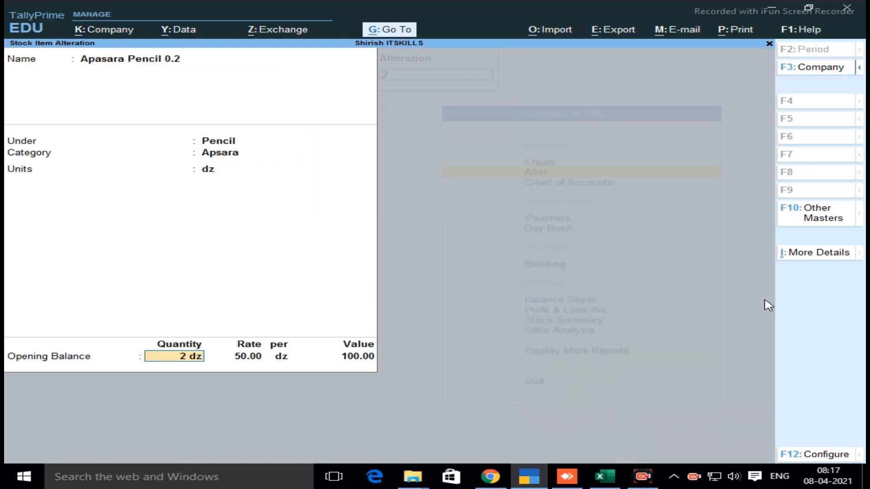
pyautogui.write('1')
pyautogui.press('Return')
pyautogui.press('Return')
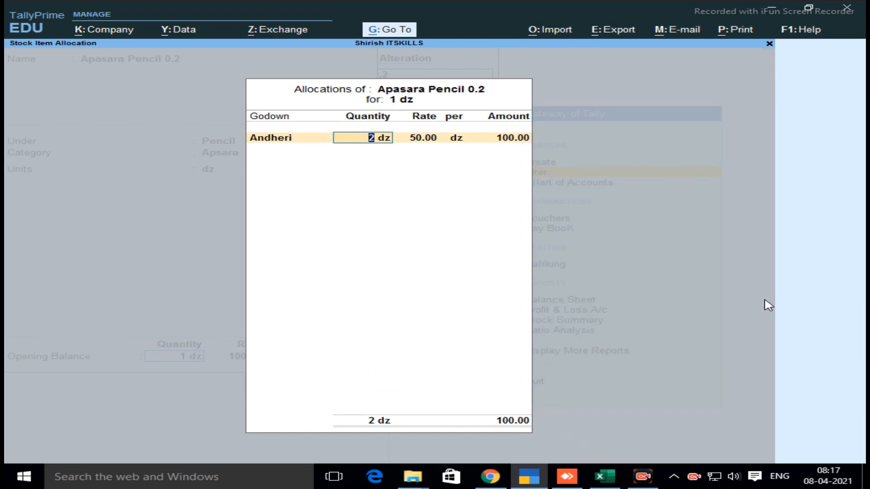
# Set the Andheri godown allocation to 1 dz at a rate of 45 and save the altered stock item
pyautogui.press('Return')
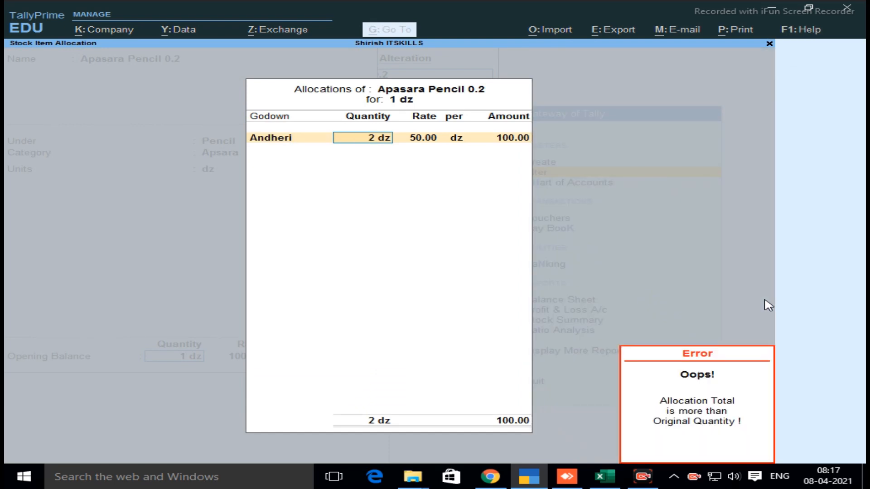
pyautogui.write('1')
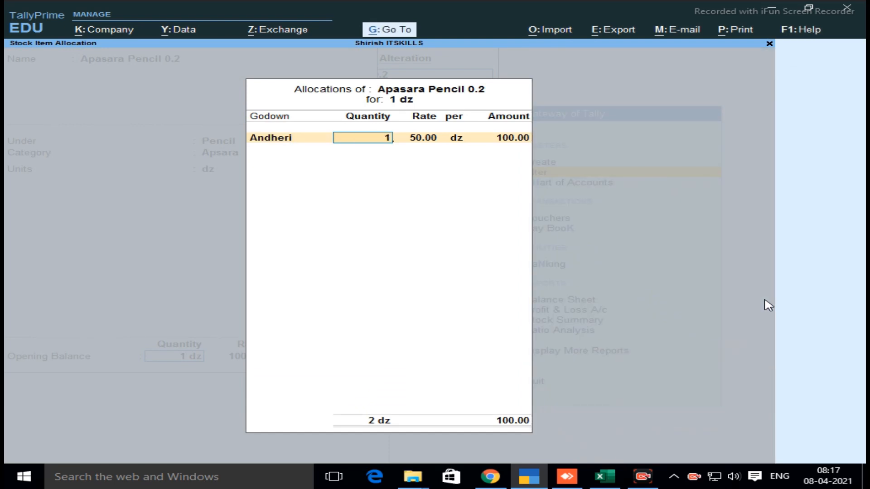
pyautogui.press('Return')
pyautogui.write('45')
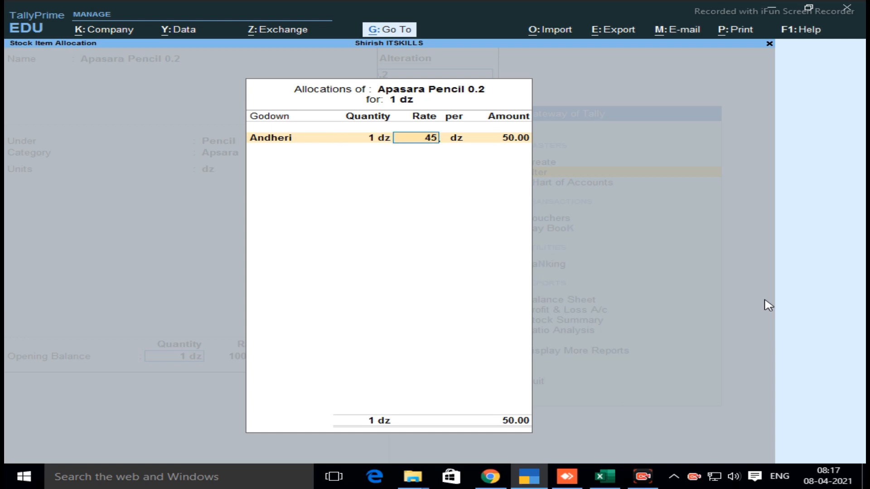
pyautogui.press('Return')
pyautogui.press('Return')
pyautogui.press('Return')
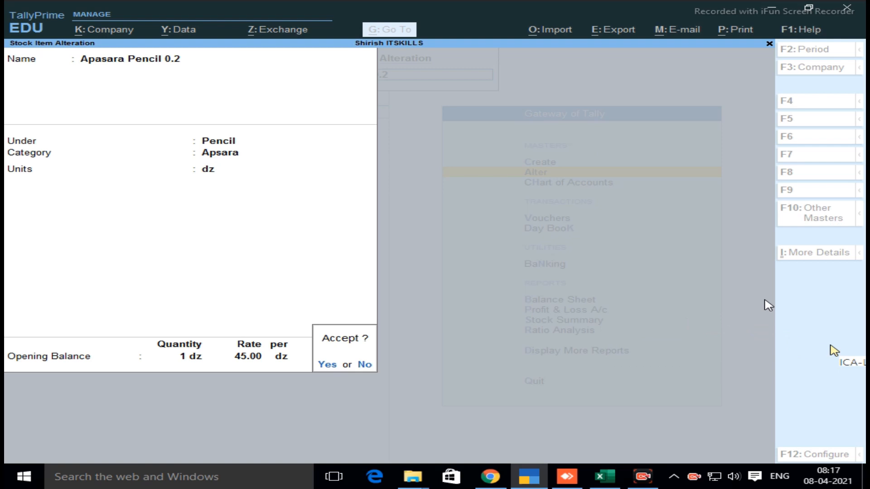
pyautogui.press('Return')
# Return to the Gateway of Tally, reopen the Stock Summary and check the altered Apasara Pencil 0.2 balance item-wise
pyautogui.press('Escape')
pyautogui.press('Escape')
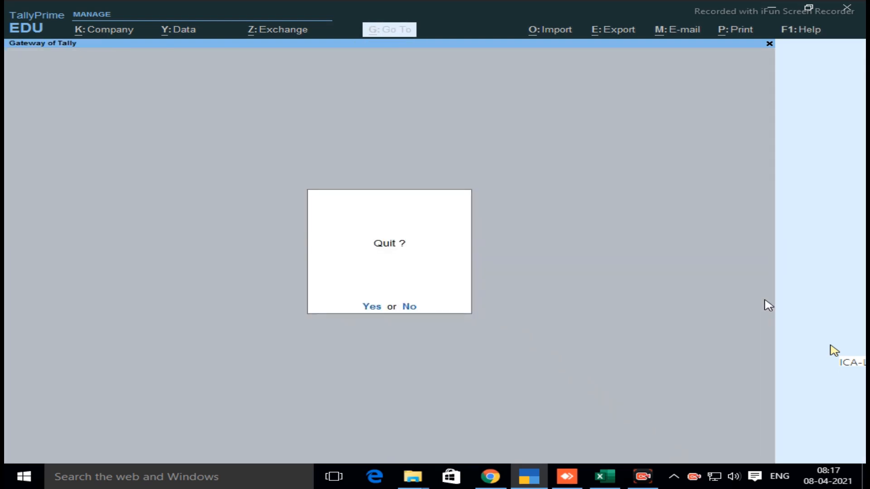
pyautogui.press('n')
pyautogui.press('Down')
pyautogui.press('Down')
pyautogui.press('Down')
pyautogui.press('Down')
pyautogui.press('Down')
pyautogui.press('Down')
pyautogui.press('Down')
pyautogui.press('Down')
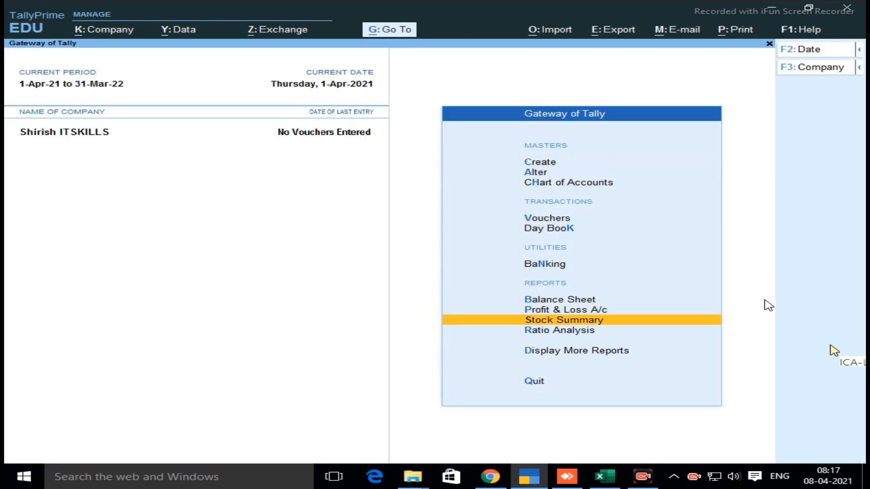
pyautogui.press('Return')
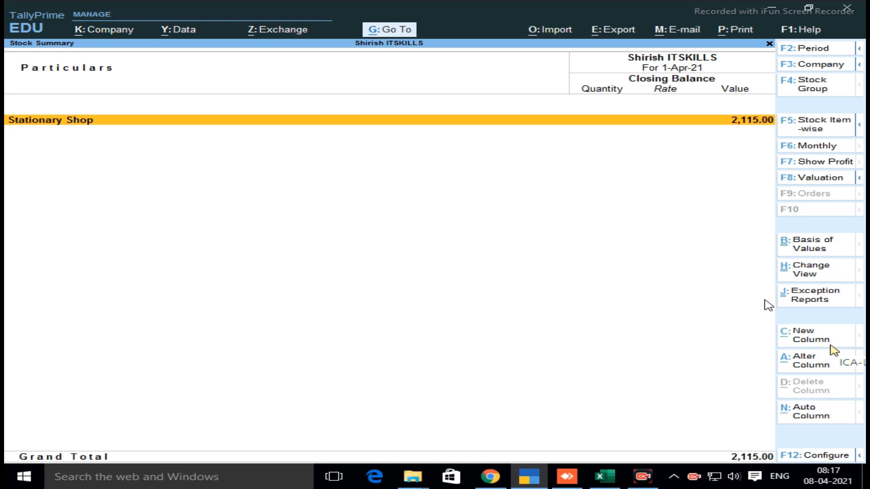
pyautogui.click(815, 128)
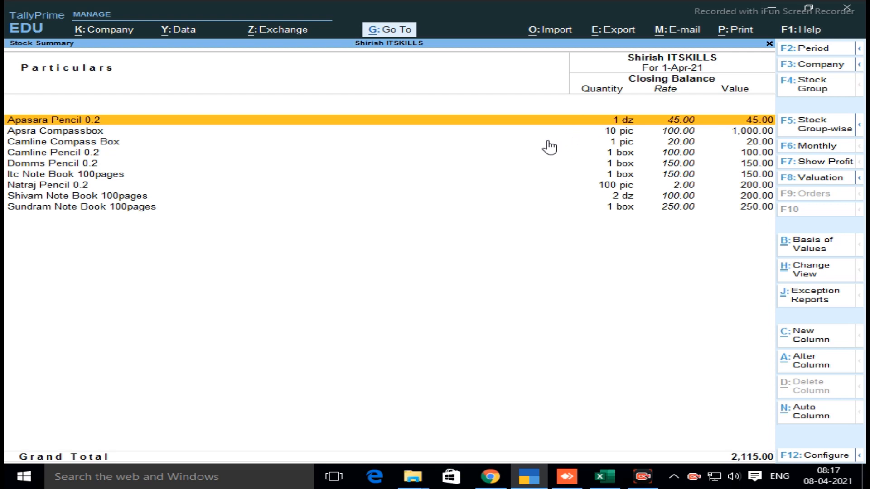
# Reopen the stock item Apasara Pencil 0.2 for alteration, request its deletion and cancel the confirmation
pyautogui.press('Escape')
pyautogui.press('Up')
pyautogui.press('Up')
pyautogui.press('Up')
pyautogui.press('Up')
pyautogui.press('Up')
pyautogui.press('Up')
pyautogui.press('Up')
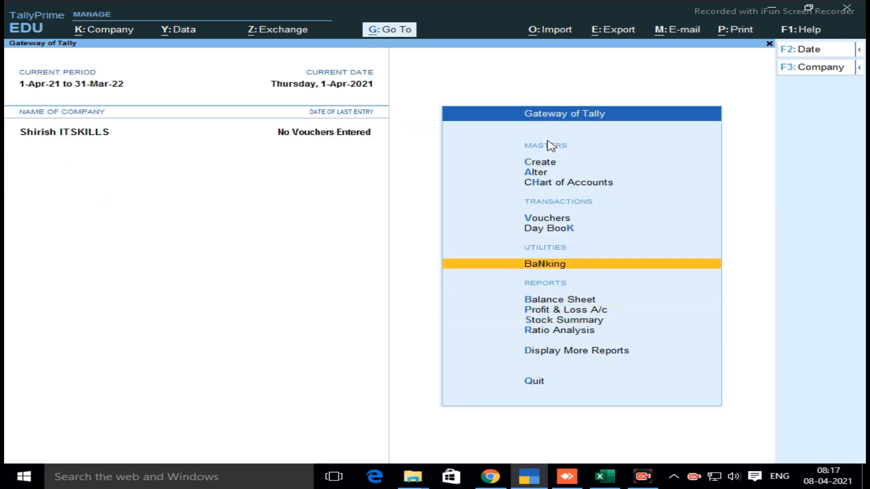
pyautogui.press('Return')
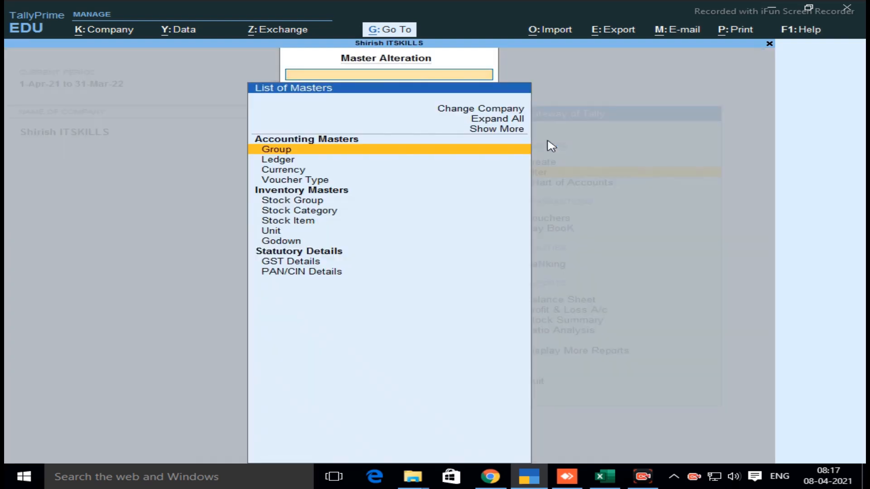
pyautogui.press('Down')
pyautogui.press('Down')
pyautogui.press('Down')
pyautogui.press('Down')
pyautogui.press('Down')
pyautogui.press('Down')
pyautogui.press('Down')
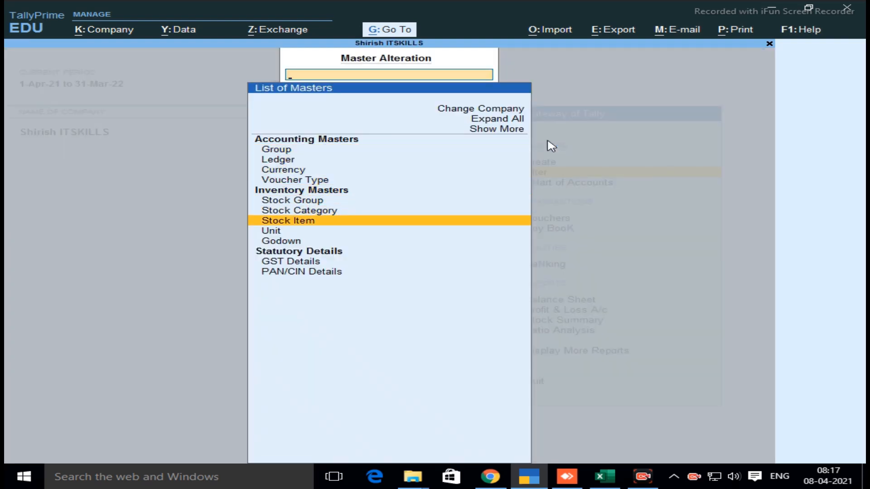
pyautogui.press('Return')
pyautogui.press('Return')
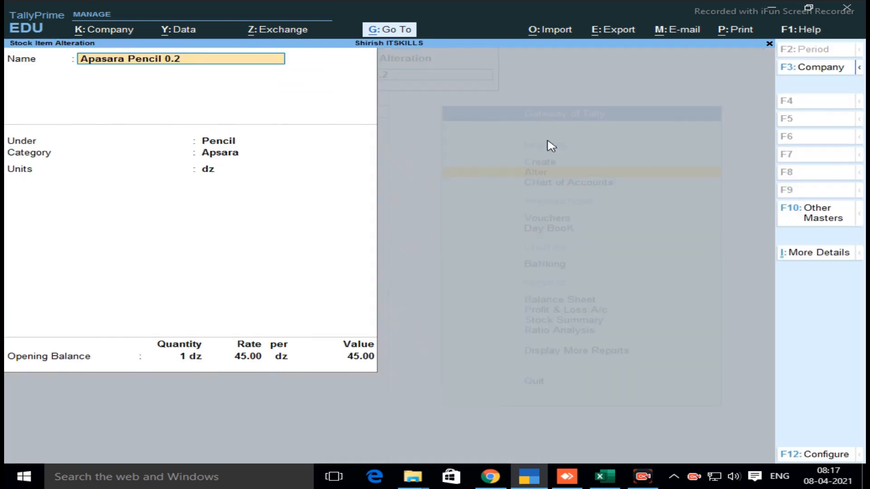
pyautogui.hotkey('alt', 'd')
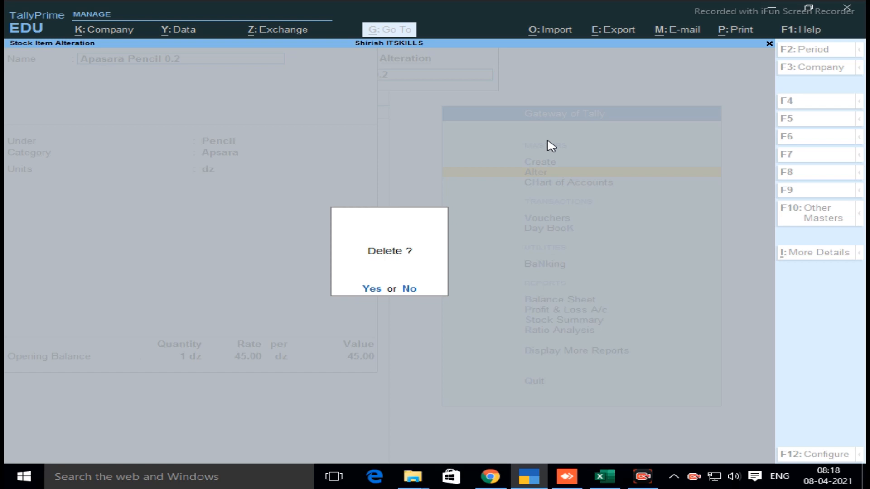
pyautogui.press('Escape')
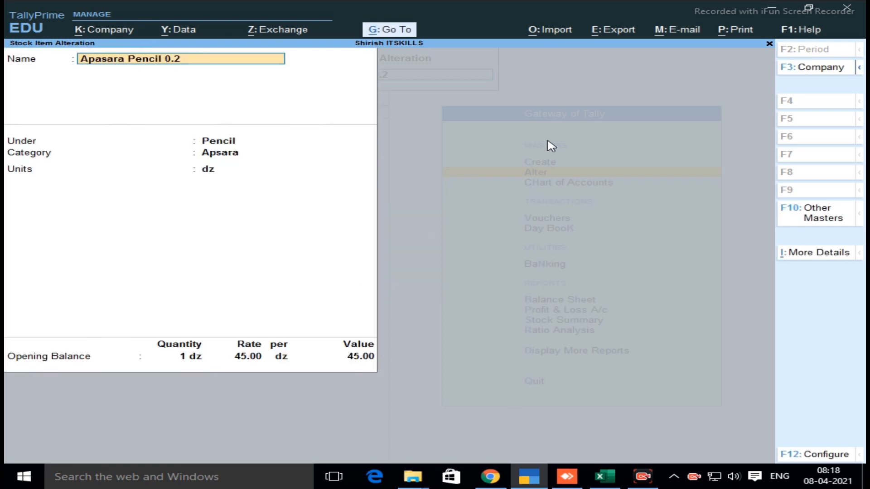
# Leave the Apasara Pencil 0.2 alteration without saving and return to the Gateway of Tally
pyautogui.press('Escape')
pyautogui.press('Escape')
pyautogui.press('Return')
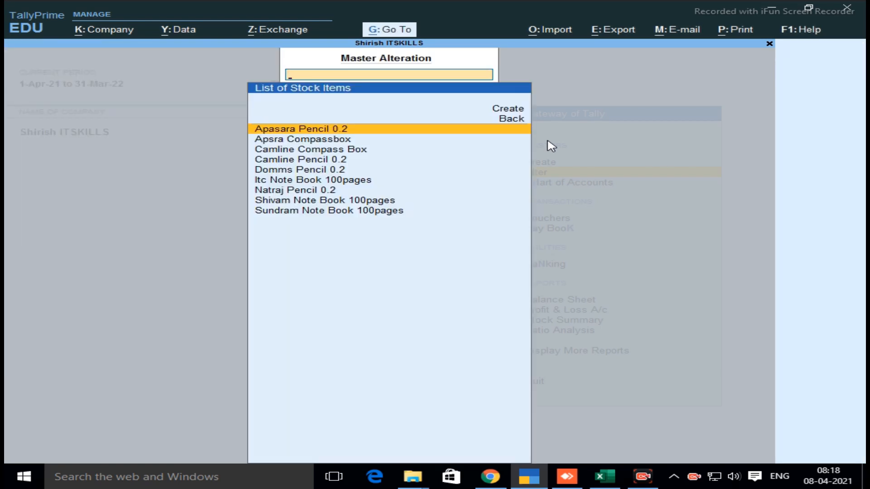
pyautogui.press('Escape')
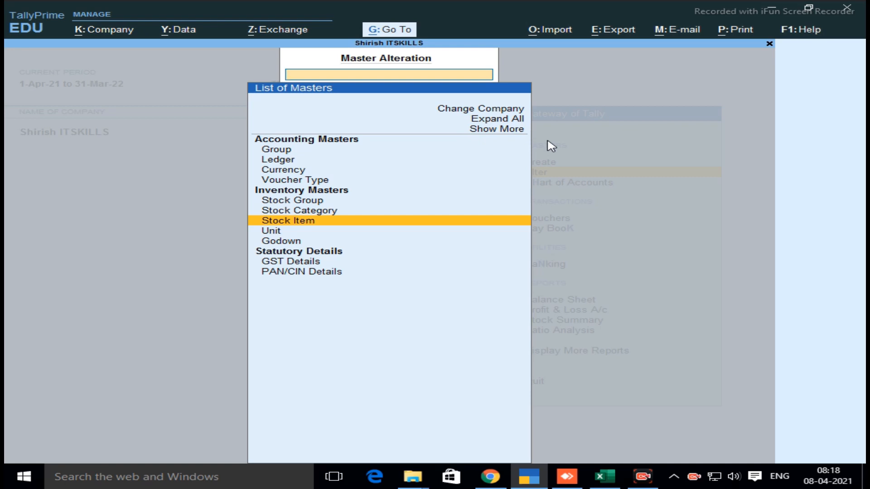
pyautogui.press('Escape')
# Open the stock category Apsara for alteration, view its details and leave it without saving
pyautogui.press('Return')
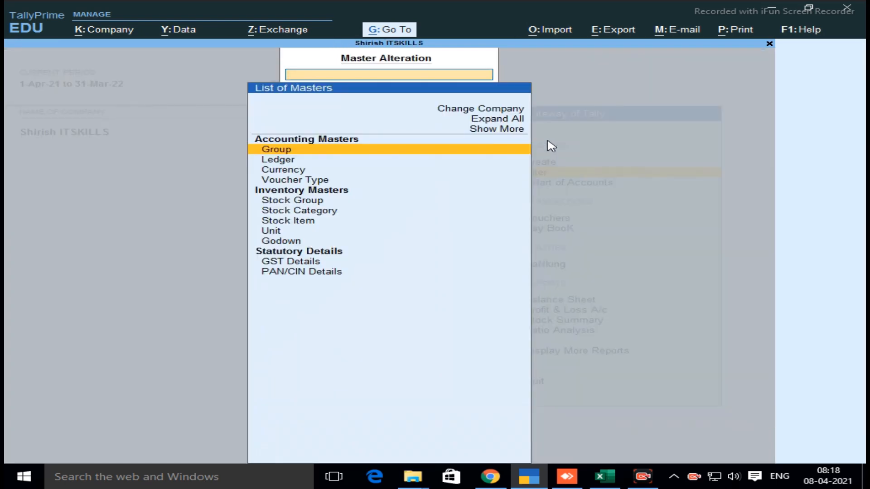
pyautogui.press('Down')
pyautogui.press('Down')
pyautogui.press('Down')
pyautogui.press('Down')
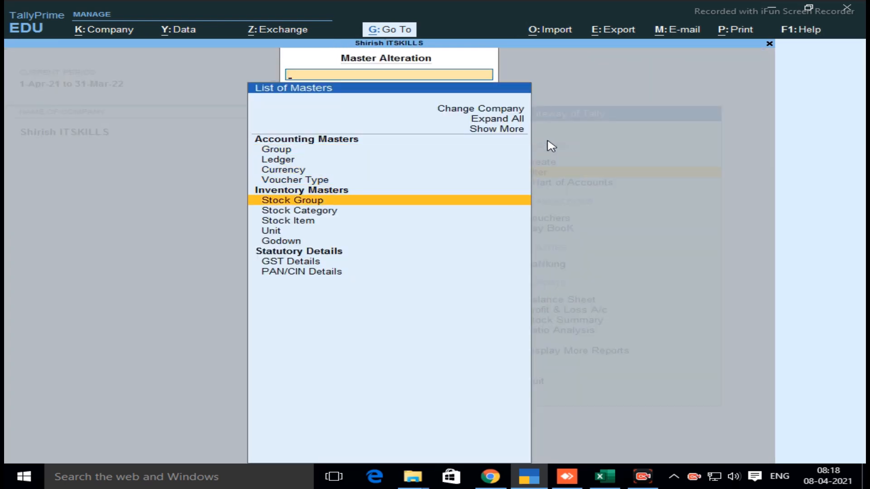
pyautogui.press('Down')
pyautogui.press('Return')
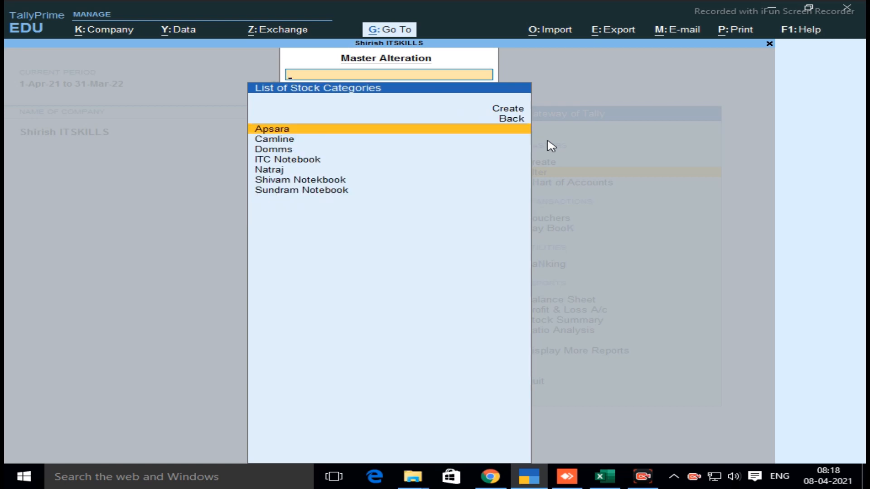
pyautogui.press('Return')
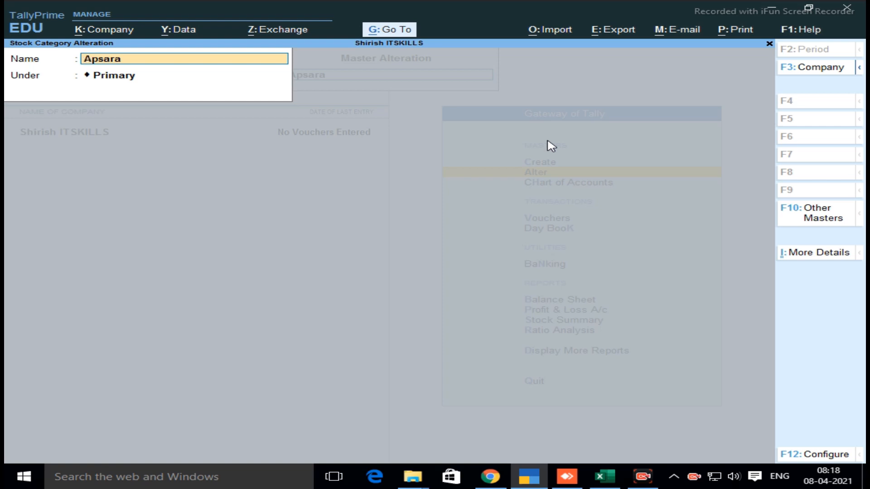
pyautogui.press('Escape')
# Open the stock group Stationary Shop for alteration, view its details and leave it without saving
pyautogui.press('Escape')
pyautogui.press('y')
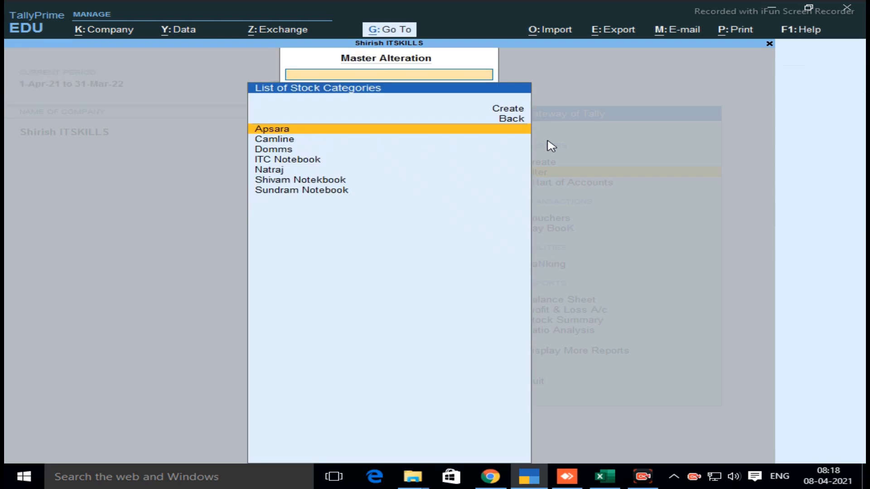
pyautogui.press('Escape')
pyautogui.press('Up')
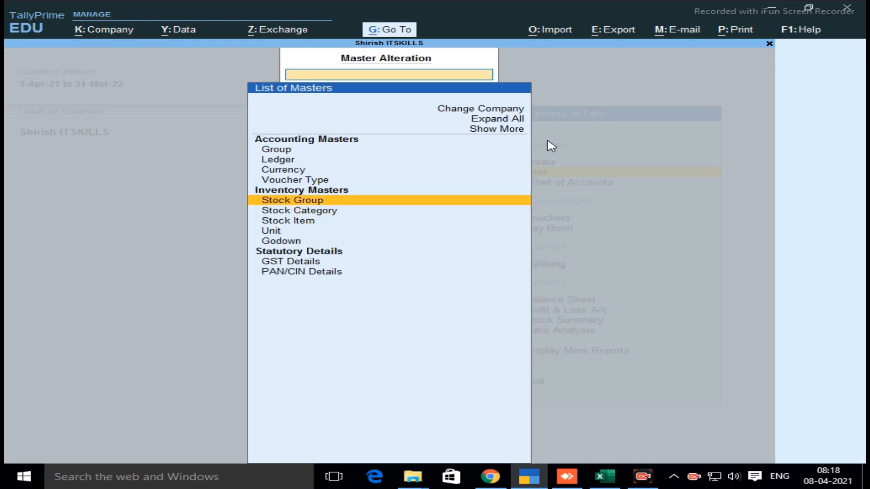
pyautogui.press('Return')
pyautogui.press('Down')
pyautogui.press('Down')
pyautogui.press('Down')
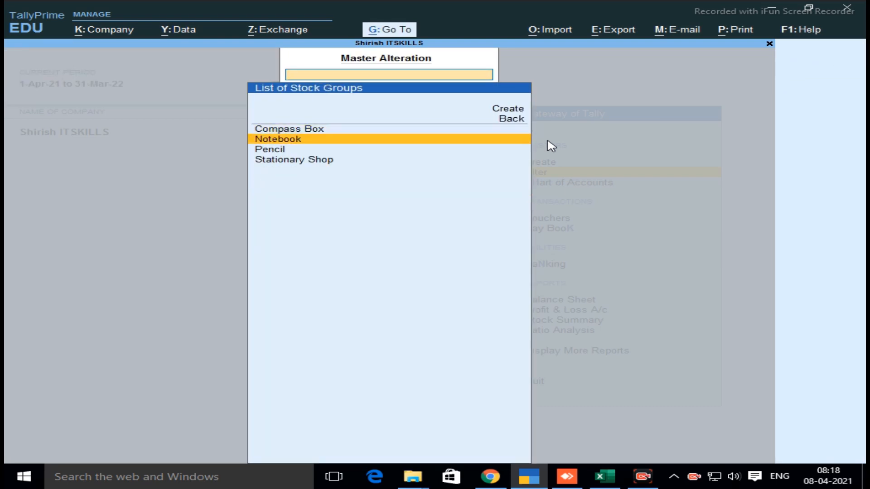
pyautogui.press('Return')
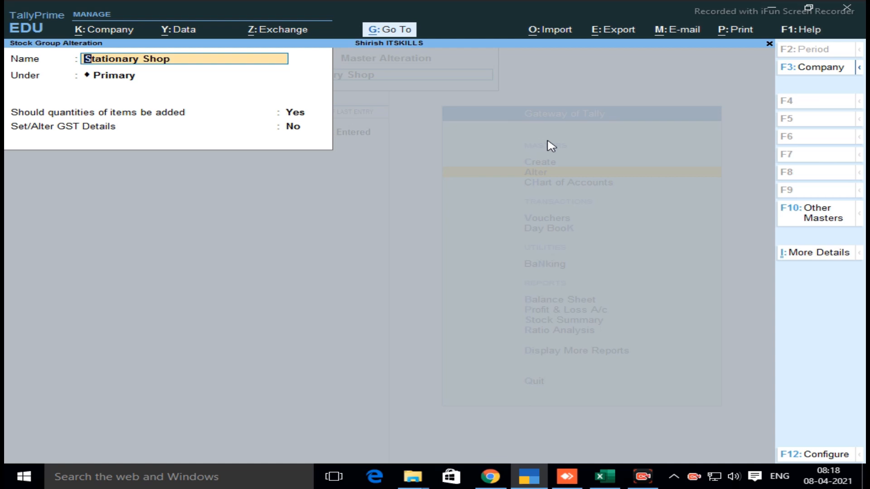
pyautogui.press('BackSpace')
pyautogui.press('Escape')
pyautogui.press('y')
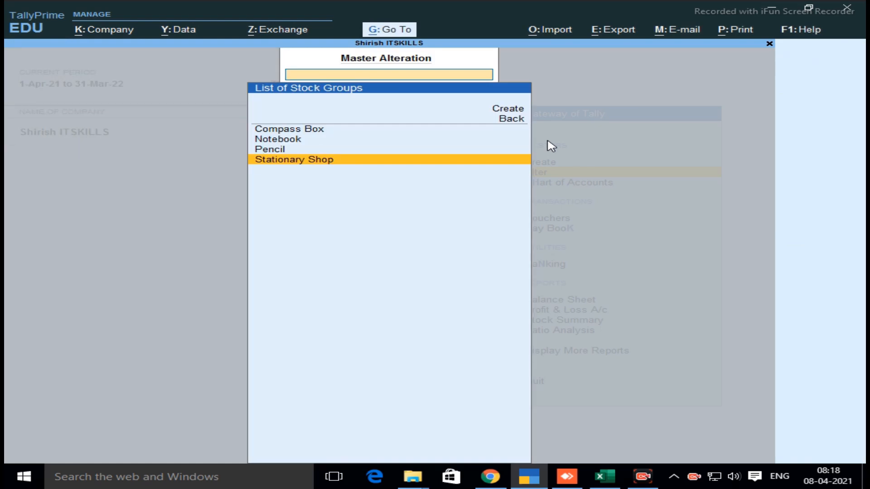
# Close the list of stock groups and exit master alteration to the Gateway of Tally
pyautogui.press('Escape')
pyautogui.press('Down')
pyautogui.press('Down')
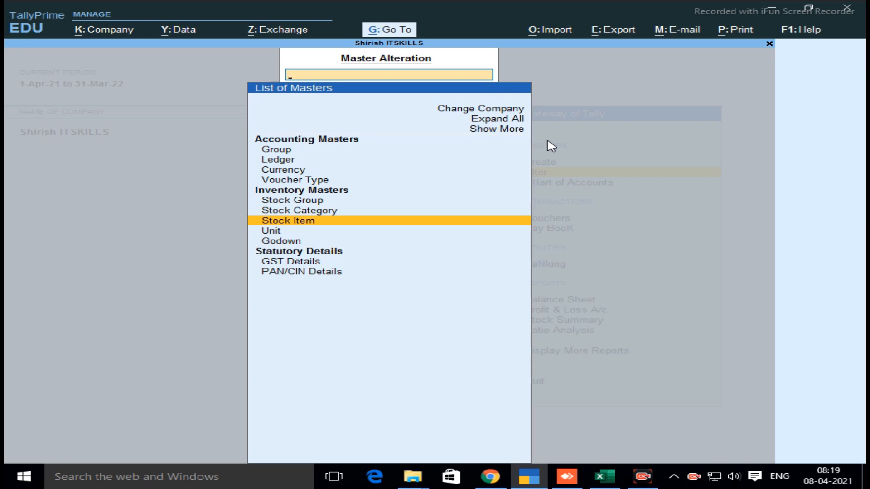
pyautogui.press('Escape')
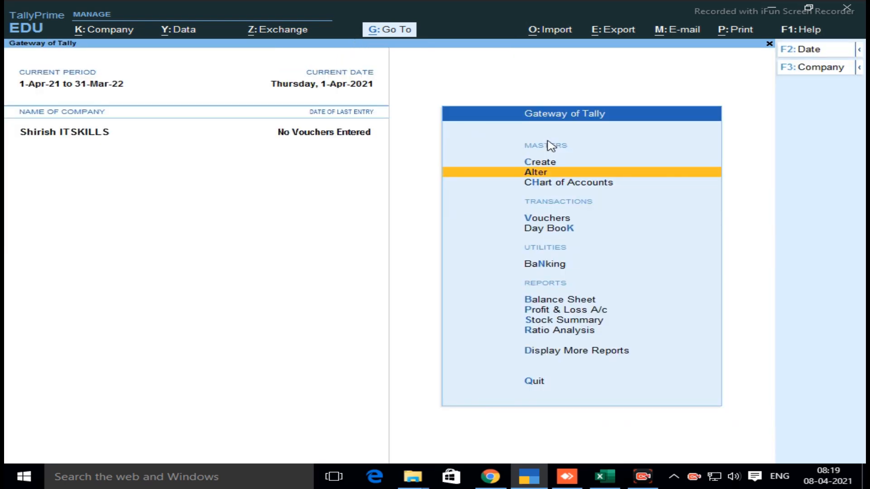